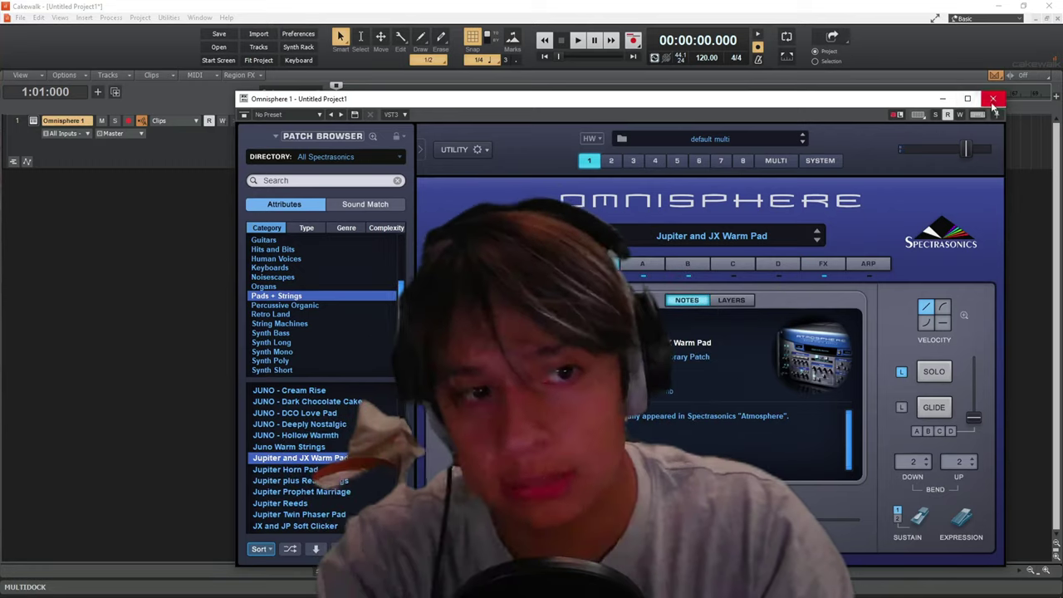
Close the Omnisphere instrument window and set the project tempo to 132 BPM
left_click(993, 99)
left_click(870, 158)
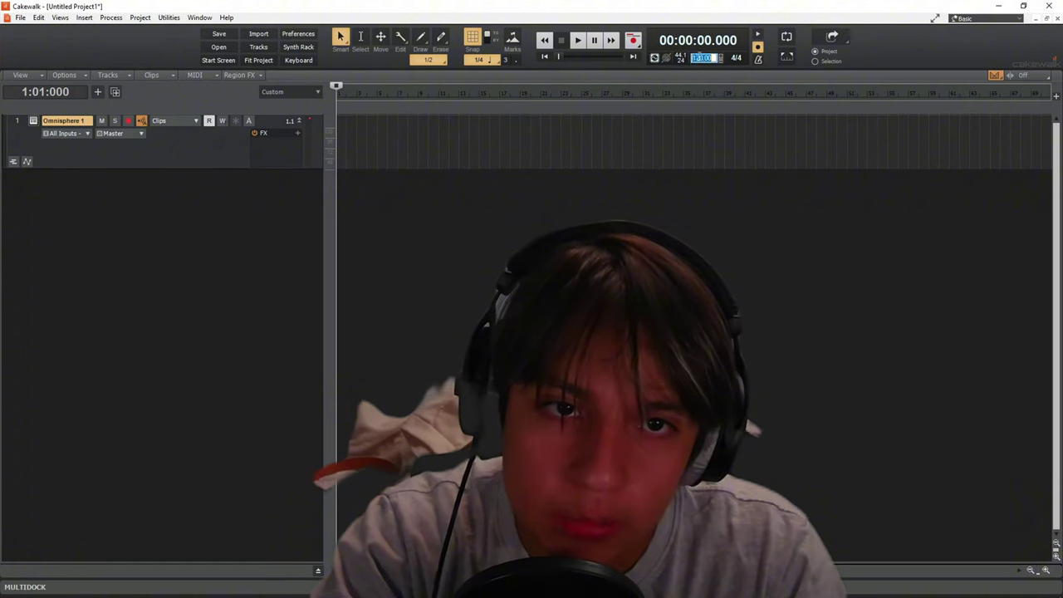
type("130")
key("Return")
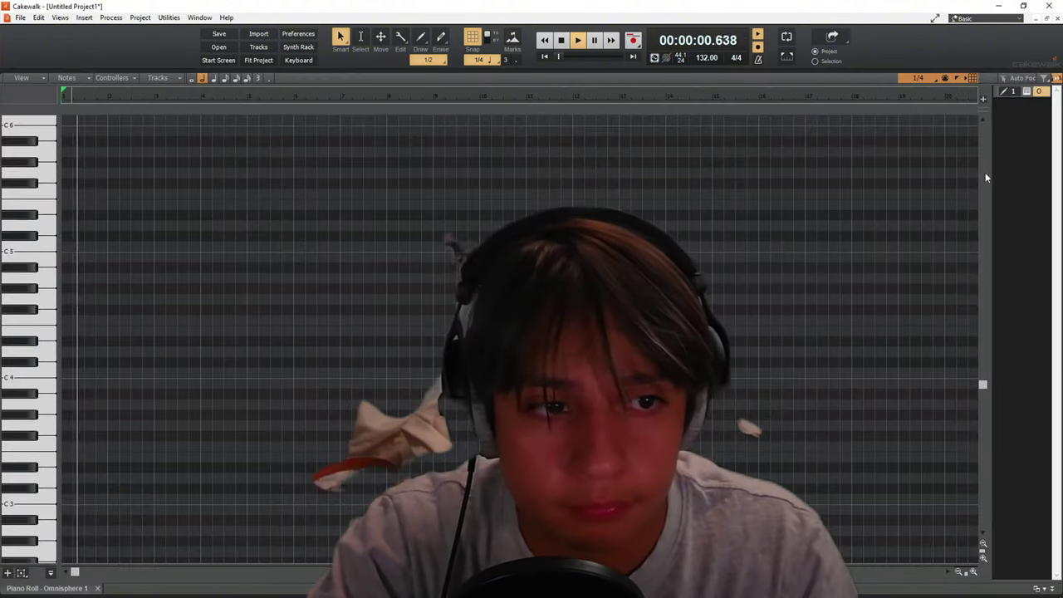
Stop playback, widen the piano roll's track list and enable Snap to Scale for the Omnisphere 1 track
left_click_drag(991, 170, 944, 164)
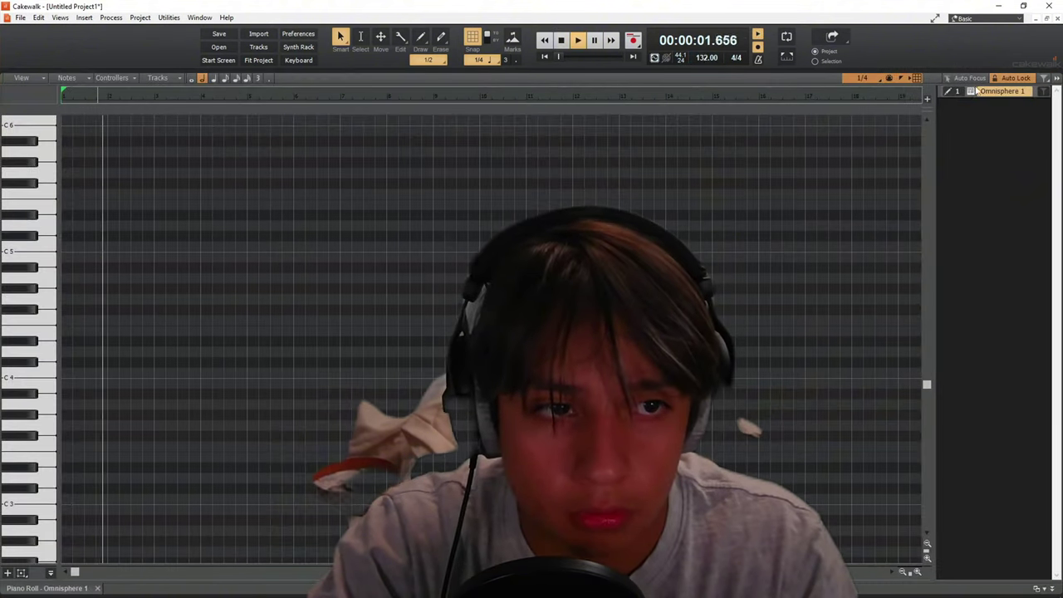
key("space")
right_click(984, 93)
mouse_move(968, 115)
left_click(913, 123)
right_click(963, 95)
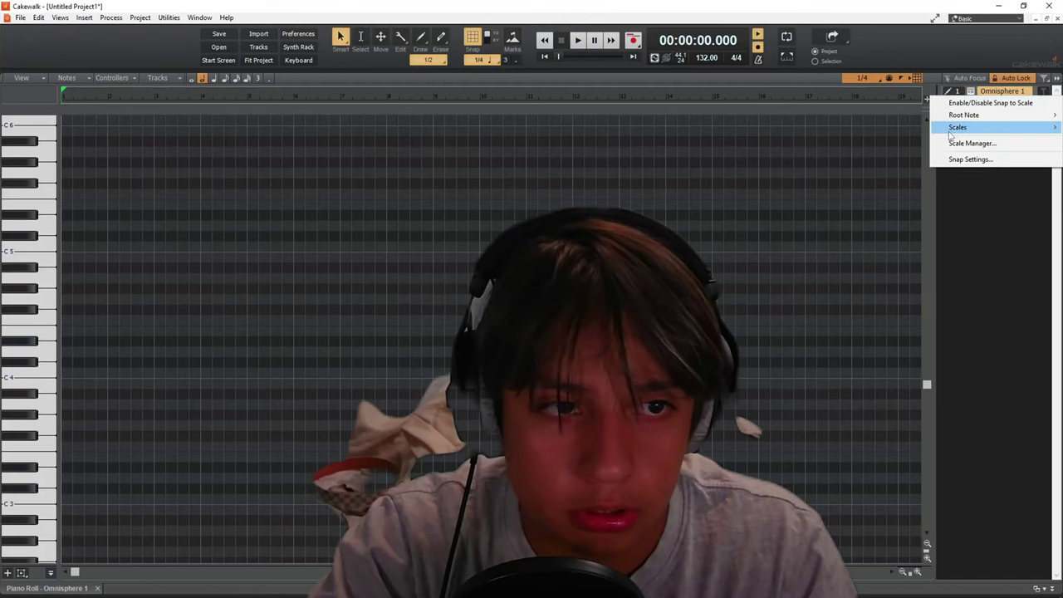
mouse_move(854, 125)
left_click(980, 173)
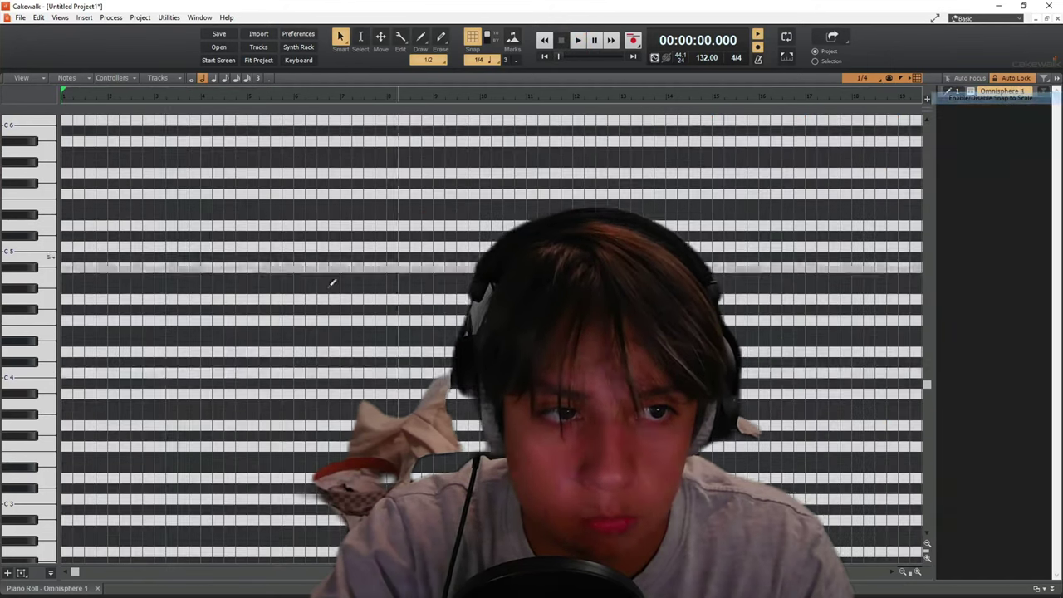
Draw a whole-note chord of Eb4, F#4 and B4 in bar 1 of the piano roll
scroll(78, 366, "up", 3)
left_click_drag(70, 360, 202, 360)
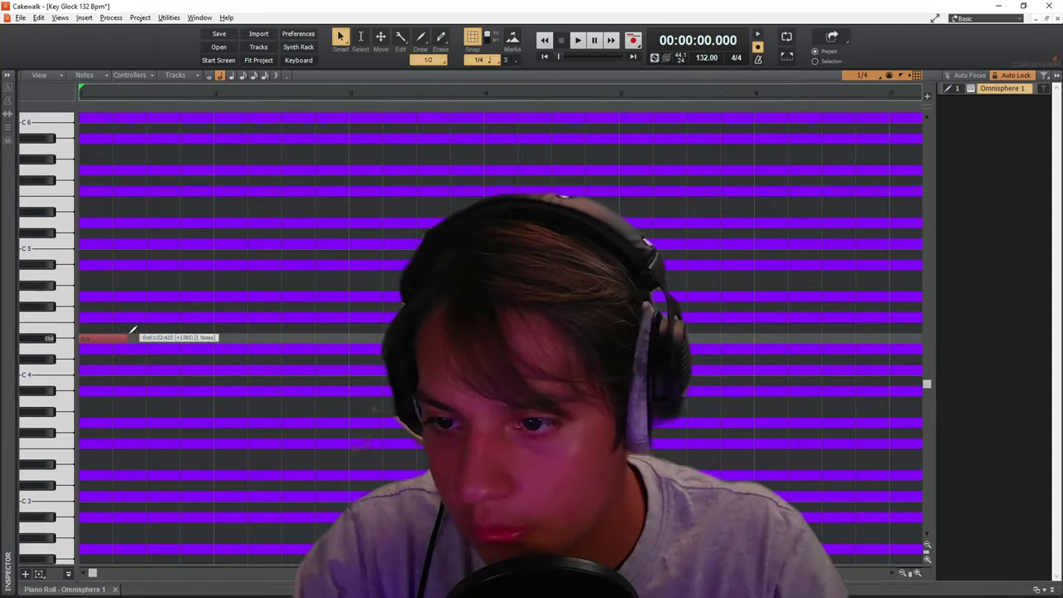
left_click_drag(132, 333, 218, 330)
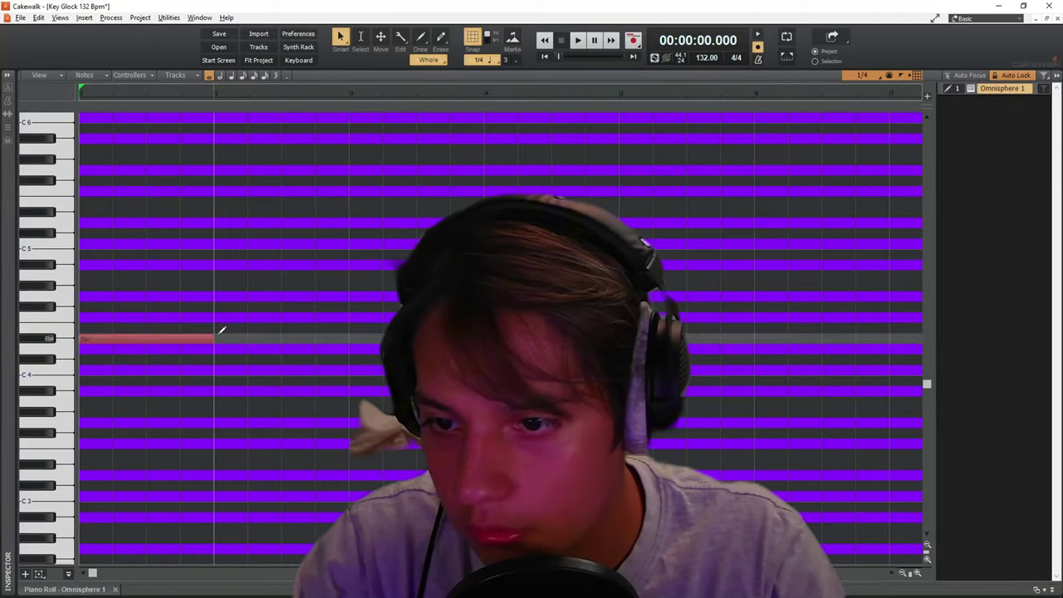
left_click(91, 306)
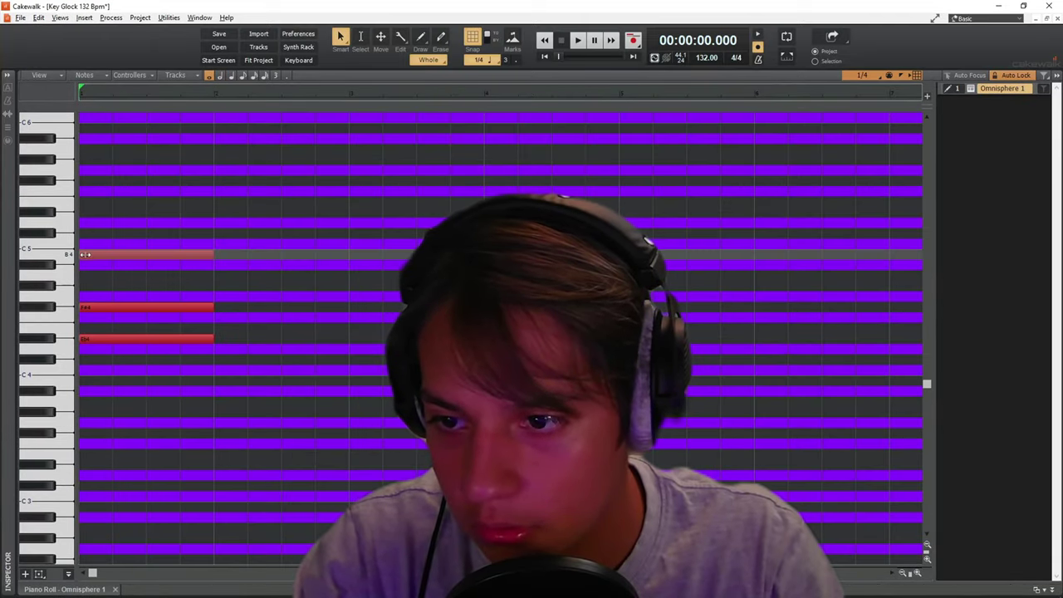
left_click(85, 254)
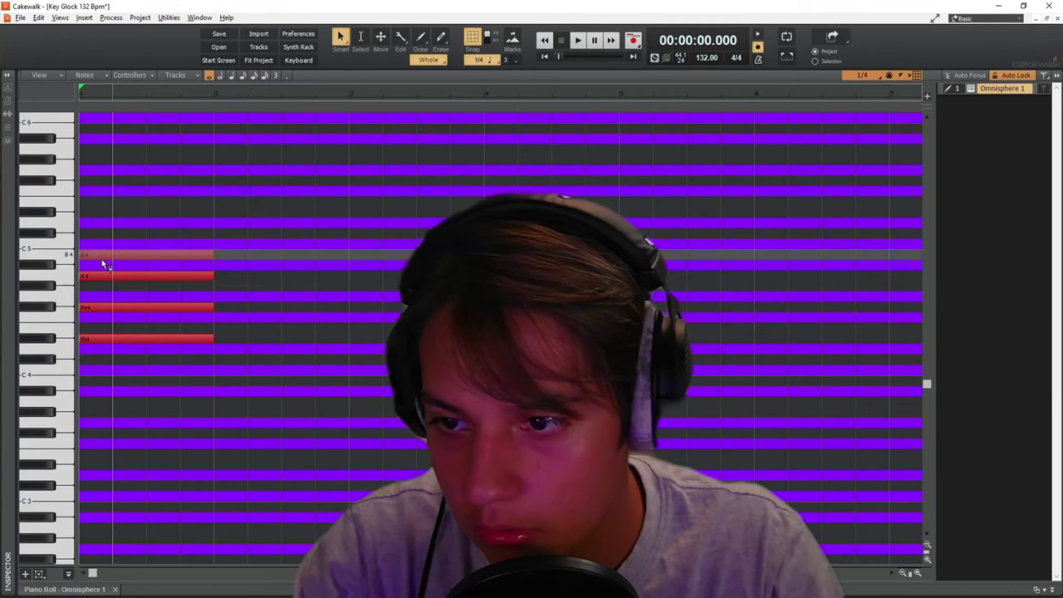
Play the bar 1 chord and replace its B4 with an A4 whole note
key("space")
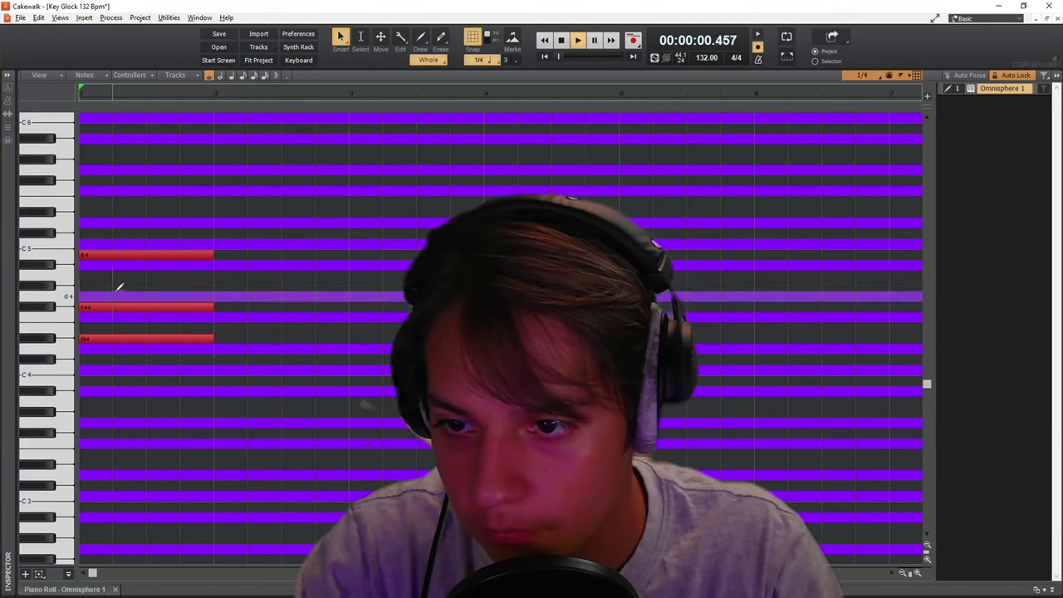
key("space")
left_click(85, 272)
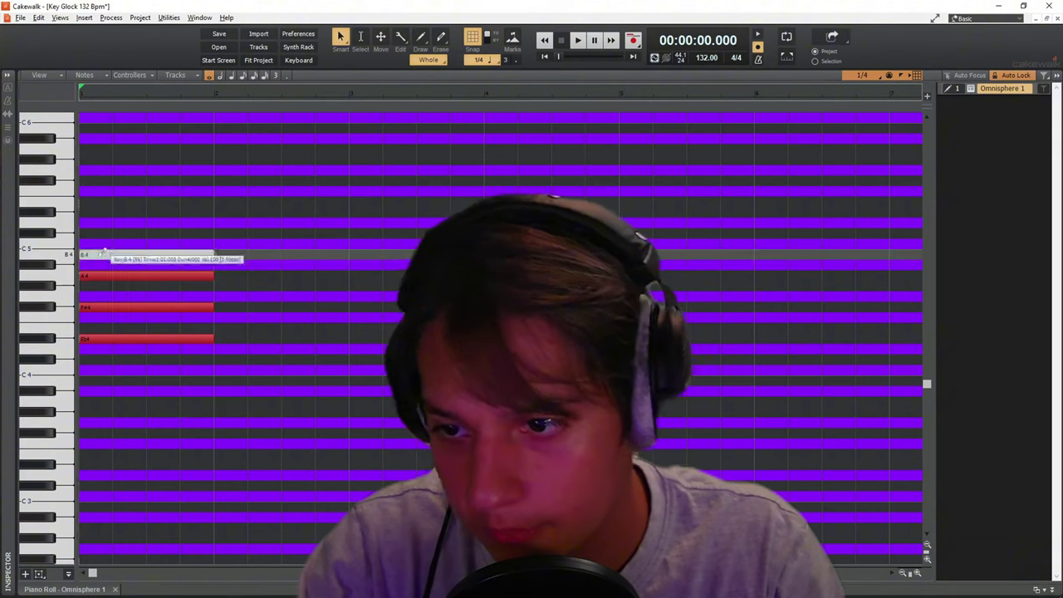
right_click(103, 255)
key("space")
key("space")
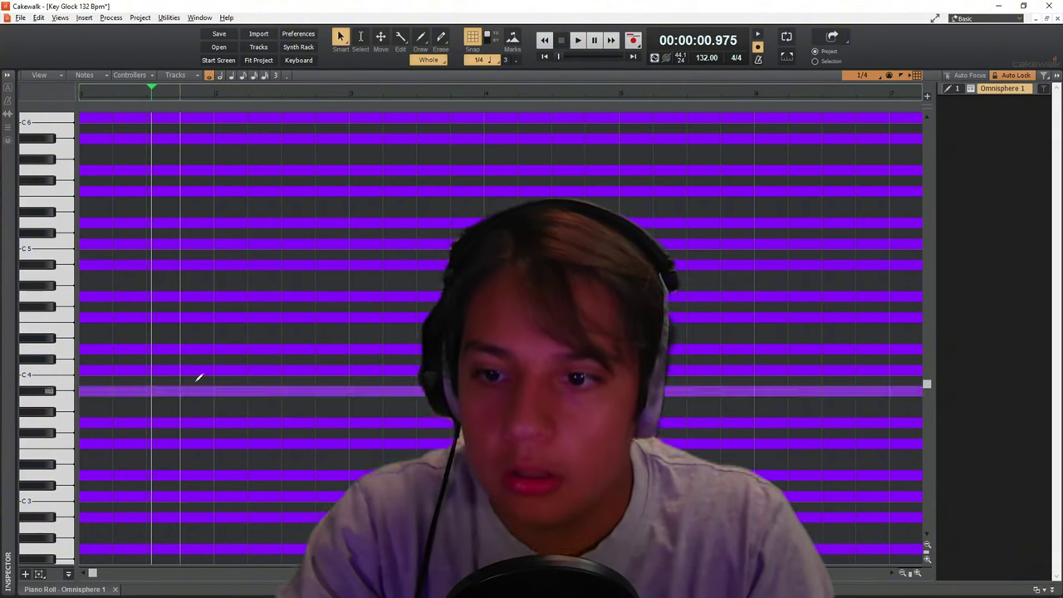
Restore the bar 1 chord, transpose all its notes up to G#5, B5 and Eb6, and play it from the start
key("ctrl+y")
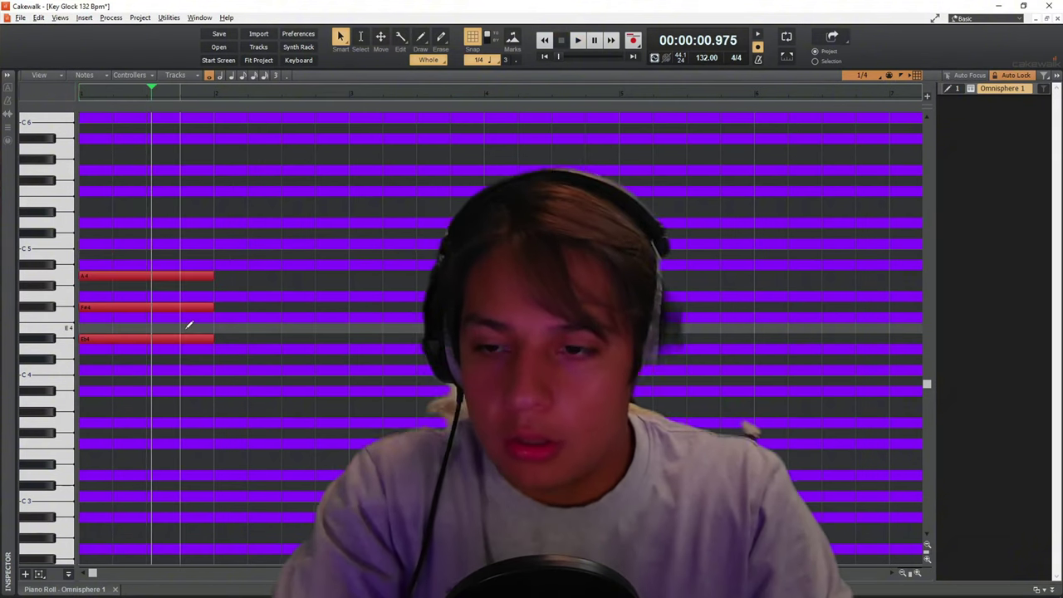
key("ctrl+z")
key("ctrl+y")
key("ctrl+a")
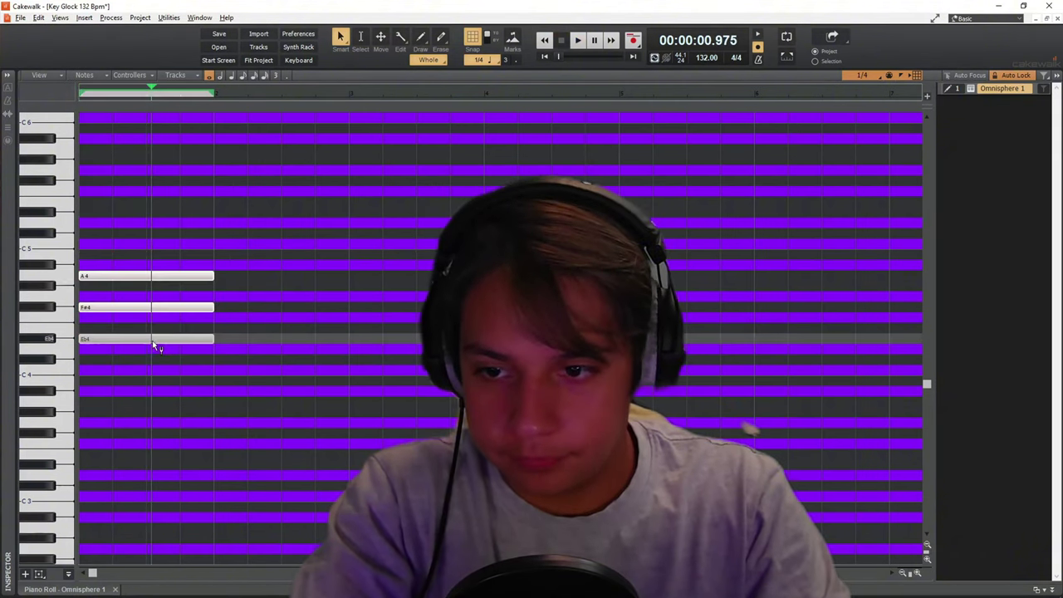
mouse_move(155, 341)
left_mouse_down()
mouse_move(146, 213)
mouse_move(153, 340)
mouse_move(137, 238)
mouse_move(143, 173)
mouse_move(141, 183)
left_mouse_up()
scroll(141, 184, "up", 4)
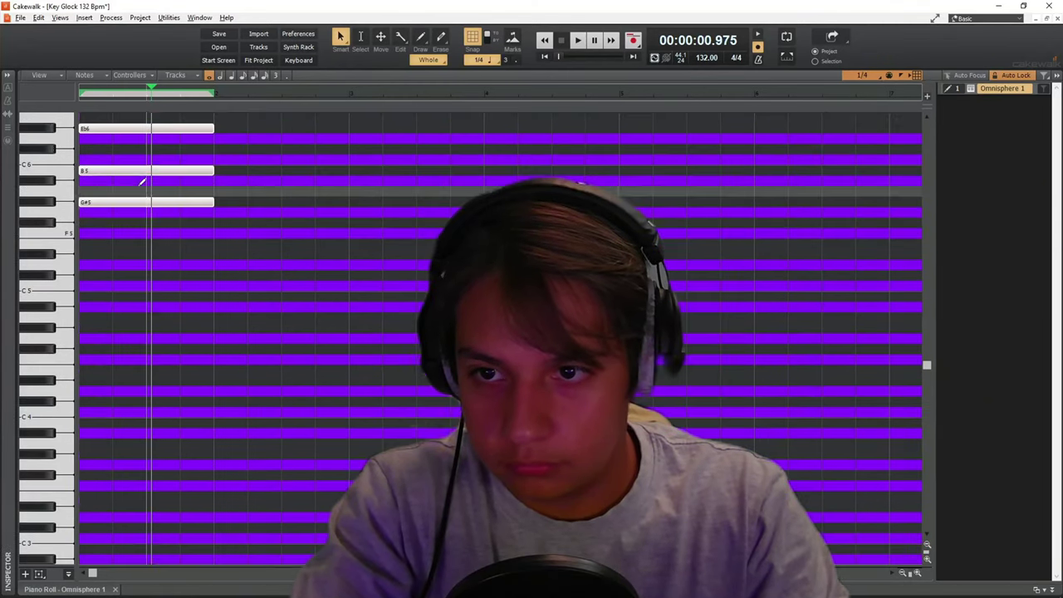
key("w")
key("space")
Duplicate the chord into bar 2, lower the copy to F#5, A5 and Db6, and play both chords
scroll(186, 211, "up", 5)
left_click(204, 273)
key("ctrl+a")
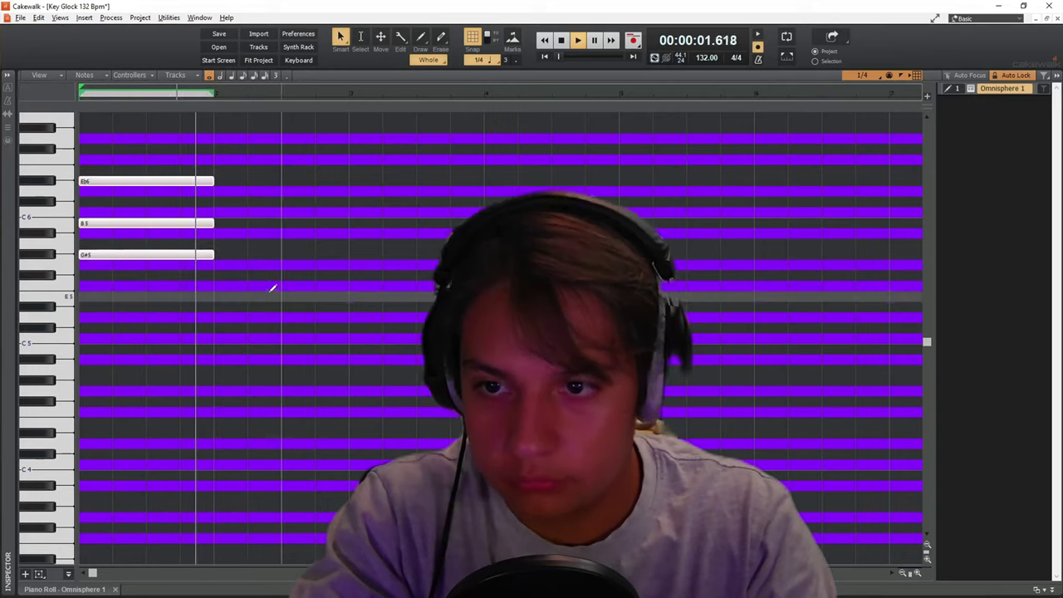
key("ctrl+d")
key("space")
left_click_drag(258, 254, 251, 278)
key("space")
left_click(254, 297)
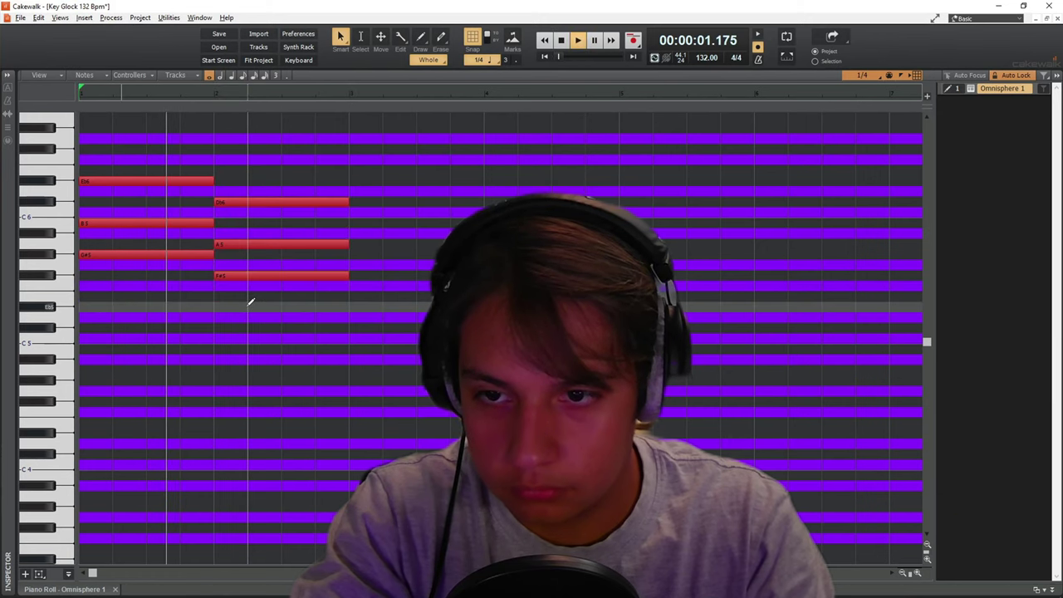
Stop playback and delete the three chord notes in bar 2
key("space")
right_click(278, 276)
right_click(257, 244)
right_click(235, 202)
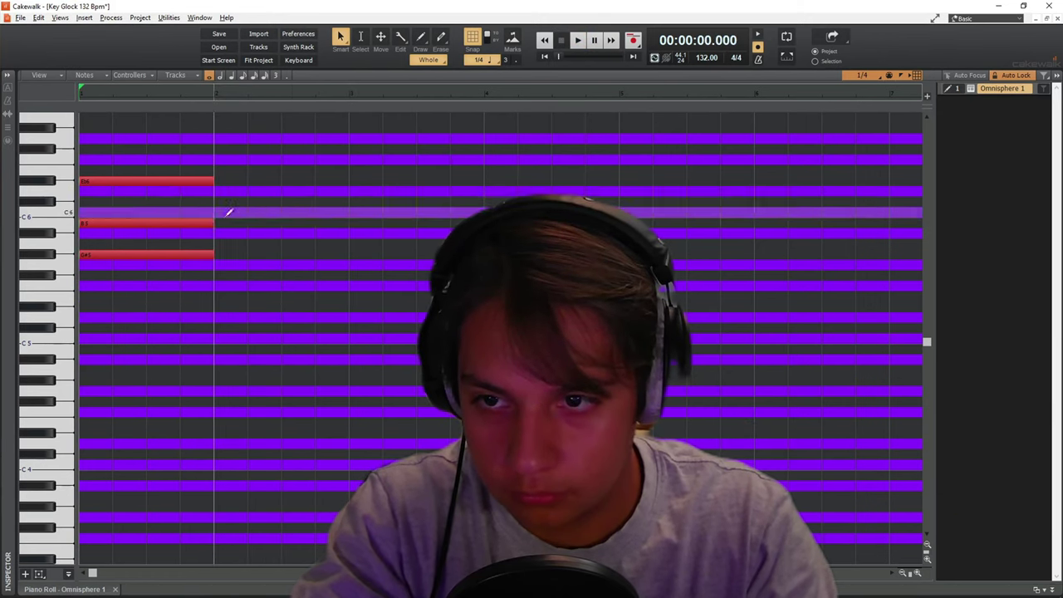
Rework the bar 1 chord into E5, A5 and Db6
mouse_move(148, 153)
left_mouse_down()
mouse_move(124, 253)
mouse_move(99, 207)
left_mouse_up()
left_click(93, 296)
right_click(104, 180)
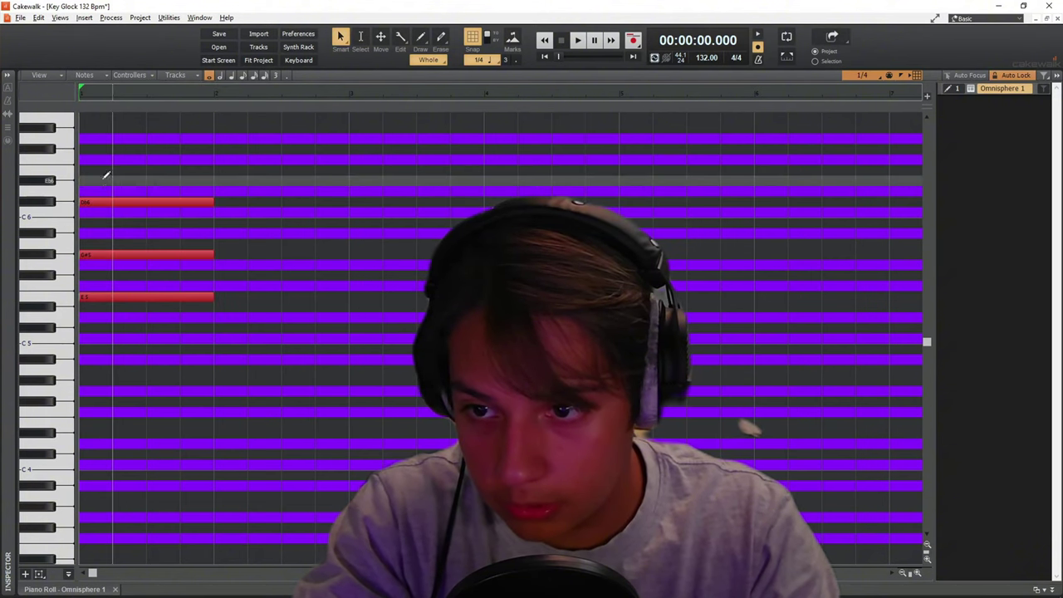
left_click_drag(175, 254, 173, 249)
Duplicate the chord into bar 2, lower the copy's middle note to G#5 and play the result
left_click_drag(169, 168, 207, 330)
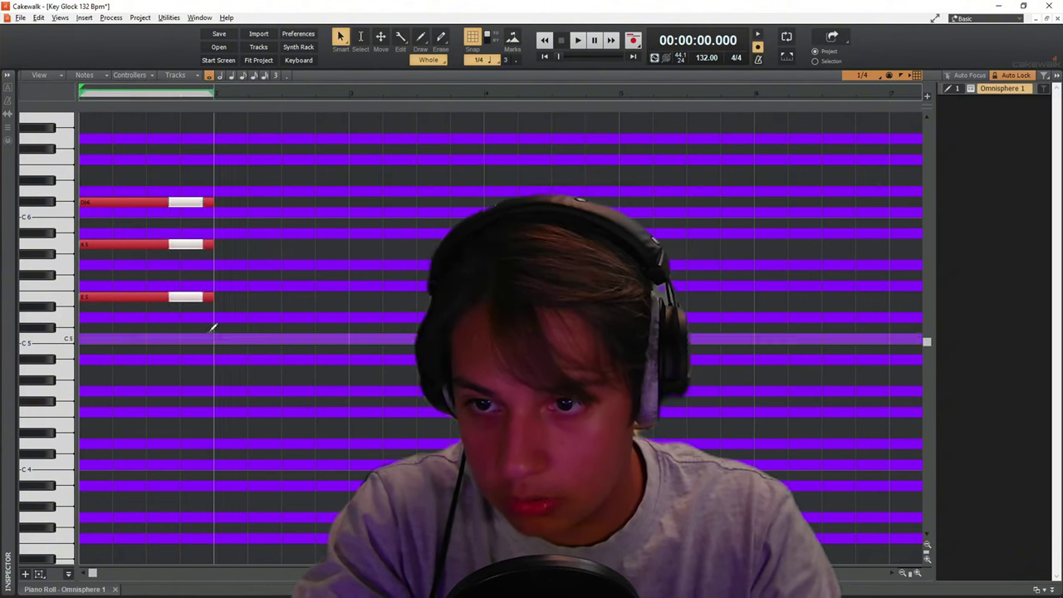
key("ctrl+d")
key("q")
left_click(640, 211)
left_click_drag(273, 243, 264, 263)
key("space")
left_click(238, 279)
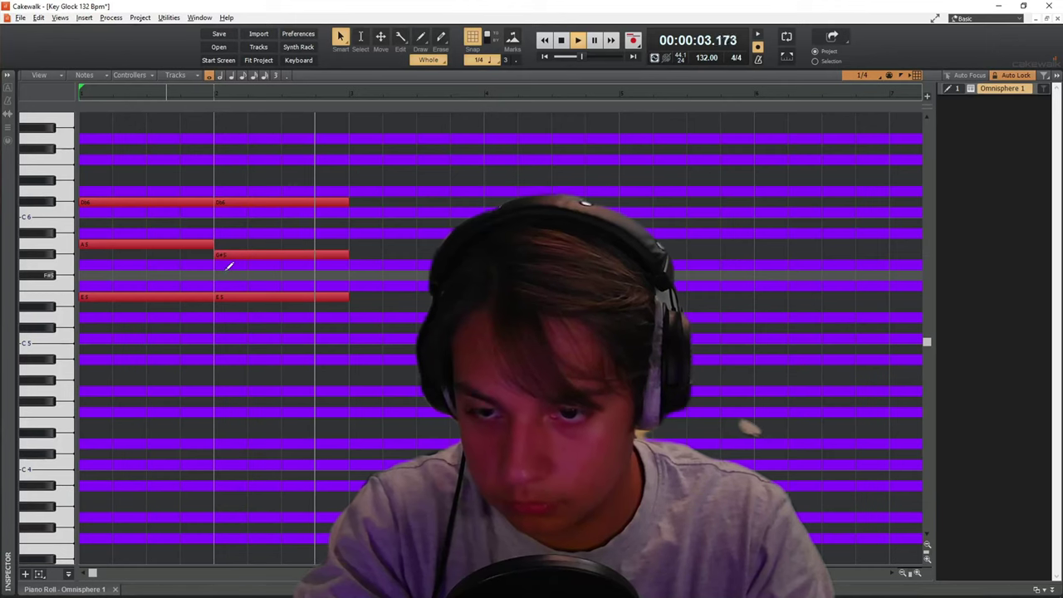
Raise the top notes of both chords to Eb6 and play the progression
key("space")
left_click(282, 203)
left_click_drag(283, 207, 282, 187)
key("space")
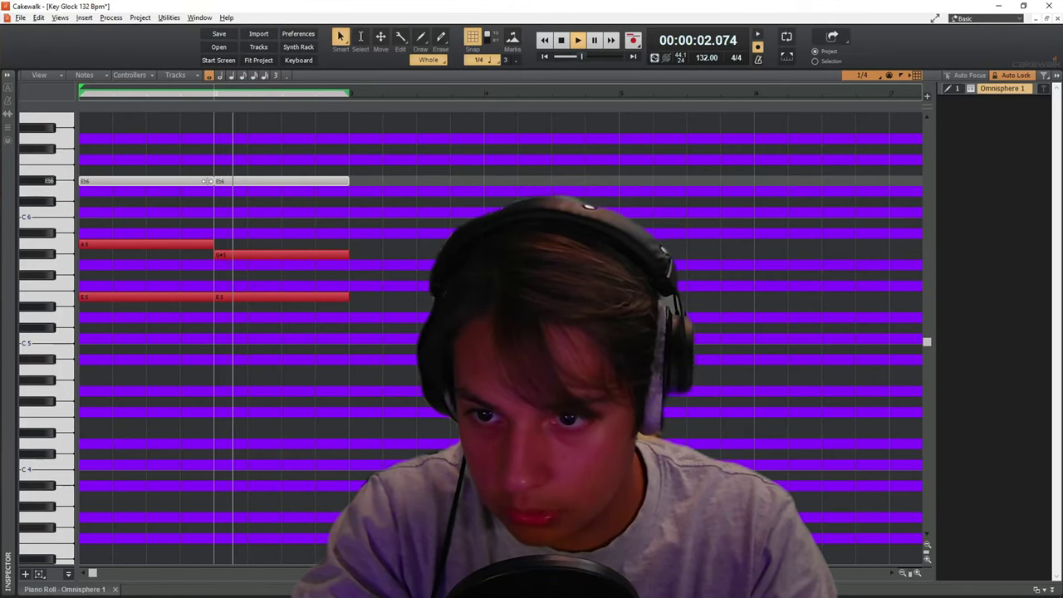
Duplicate the two-bar progression into bars 3 and 4
key("ctrl+a")
key("ctrl+d")
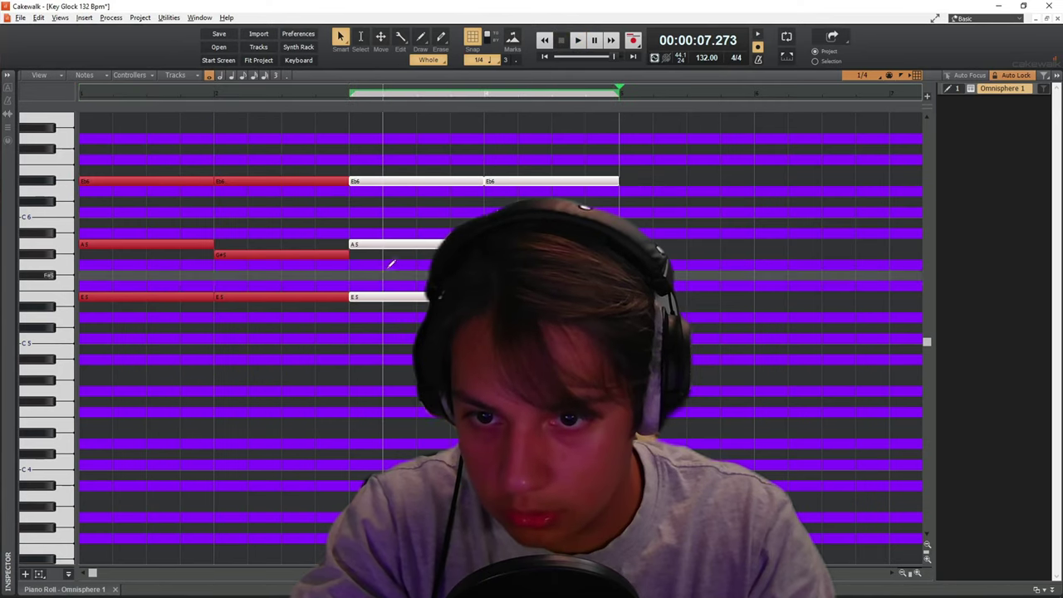
left_click(390, 264)
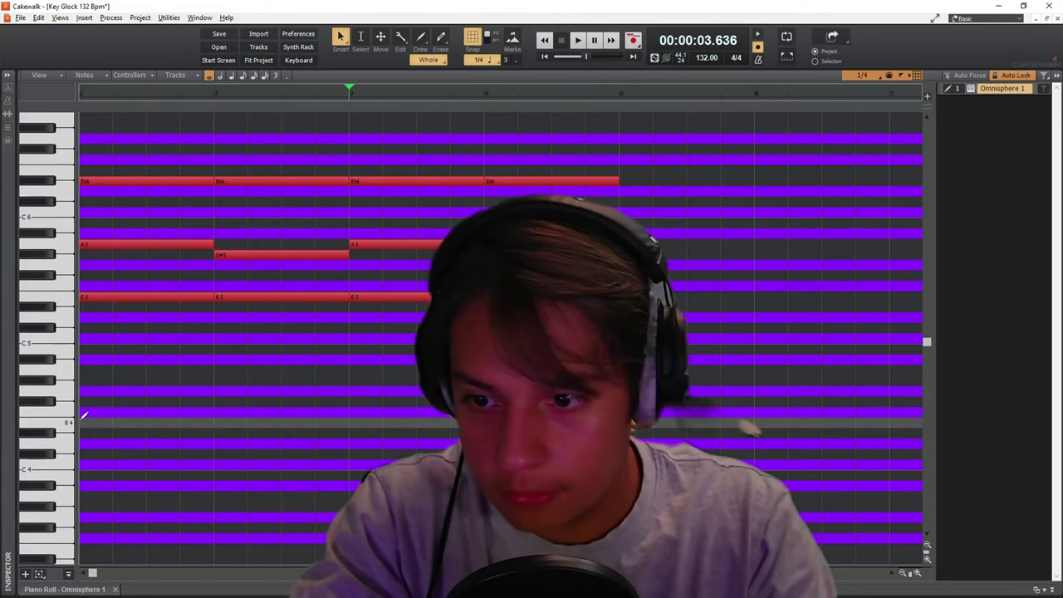
Add bass notes E4, F#4, G#4 and A4 under bars 1 to 4, and swap the middle chord notes so G#5 precedes A5
left_click(83, 420)
left_click(223, 402)
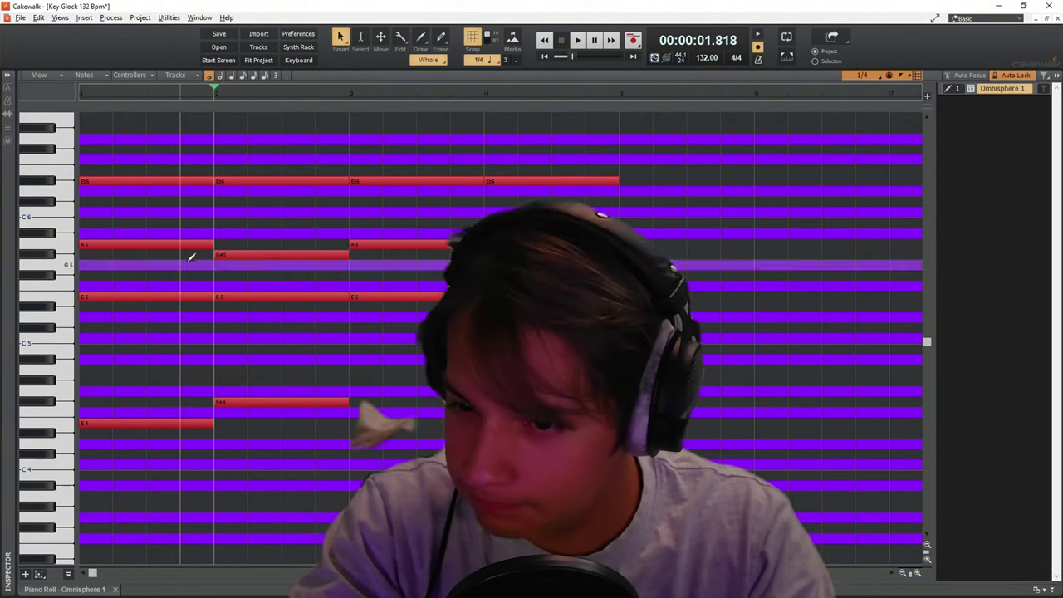
left_click_drag(180, 246, 413, 255)
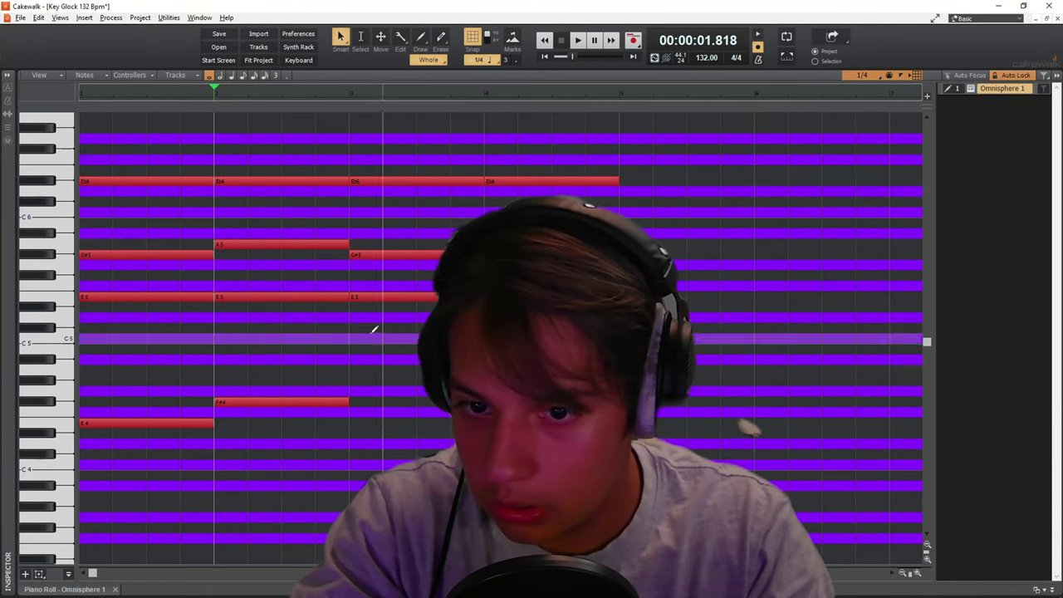
left_click(351, 378)
left_click_drag(410, 371, 415, 374)
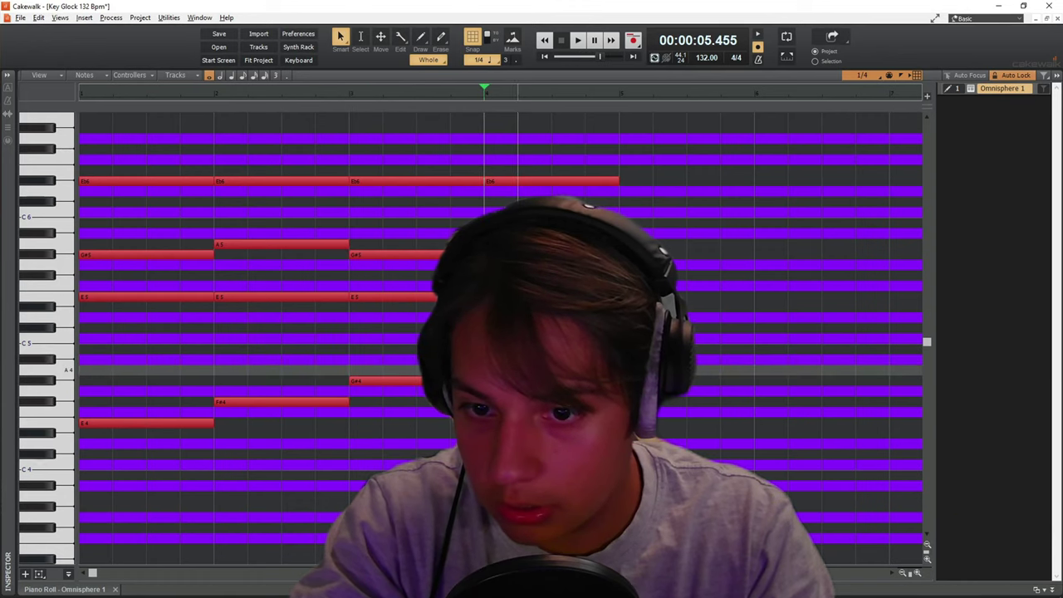
key("w")
key("space")
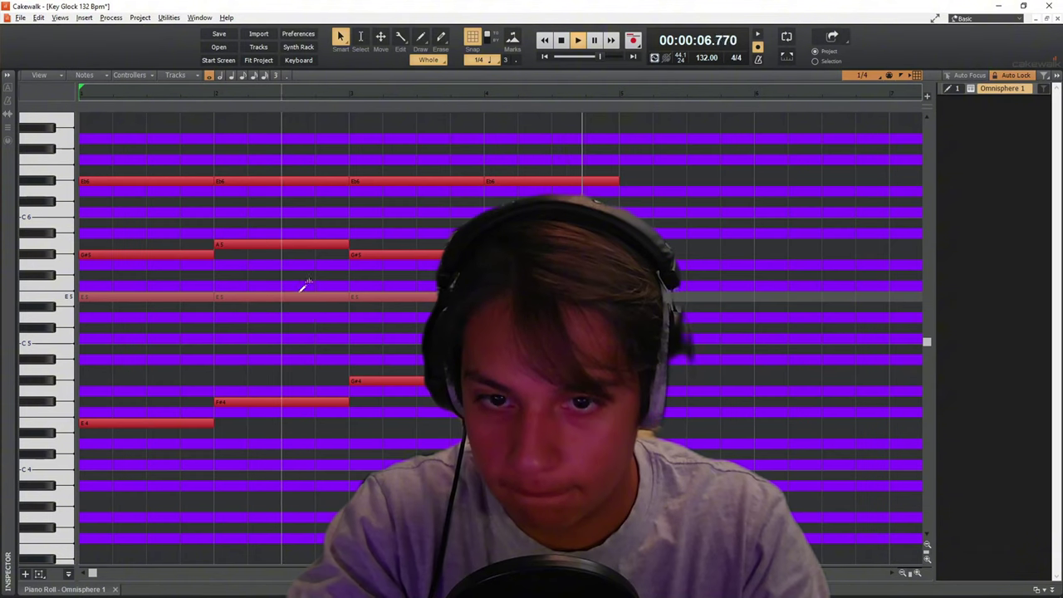
Draw a quarter-note melody of Eb7, Db7, A6 and G#6 above the chord in bar 1
scroll(305, 286, "up", 3)
left_click(95, 181)
left_click(124, 202)
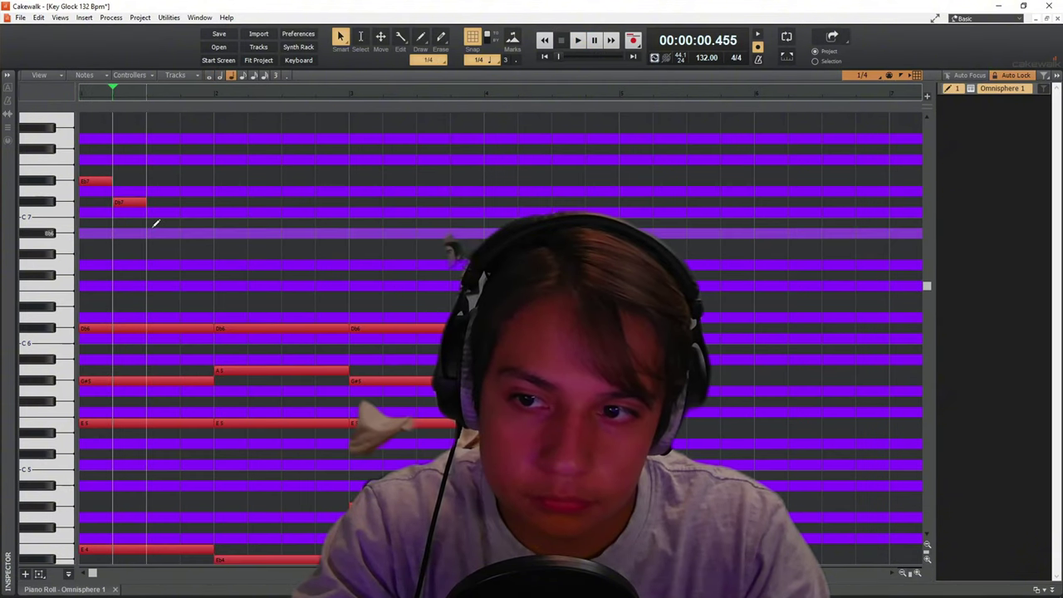
left_click(151, 243)
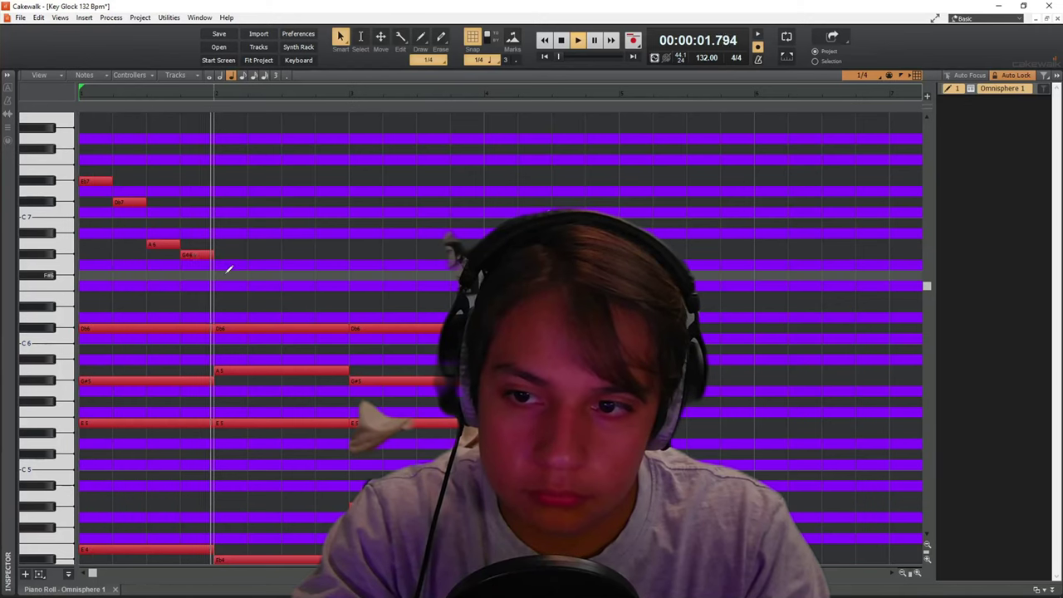
Repeat the quarter-note melody in bars 2 to 4
key("space")
key("ctrl+v")
key("ctrl+z")
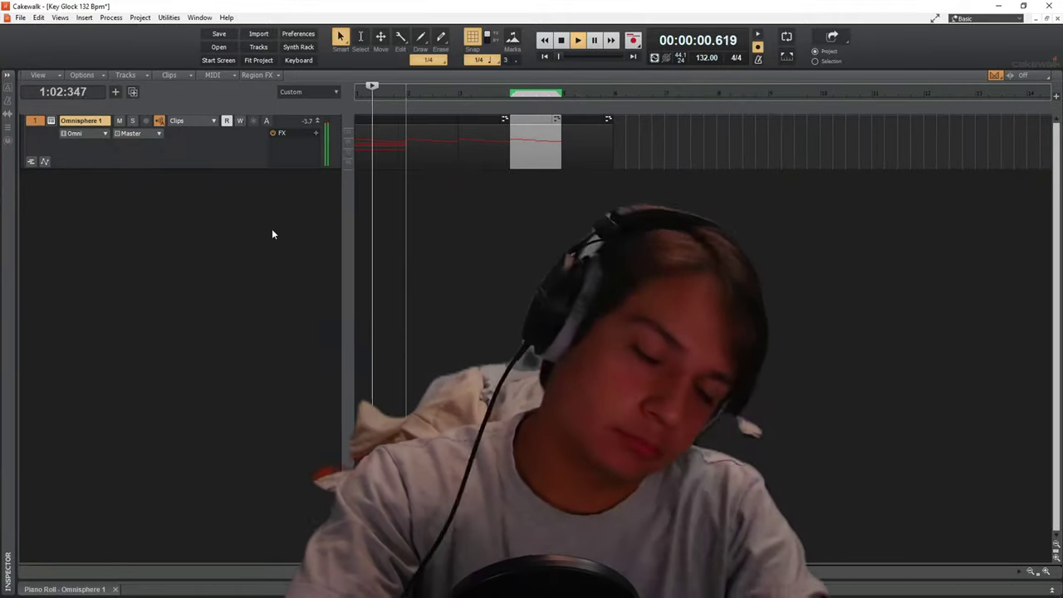
Listen to the four-bar loop and review its melody, chords and bass in the piano roll
key("d")
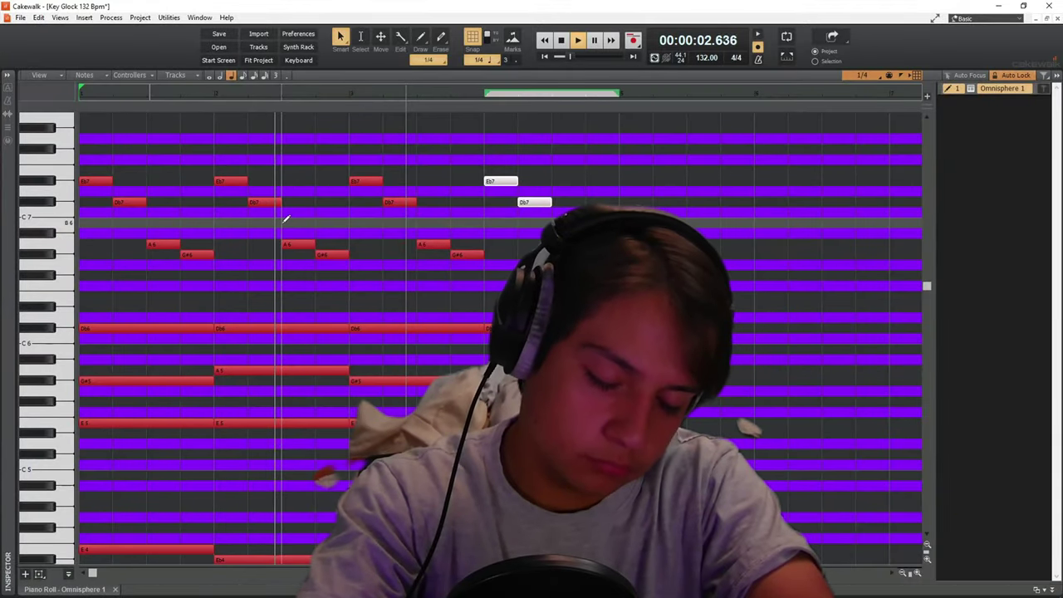
key("d")
key("d")
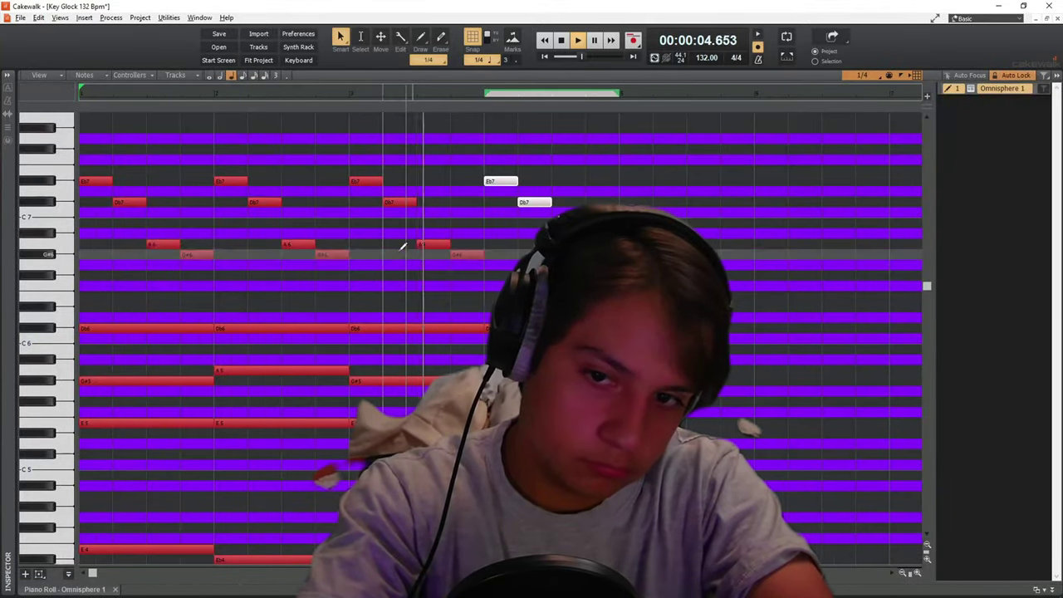
scroll(346, 233, "down", 2)
scroll(325, 228, "up", 1)
scroll(329, 228, "down", 1)
left_click(352, 240)
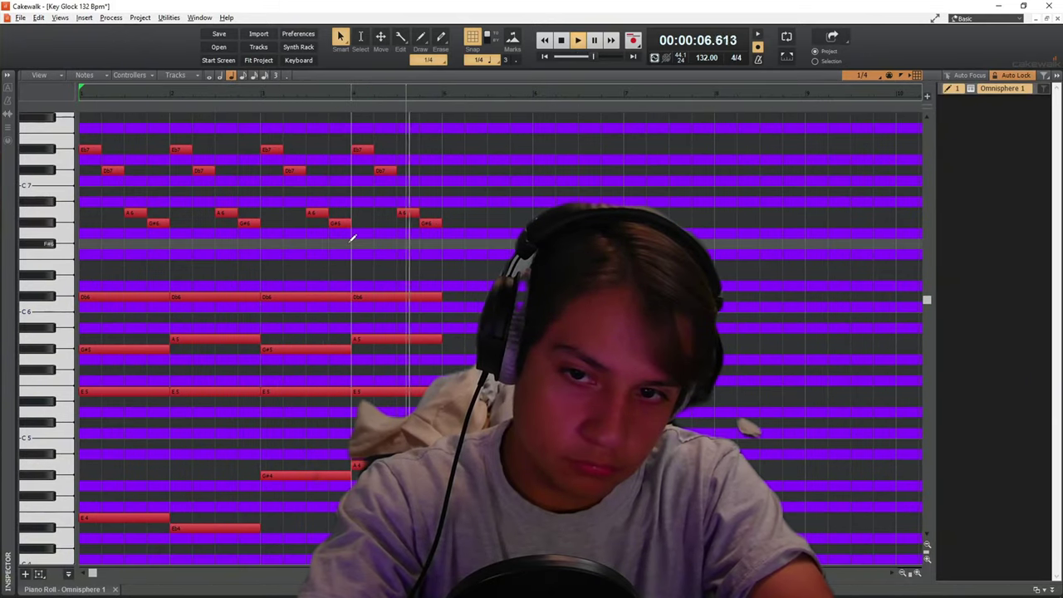
key("d")
key("d")
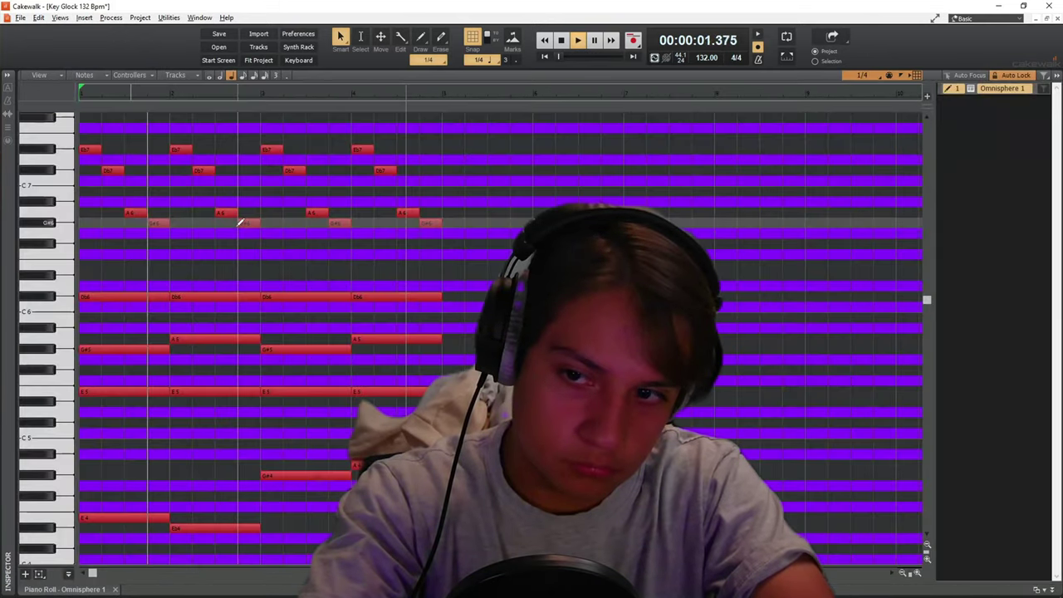
Delete the A6 and G#6 melody notes from bars 1 to 3, and raise the pair in bar 4 to F#7 and E7
right_click(139, 214)
right_click(166, 223)
right_click(248, 223)
right_click(226, 214)
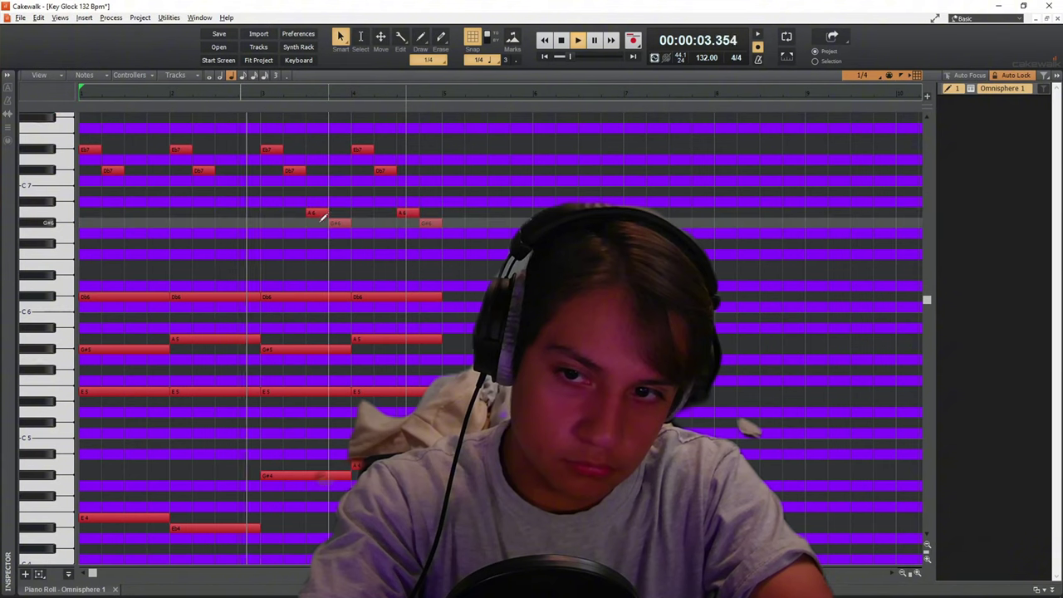
right_click(320, 213)
right_click(339, 222)
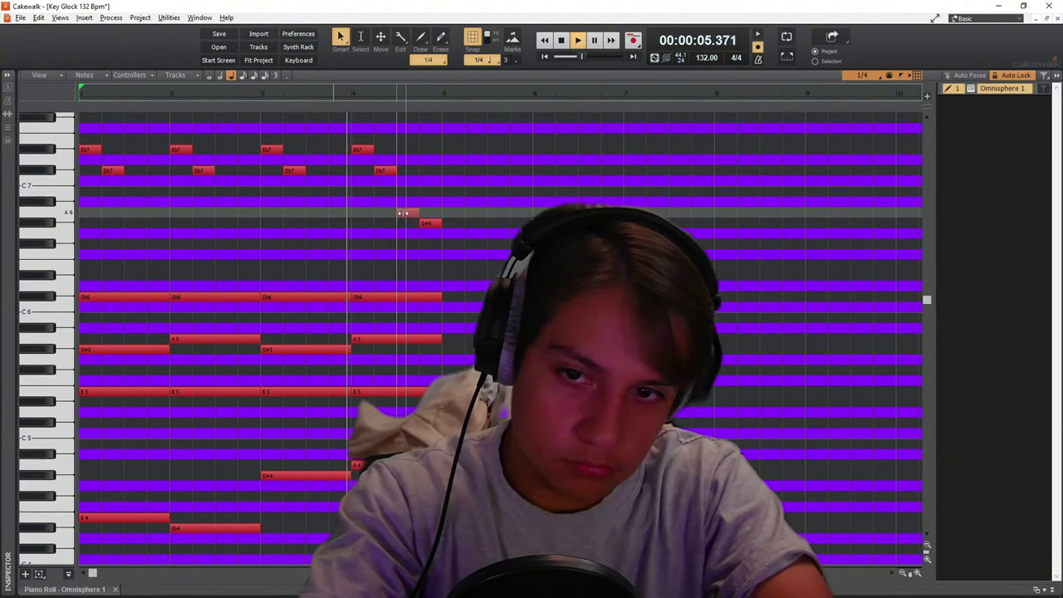
key("space")
mouse_move(410, 207)
left_mouse_down()
mouse_move(464, 238)
mouse_move(411, 202)
mouse_move(408, 214)
mouse_move(403, 127)
left_mouse_up()
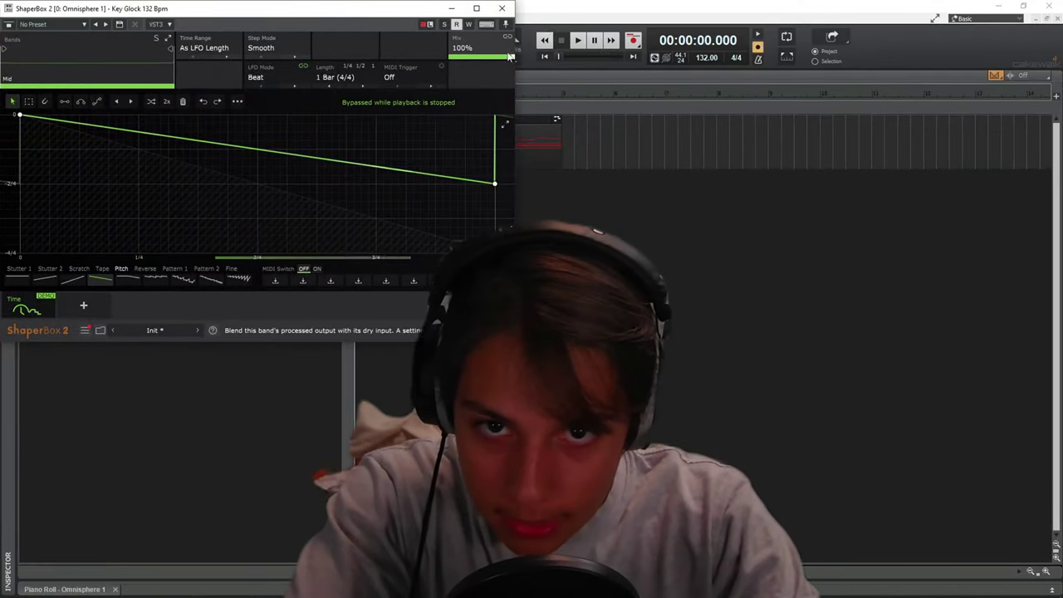
Listen to the loop with ShaperBox 2 on the Omnisphere track, and close the effect's window
key("space")
left_click(502, 9)
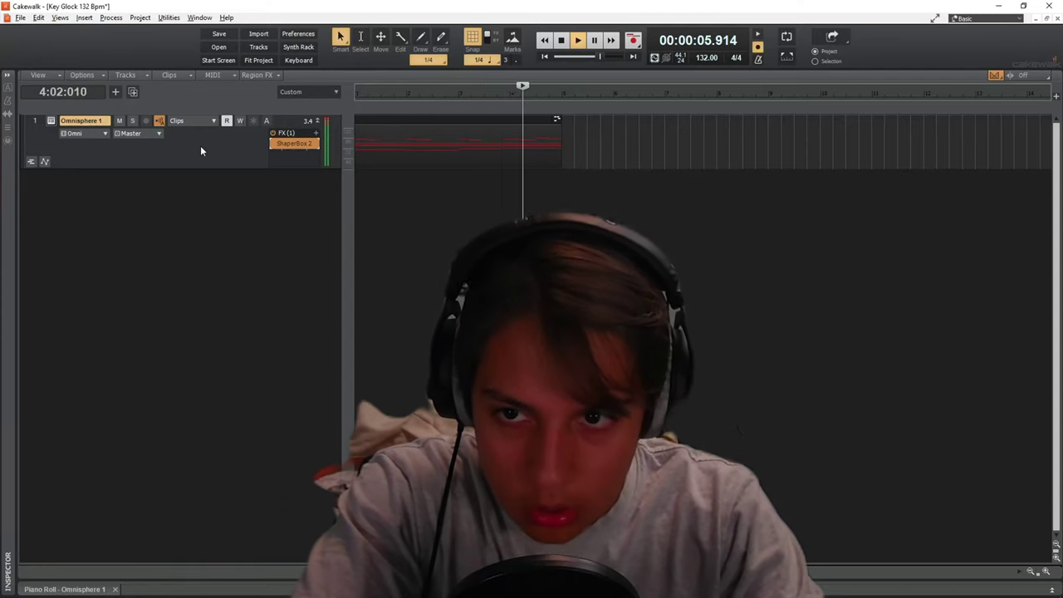
key("space")
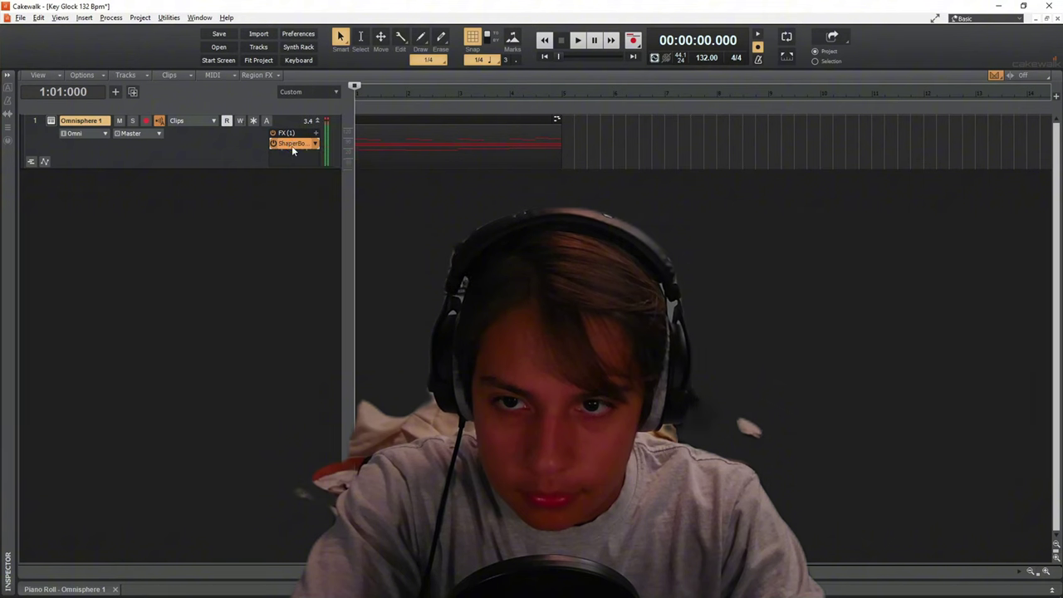
Delete the chord and bass notes from bars 3 and 4 of the Omnisphere clip, keeping the melody
double_click(436, 139)
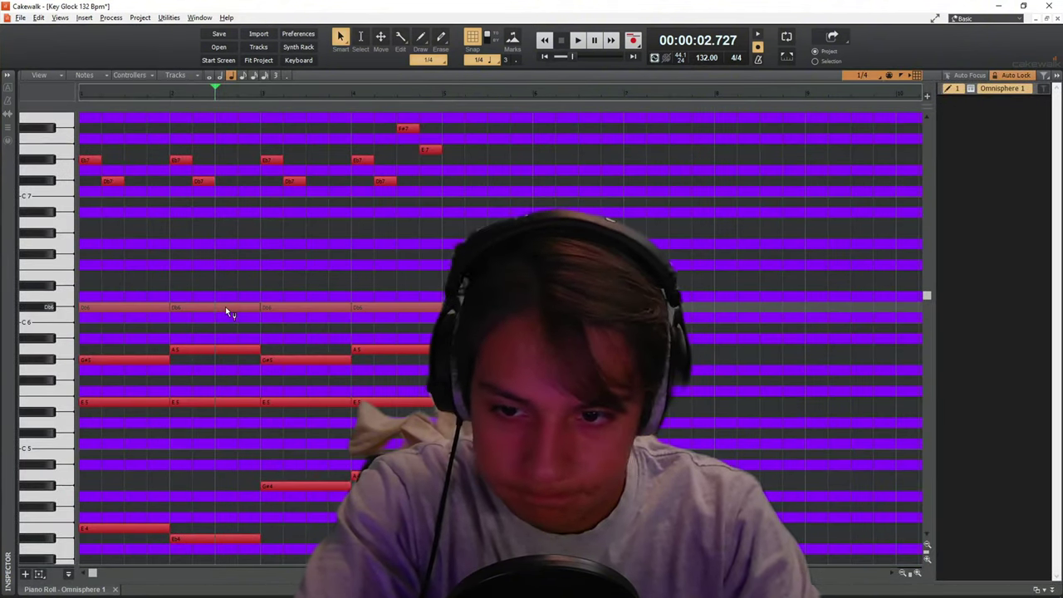
scroll(227, 309, "down", 3)
left_click_drag(329, 415, 329, 436)
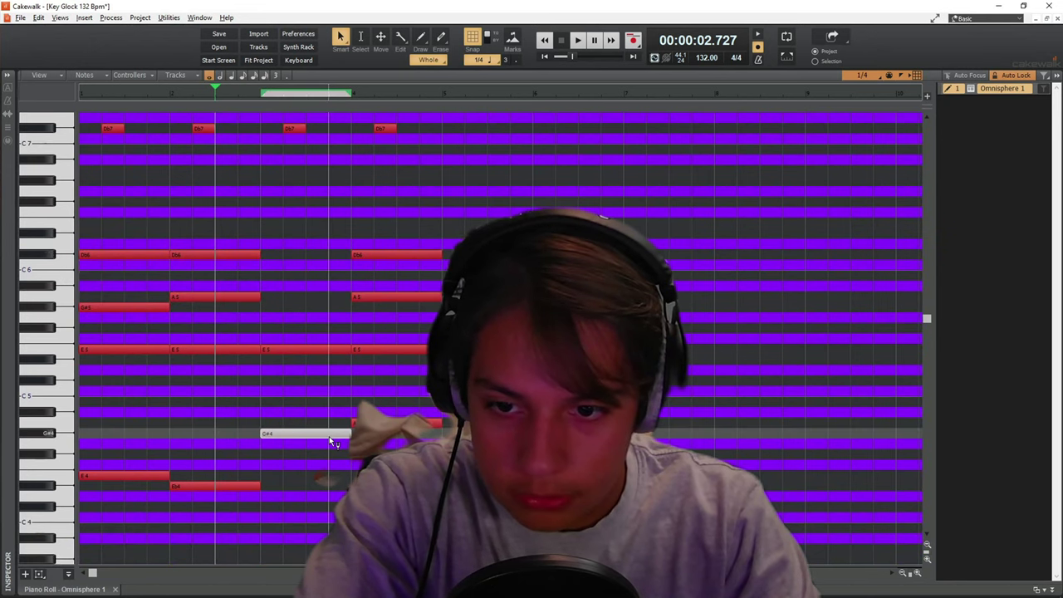
left_click_drag(335, 360, 351, 335)
key("Delete")
left_click_drag(379, 252, 390, 301)
key("Delete")
right_click(397, 425)
right_click(389, 350)
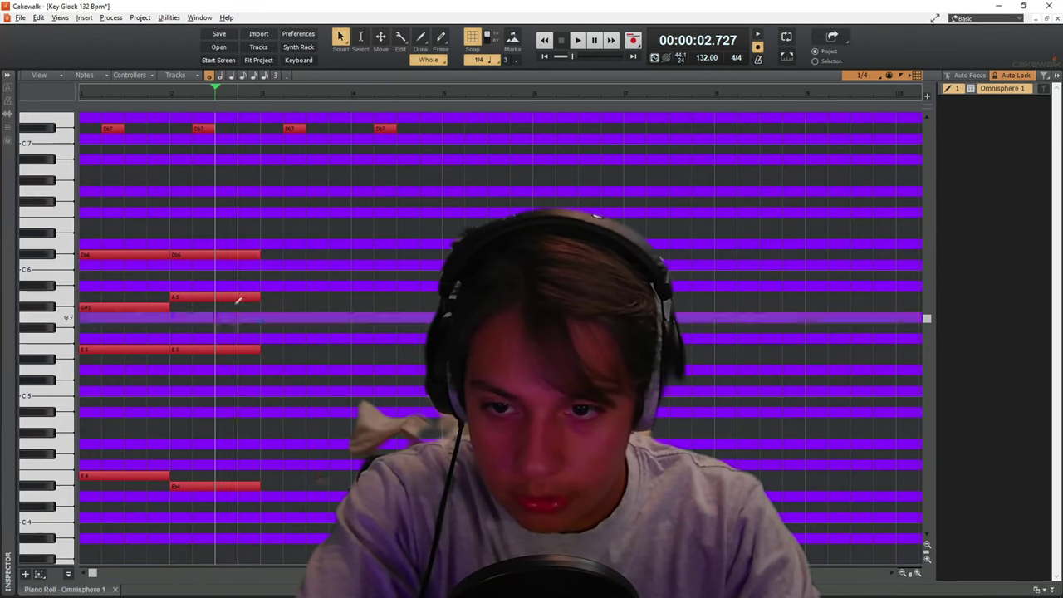
Move the bar 2 chord and its bass note to bar 3, and play back the clip to check it
left_click_drag(227, 231, 249, 584)
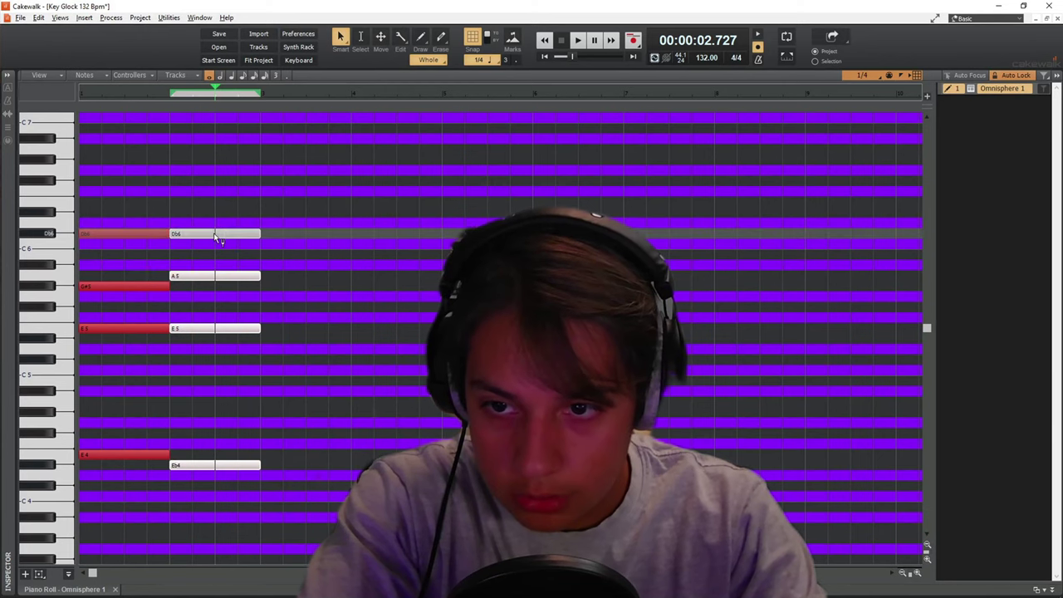
left_click_drag(218, 235, 309, 236)
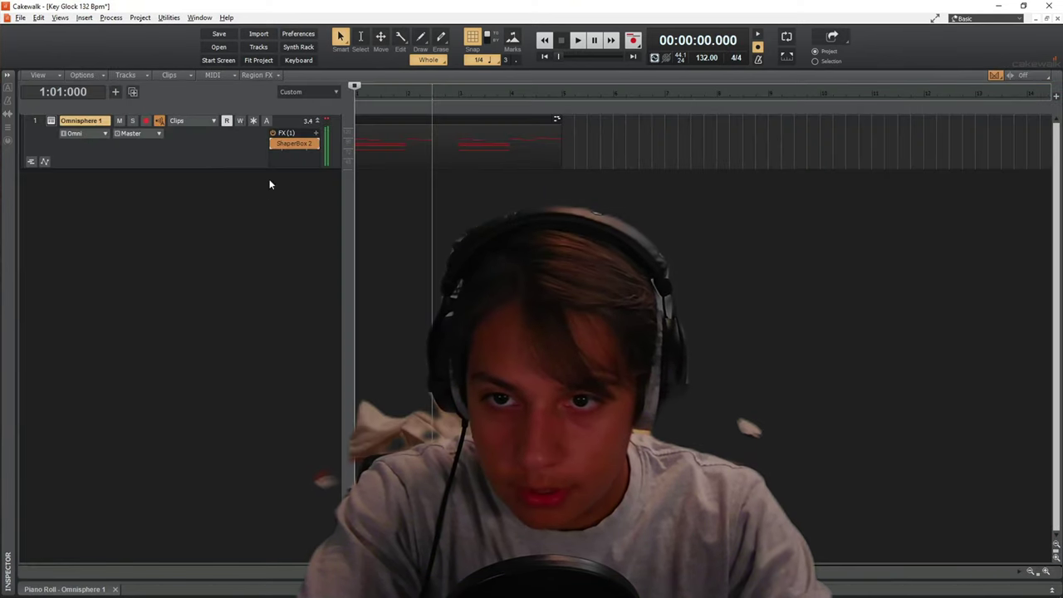
key("space")
key("d")
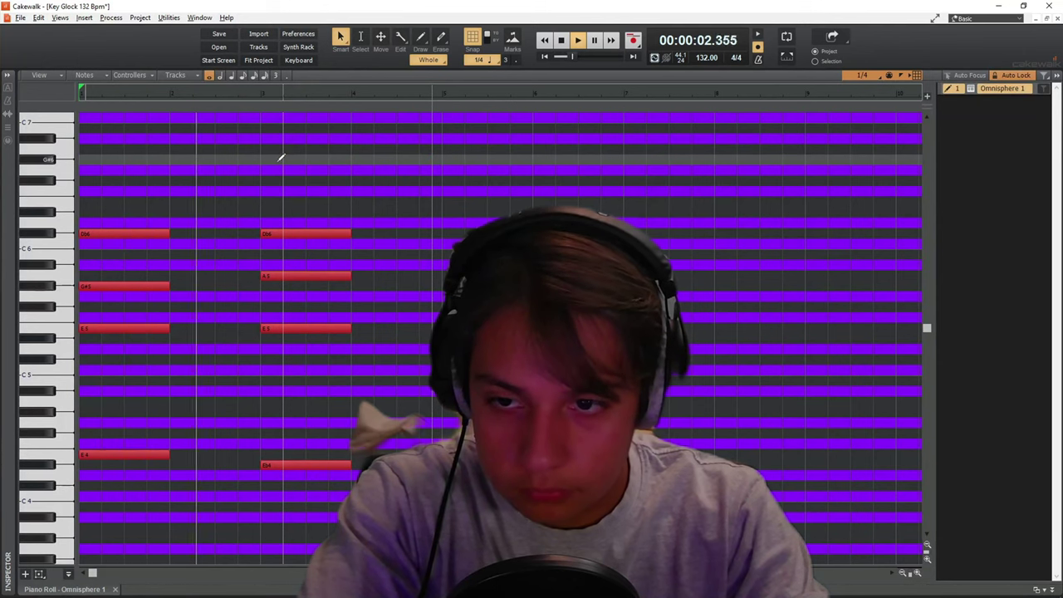
scroll(280, 162, "up", 4)
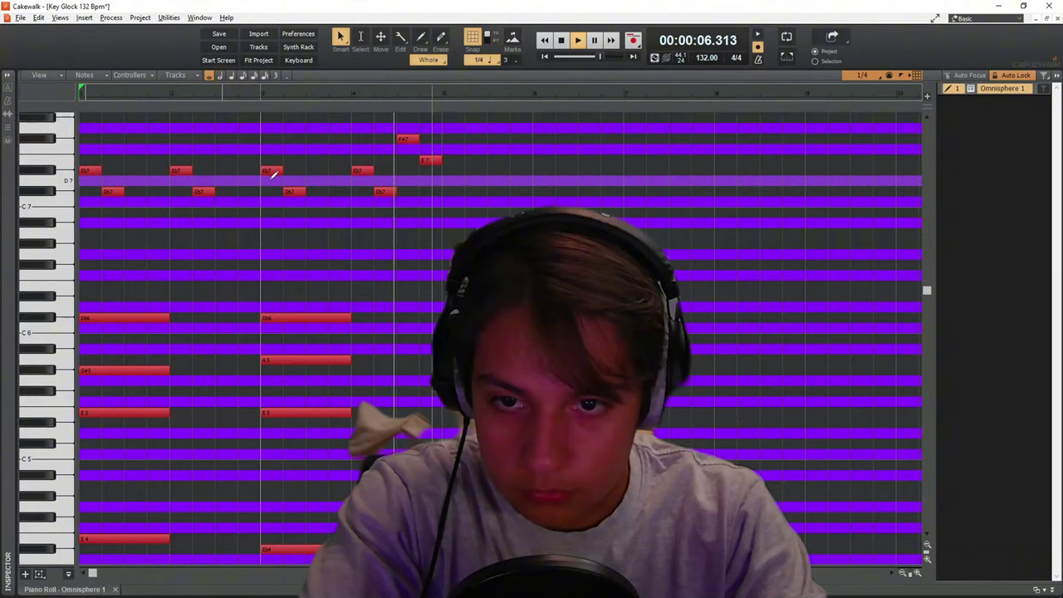
key("d")
key("space")
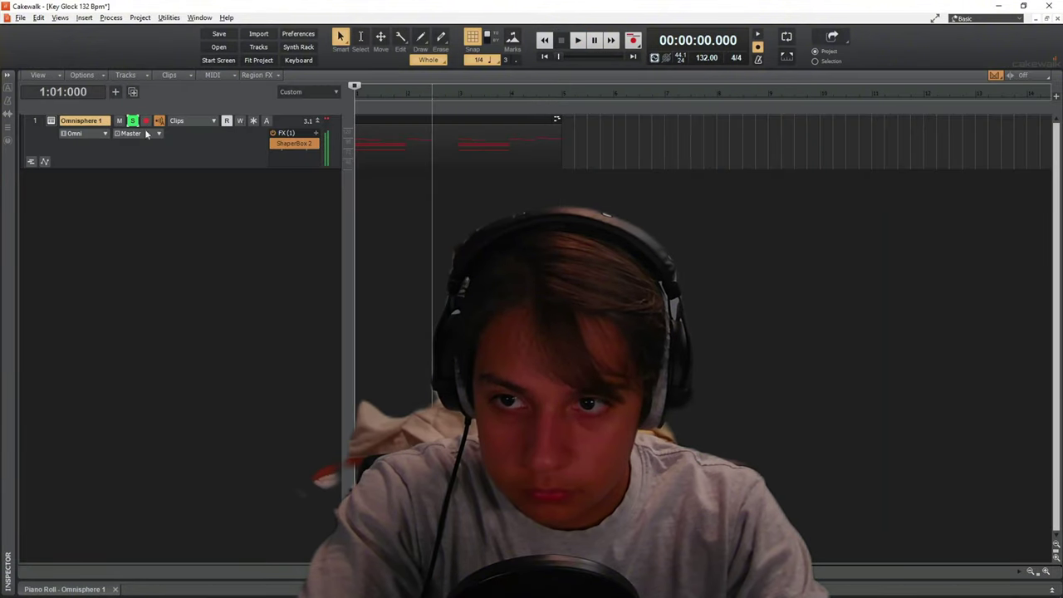
Audition pads such as JU06 - Shakey Squares and JU06 - Warming the Junos in Omnisphere, and load the JUNO - Cream Rise patch
left_click(51, 123)
scroll(60, 429, "down", 2)
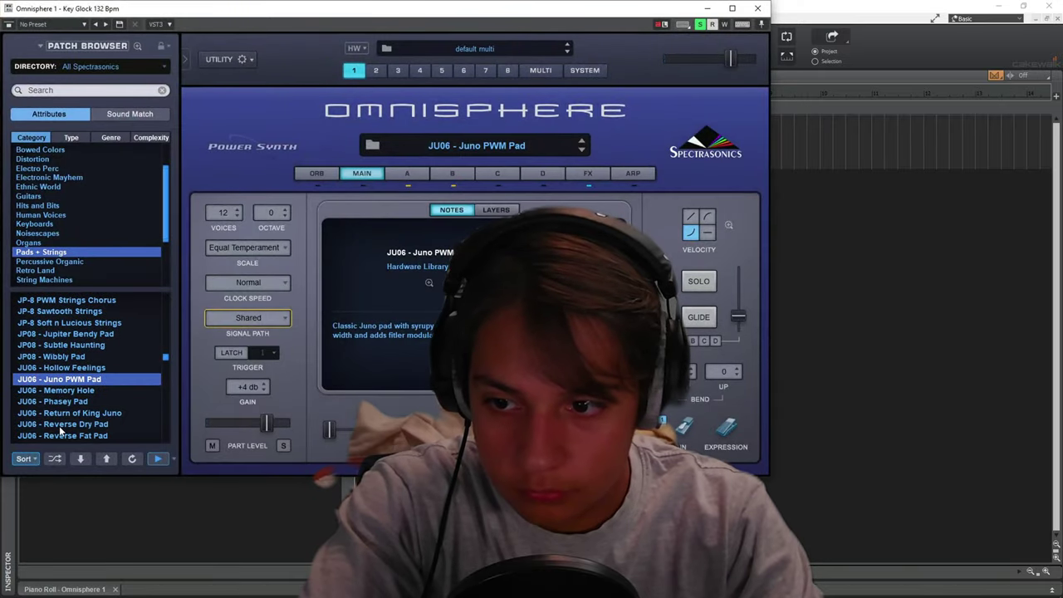
left_click(60, 427)
left_click(120, 441)
scroll(119, 434, "down", 1)
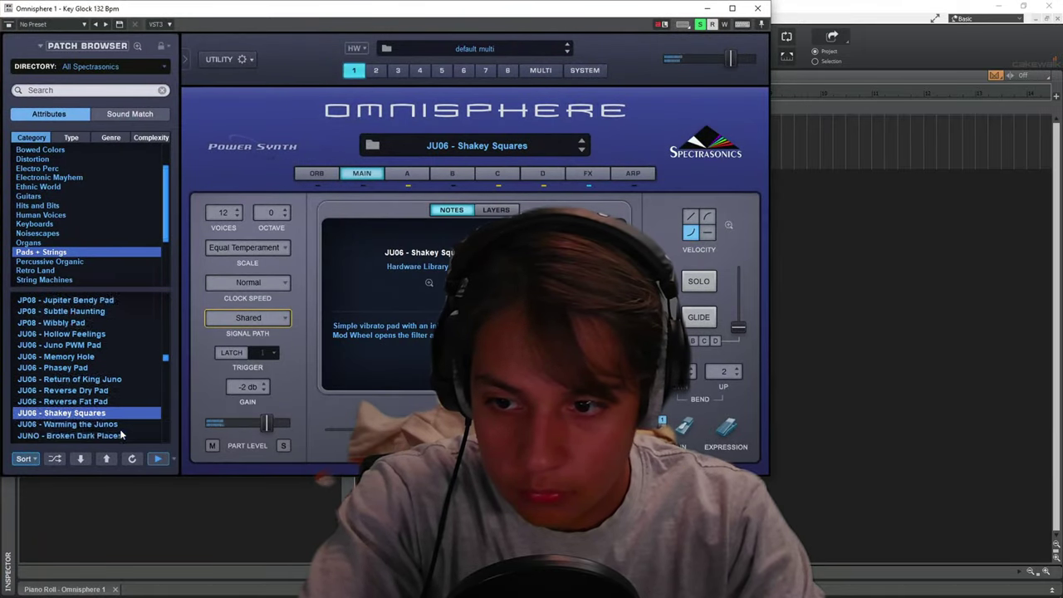
scroll(120, 434, "down", 1)
left_click(112, 414)
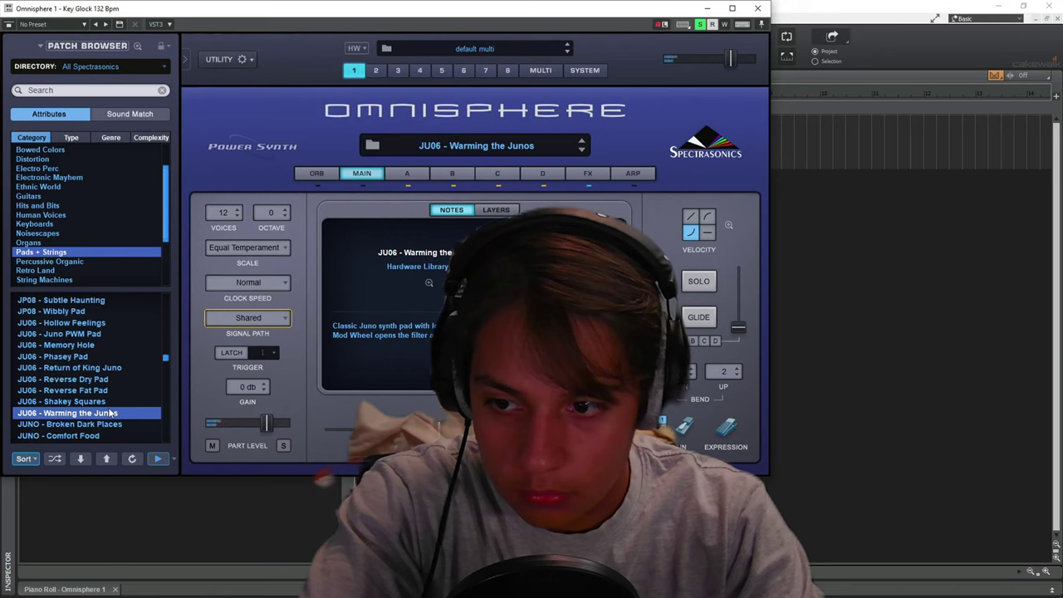
key("Up")
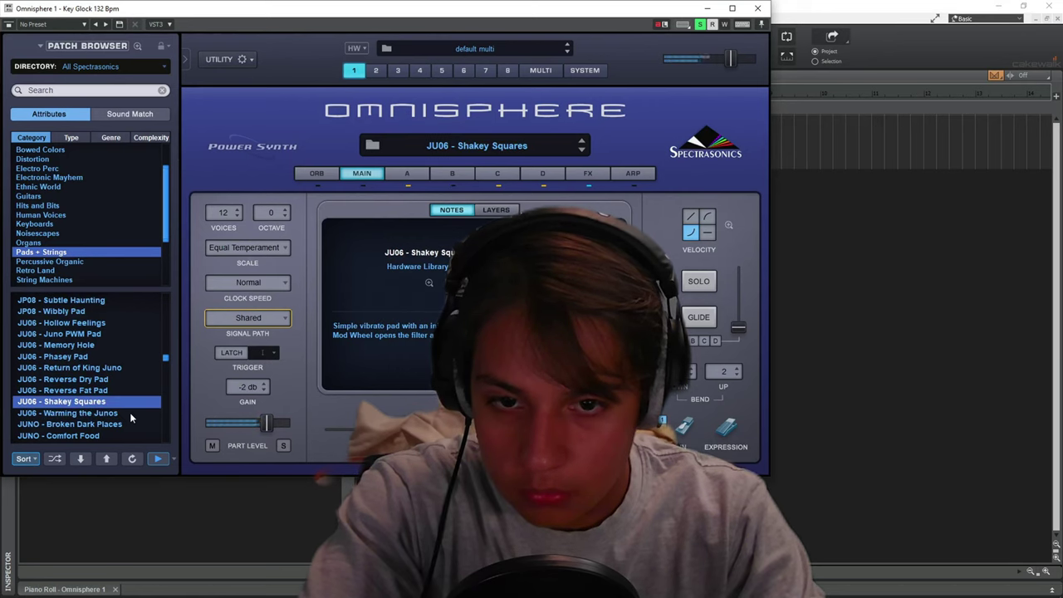
scroll(130, 415, "down", 4)
left_click(113, 399)
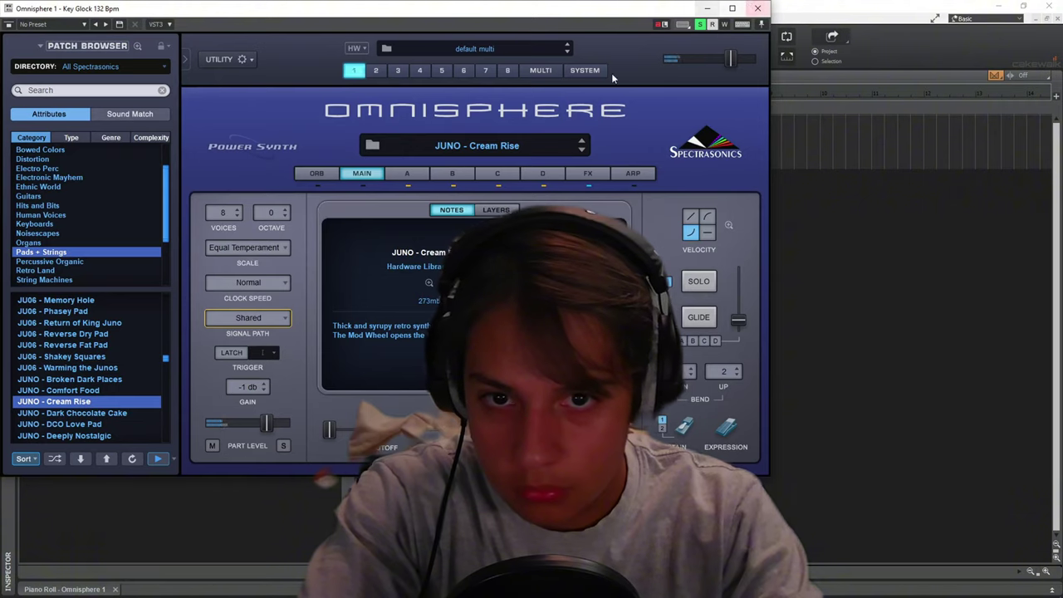
left_click(757, 9)
Add quarter notes B6 and A6 to the melody on beats 3 and 4 of bar 2
double_click(433, 141)
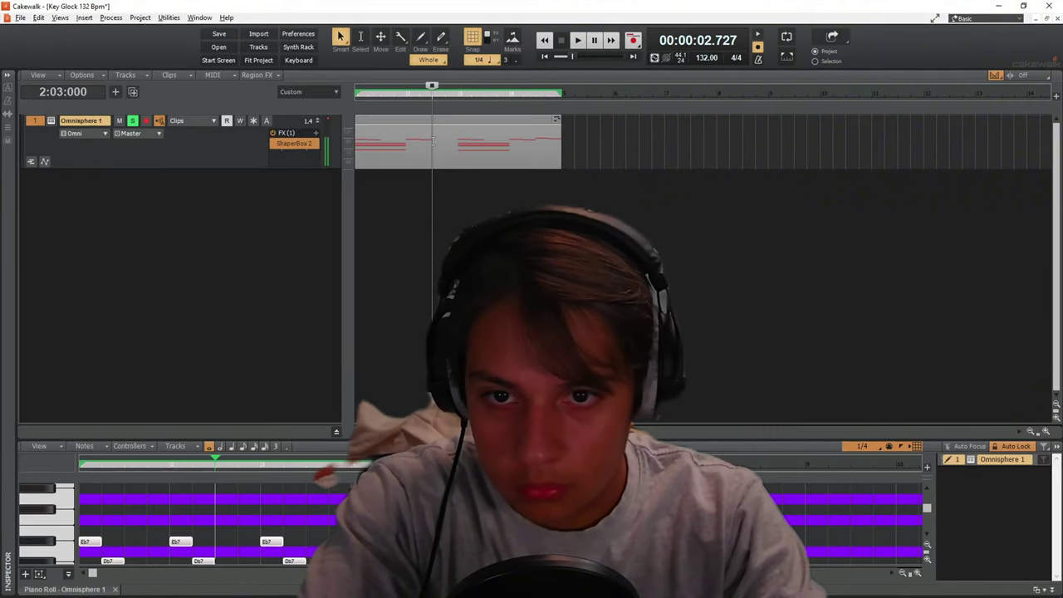
key("shift+d")
left_click(219, 212)
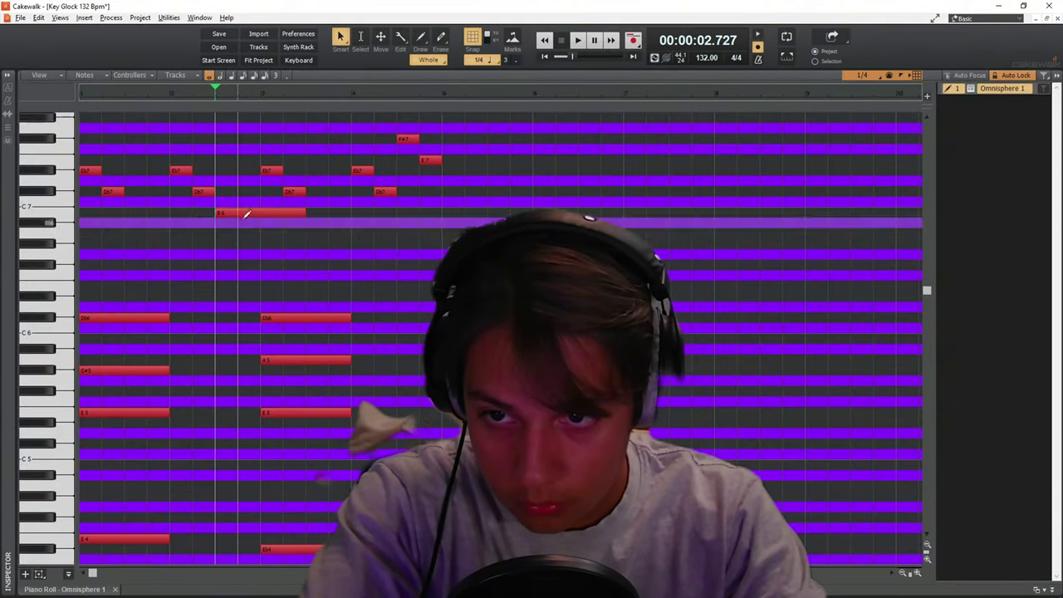
left_click(246, 213, "alt")
right_click(252, 213)
left_click(242, 231)
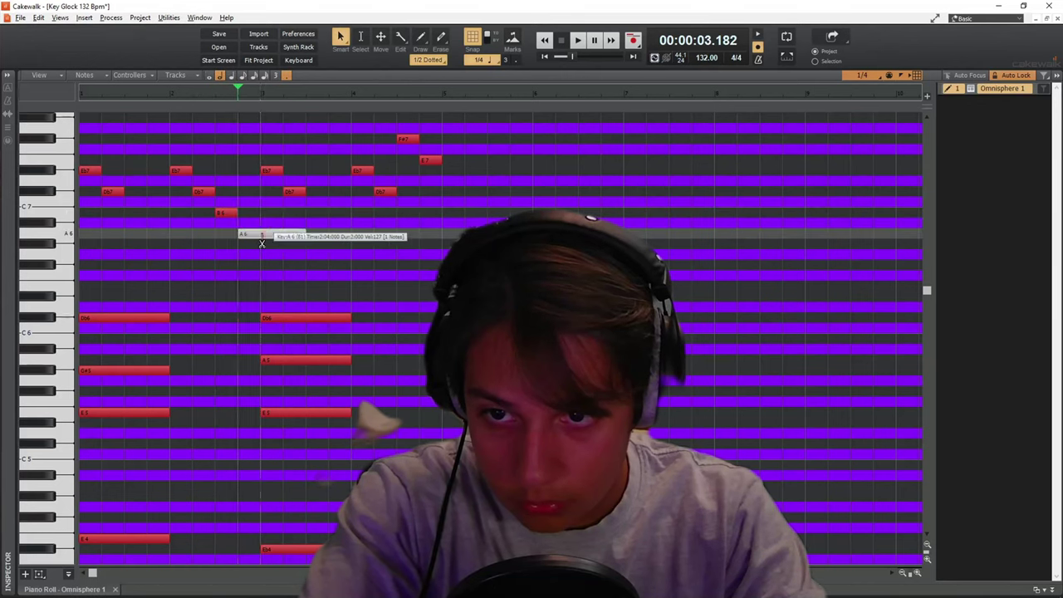
left_click_drag(262, 241, 225, 218)
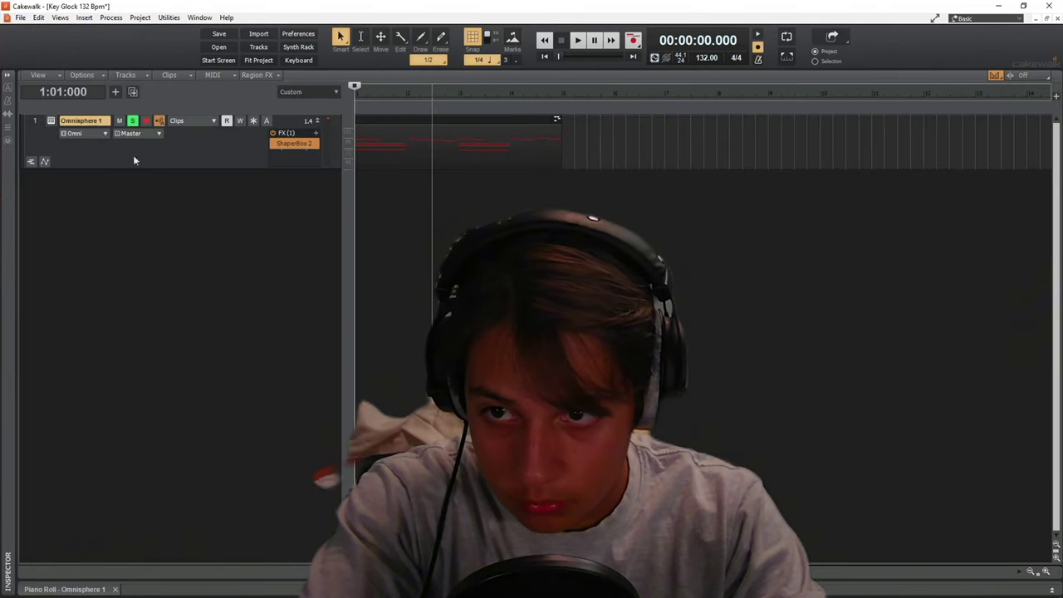
Play back the soloed Omnisphere track and review the notes in the piano roll
key("space")
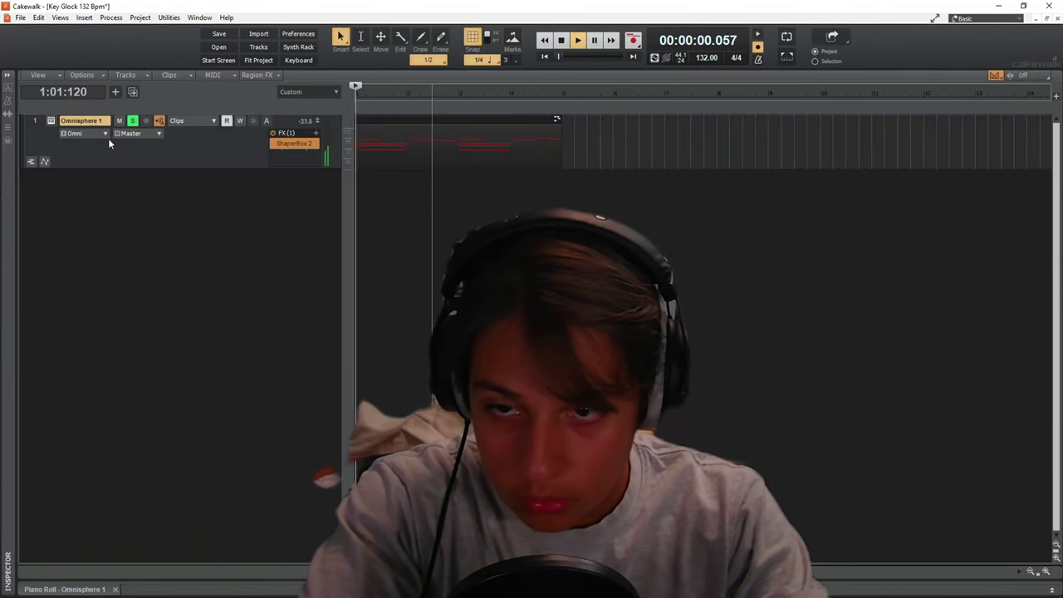
key("shift+d")
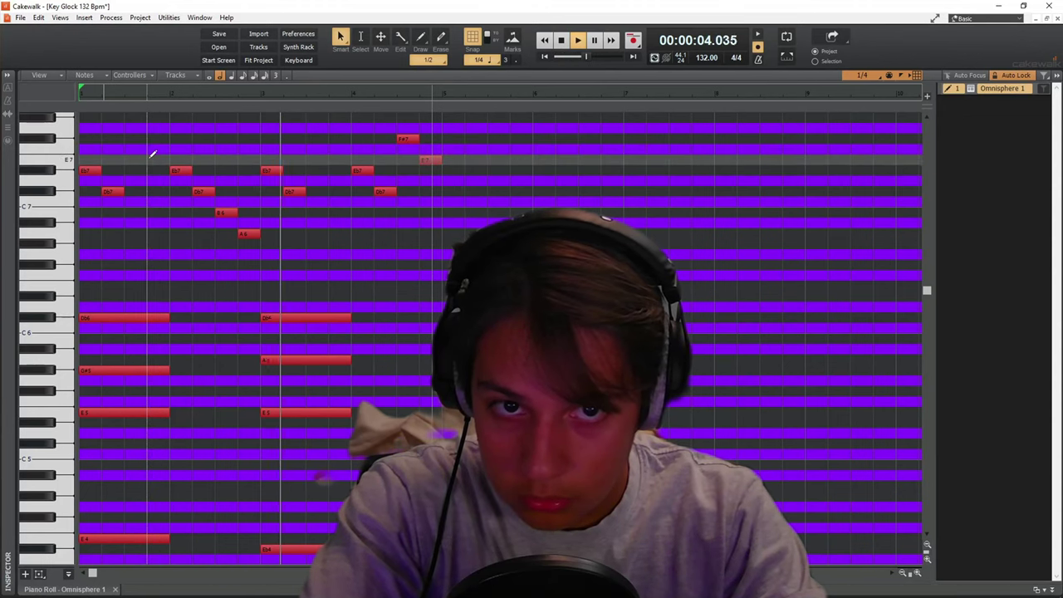
key("d")
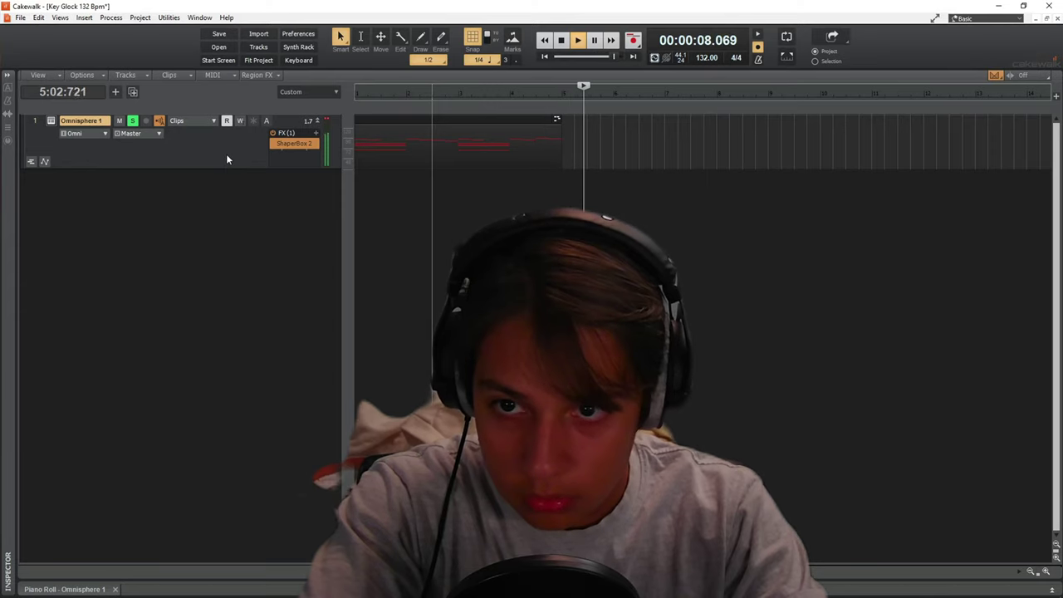
Duplicate the Omnisphere clip into bars 5 to 8, and listen to the eight bars on loop
left_click(483, 156)
key("ctrl+d")
key("space")
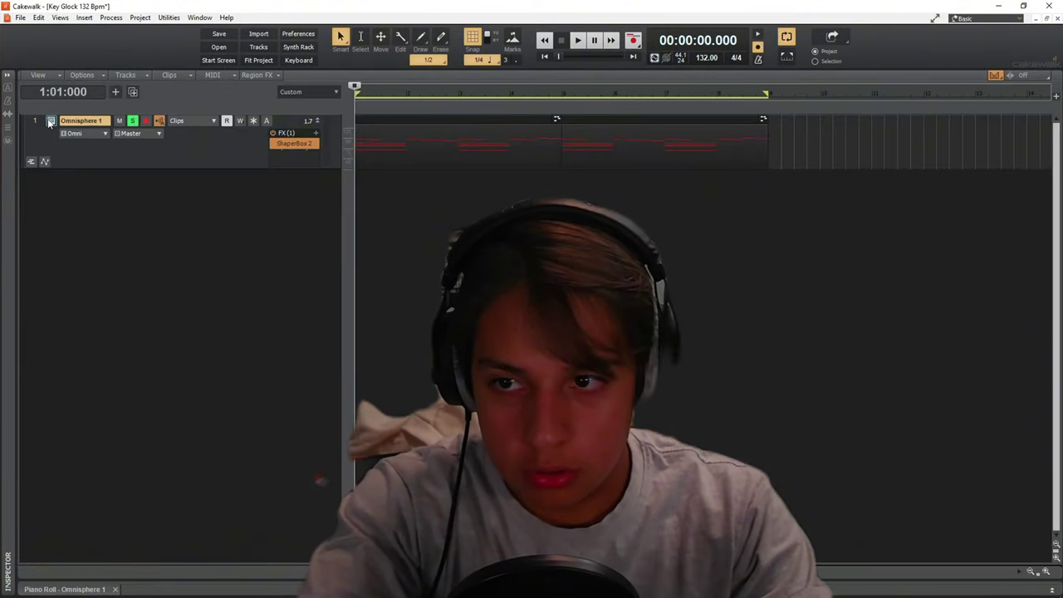
key("space")
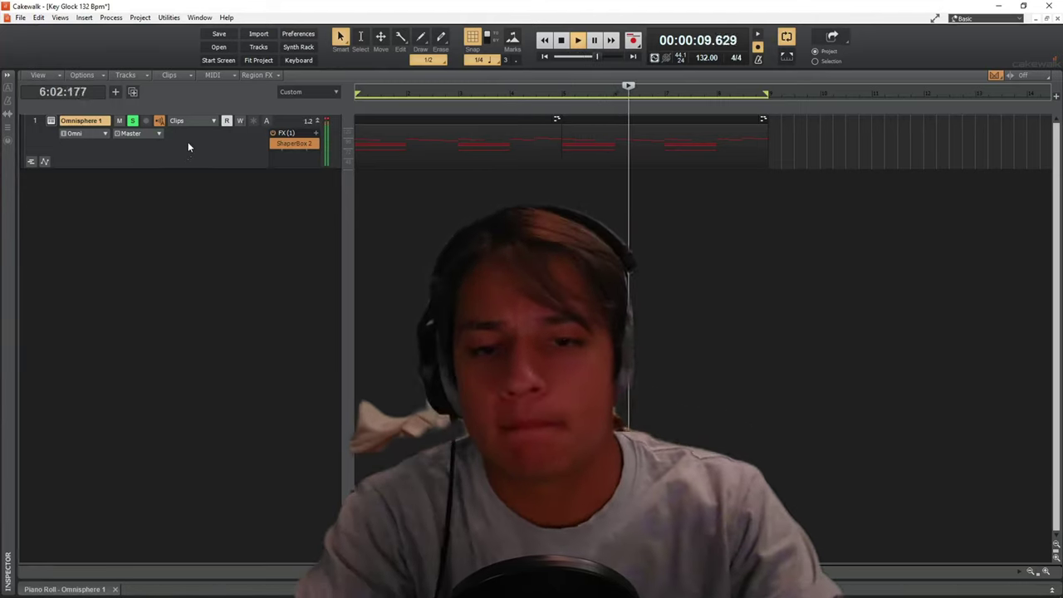
scroll(414, 181, "down", 3)
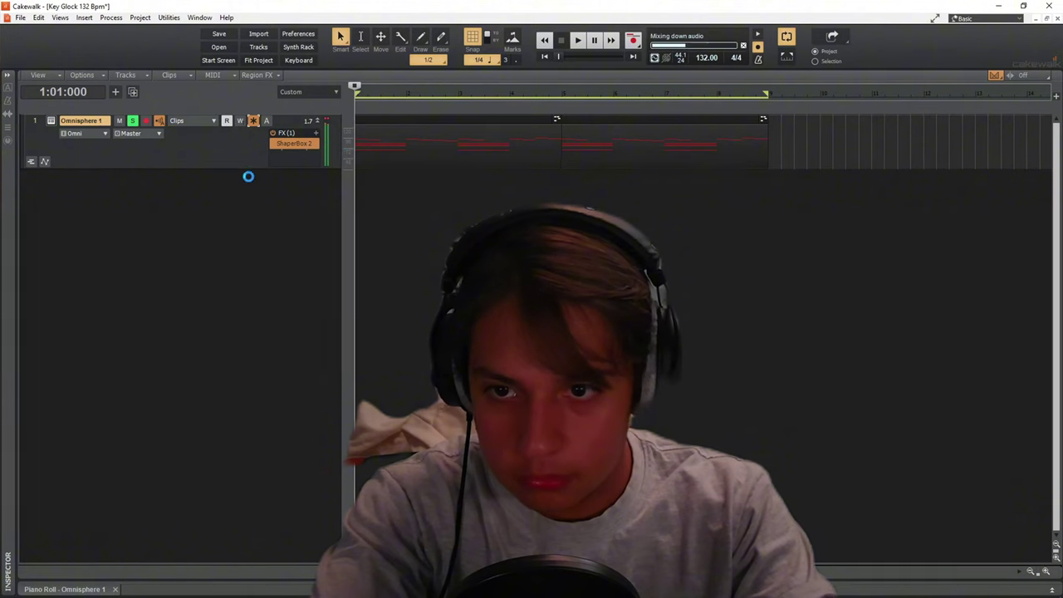
Insert a new audio track below the frozen Omnisphere track, expand it and route its output to Master
right_click(247, 201)
left_click(274, 227)
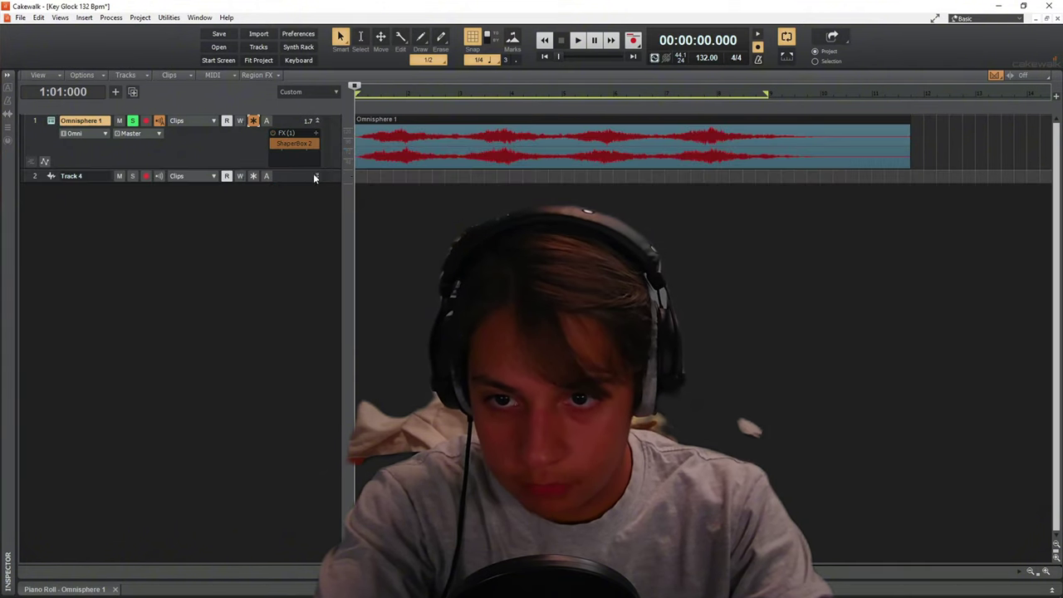
left_click(317, 176)
left_click(151, 191)
left_click(223, 250)
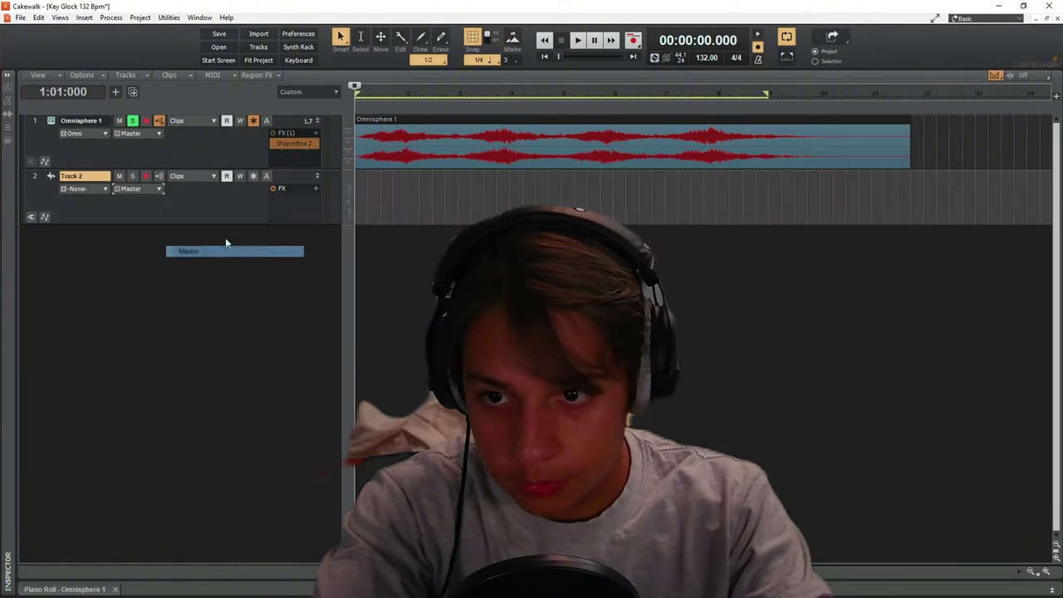
Move the frozen Omnisphere audio clip onto Track 2, split it at the end of bar 8 and delete the tail
left_click_drag(437, 120, 425, 223)
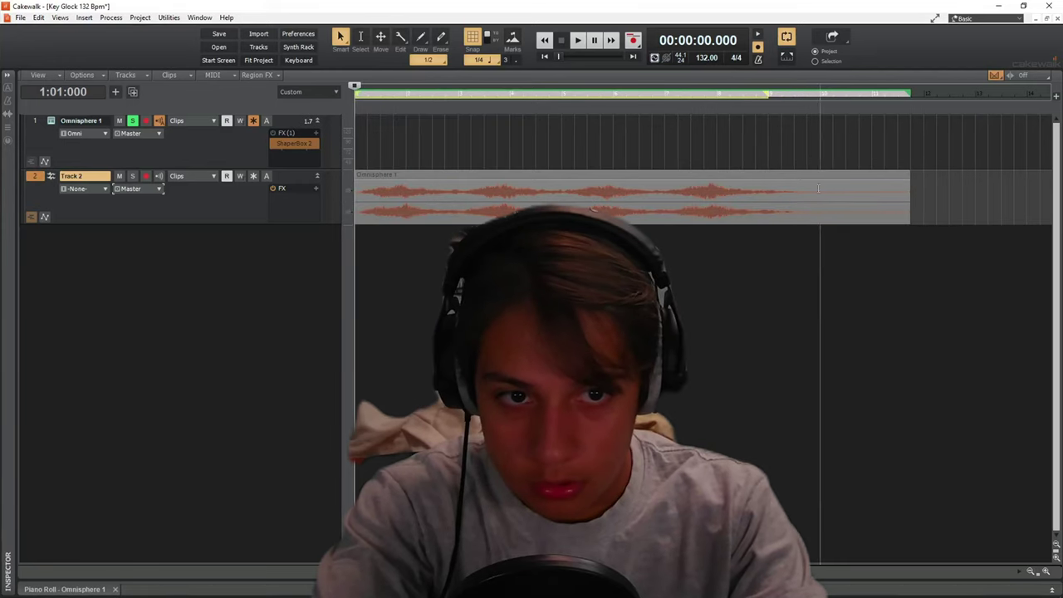
left_click(773, 195)
right_click(772, 191)
mouse_move(809, 194)
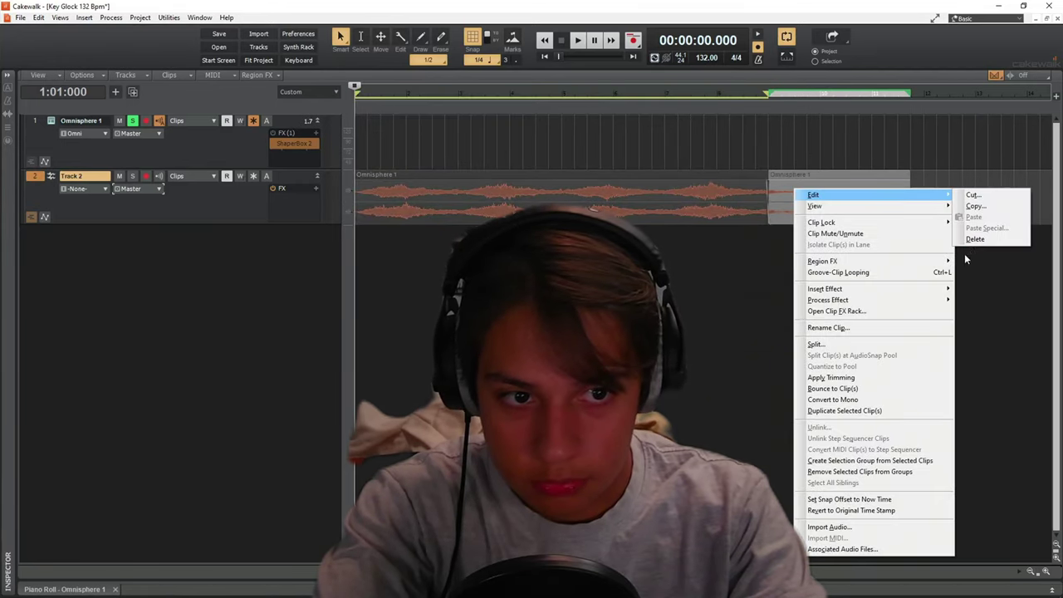
left_click(988, 239)
left_click(717, 264)
Reverse the audio clip on Track 2, solo the track and play it from the start
left_click(562, 214)
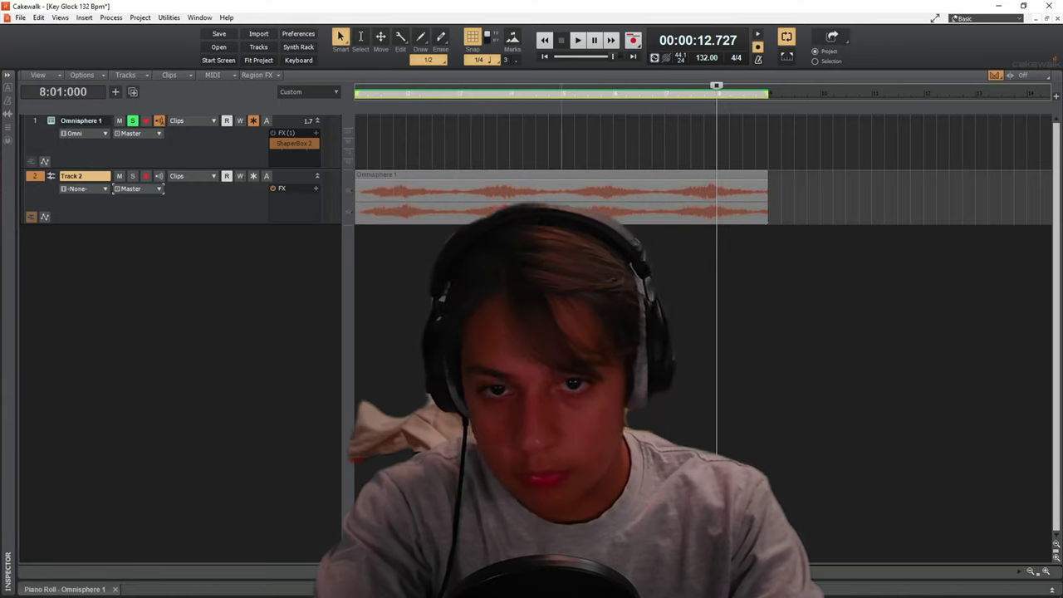
left_click(108, 20)
mouse_move(147, 31)
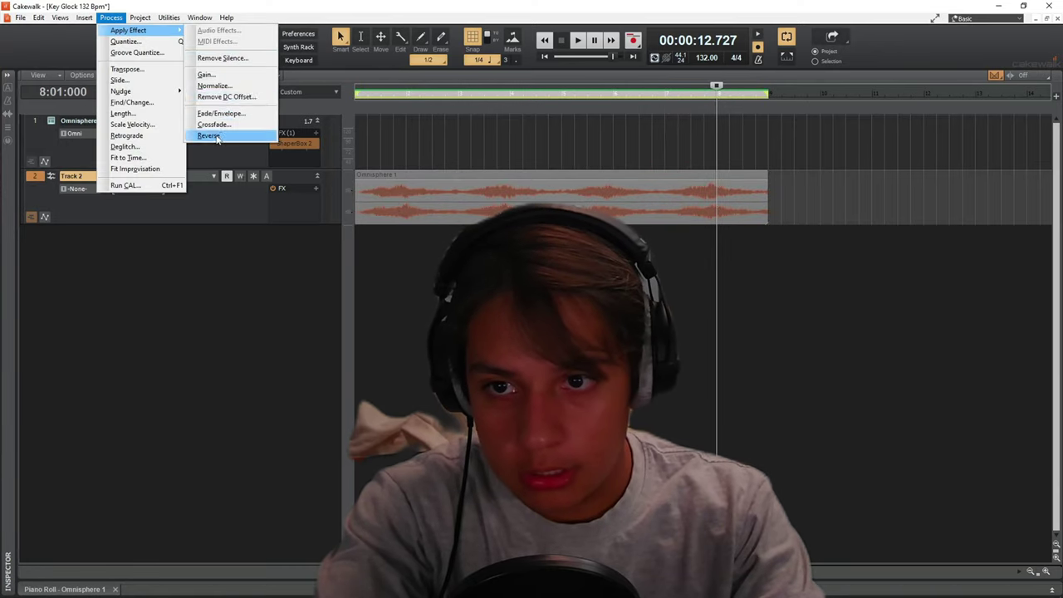
left_click(210, 136)
left_click(134, 175)
key("w")
key("space")
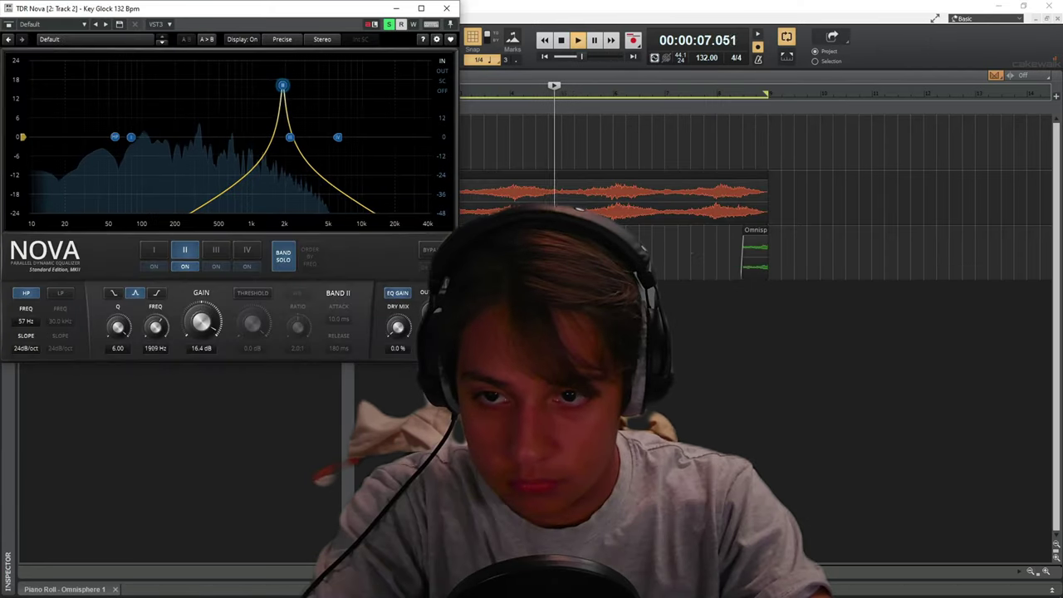
Set TDR Nova band II on Track 2 to 3.4 kHz with -3.8 dB gain and turn off its band solo
left_click_drag(280, 85, 310, 84)
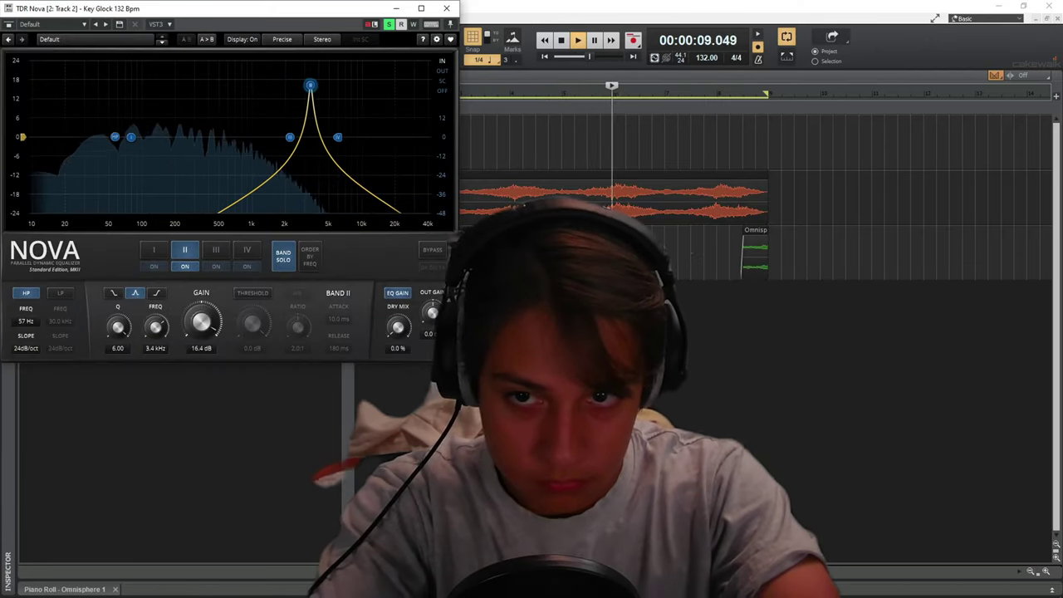
left_click_drag(210, 326, 210, 384)
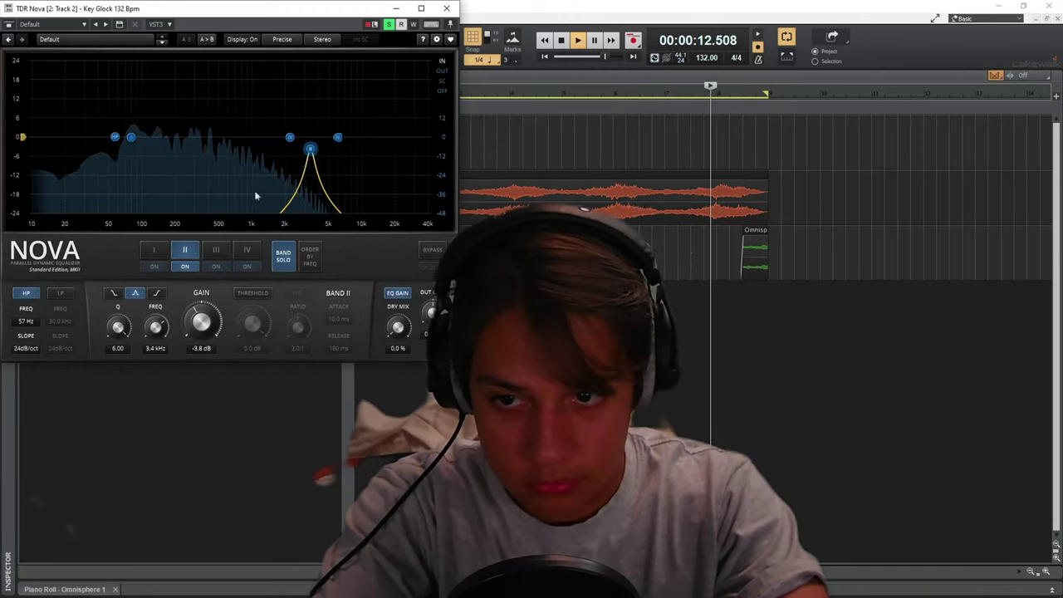
left_click(283, 256)
key("space")
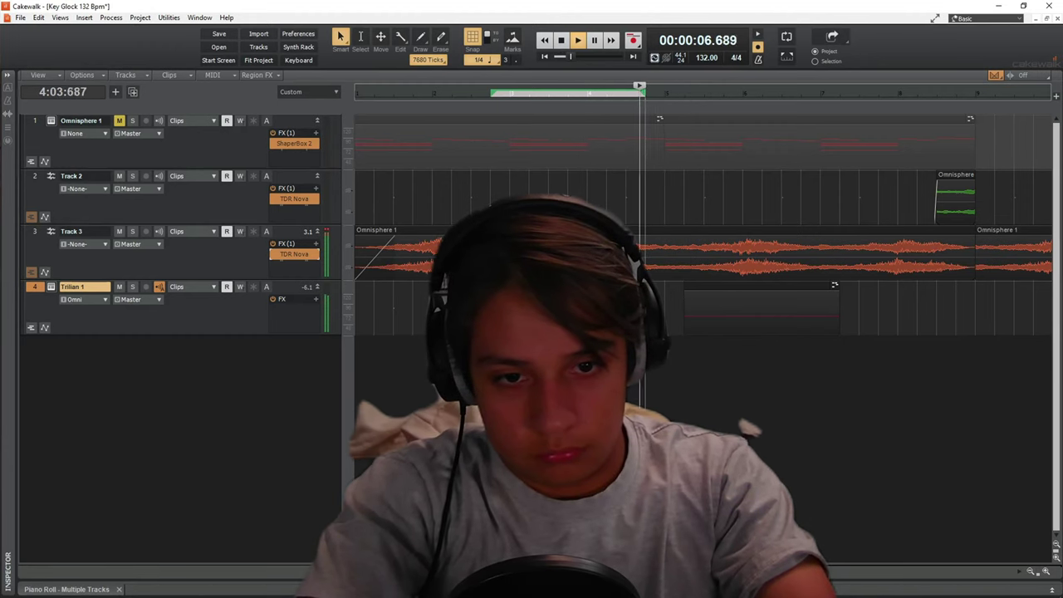
Move the second Trilian clip to start at bar 4 beat 4 and raise its note to F#4
left_click(711, 292)
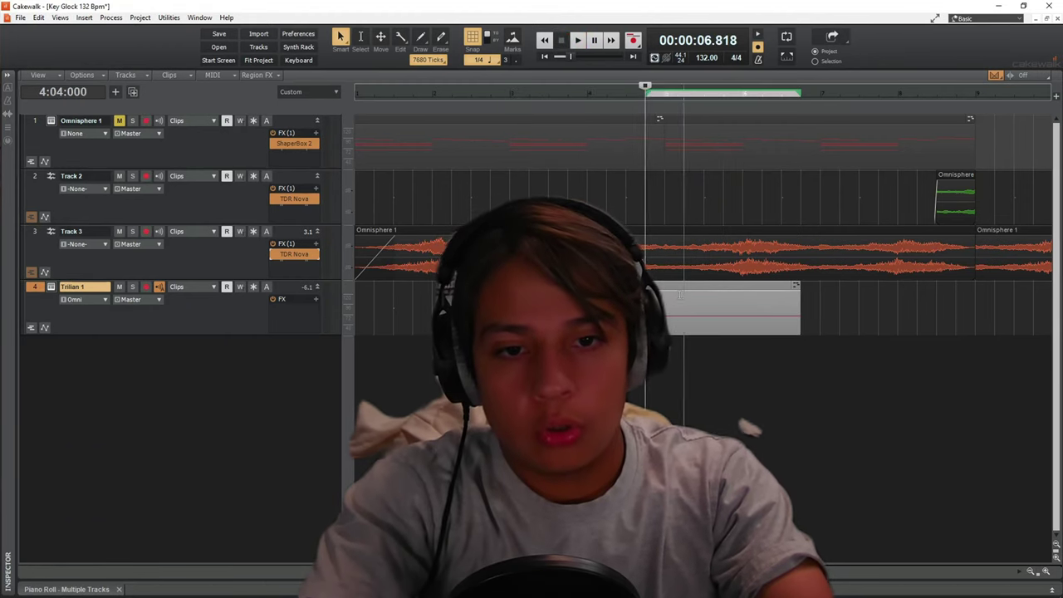
double_click(706, 291)
left_click_drag(594, 339, 594, 317)
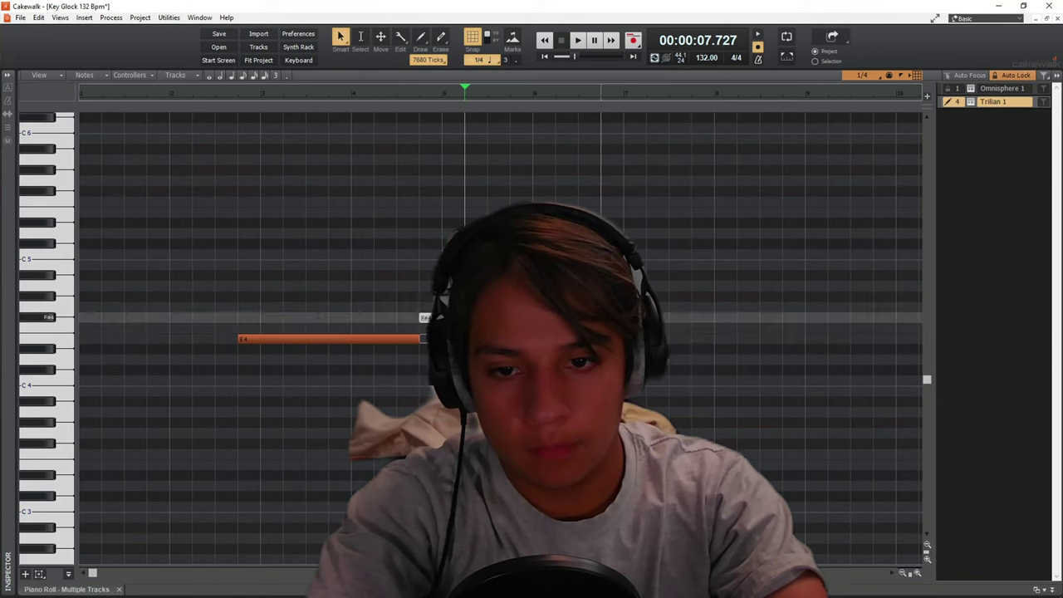
key("w")
left_click(249, 284)
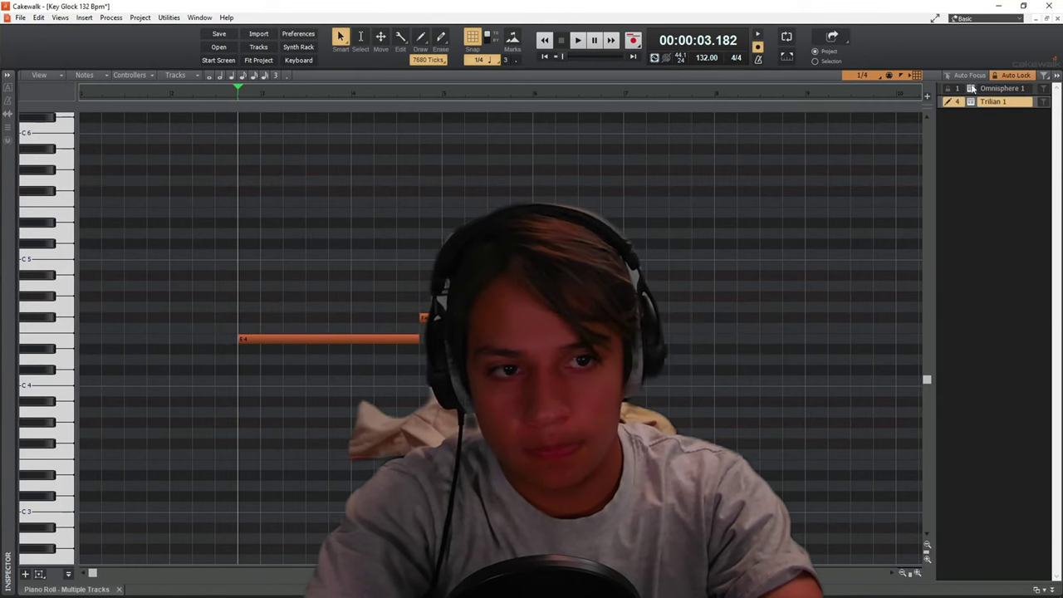
Show the Omnisphere 1 notes behind the Trilian 1 notes, play the passage and raise the second bass note to G#4
left_click(988, 89)
left_click(980, 103)
key("space")
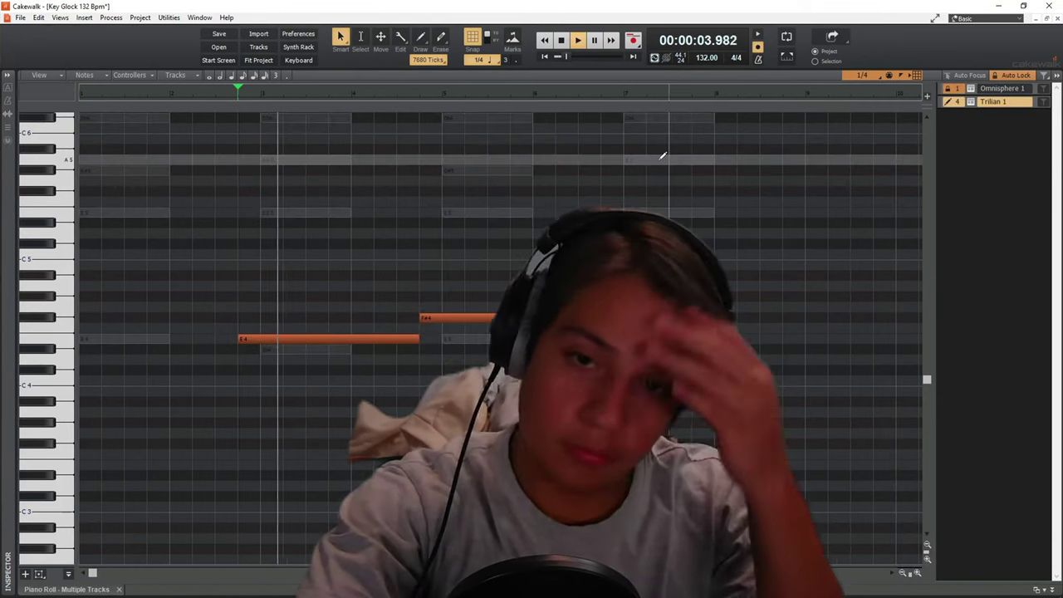
scroll(436, 273, "up", 3)
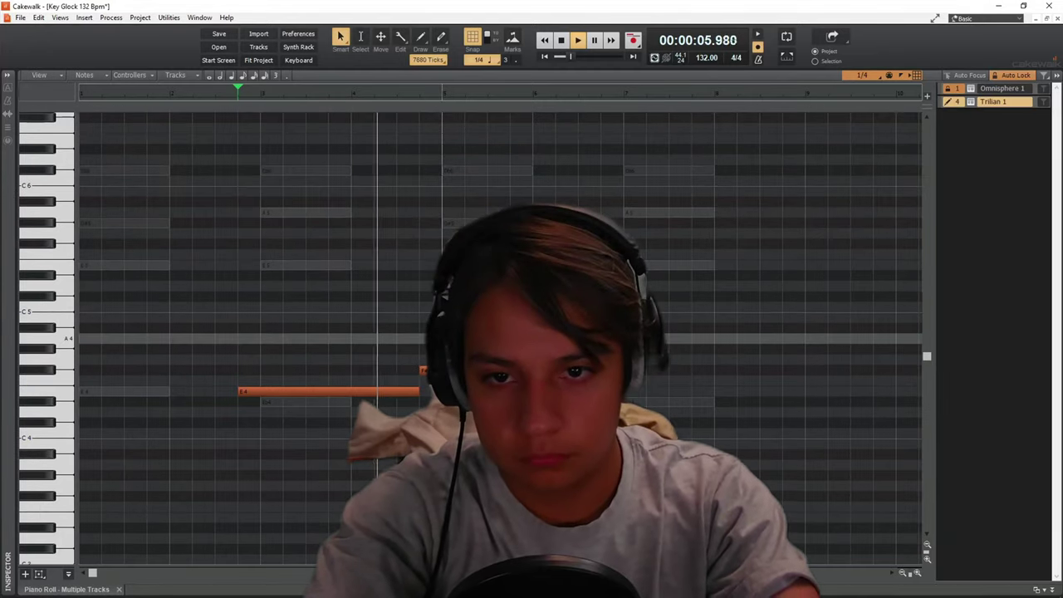
key("space")
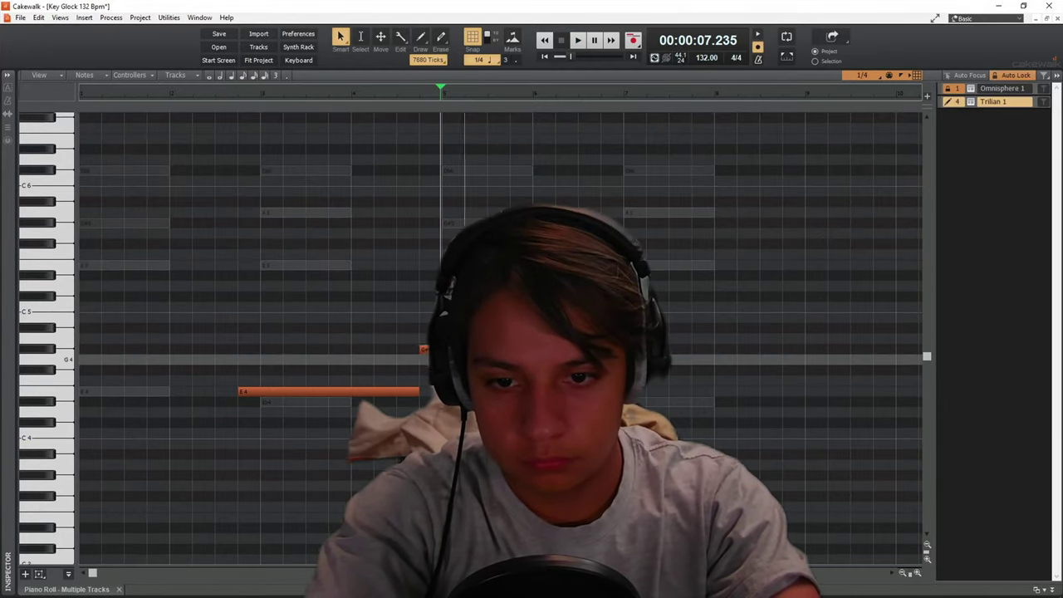
Play the bass line against the reversed loop and check the Trilian instrument's settings
right_click(247, 336)
key("space")
key("d")
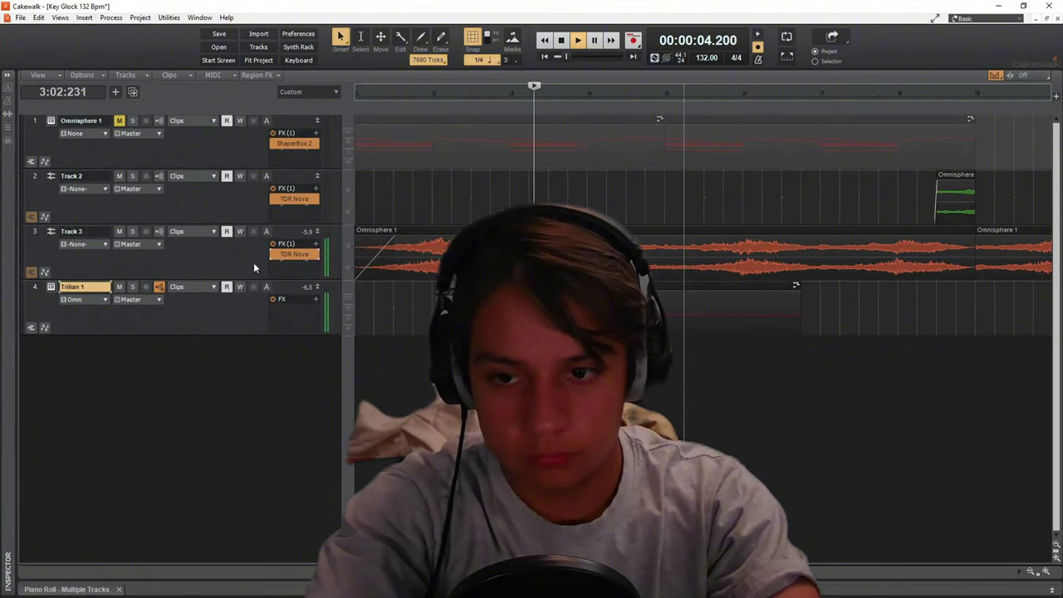
left_click(51, 286)
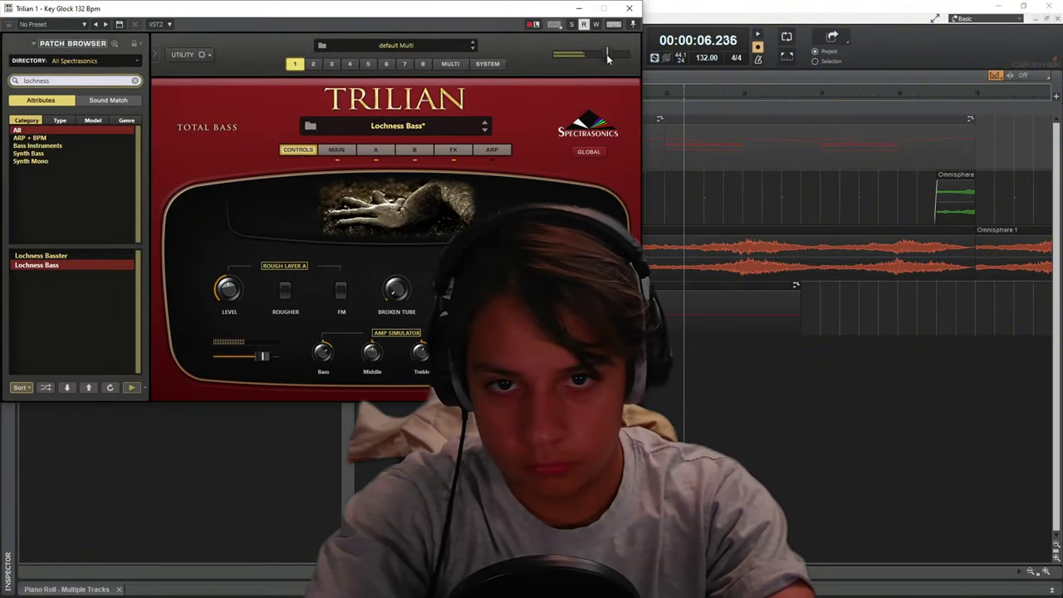
left_click(628, 8)
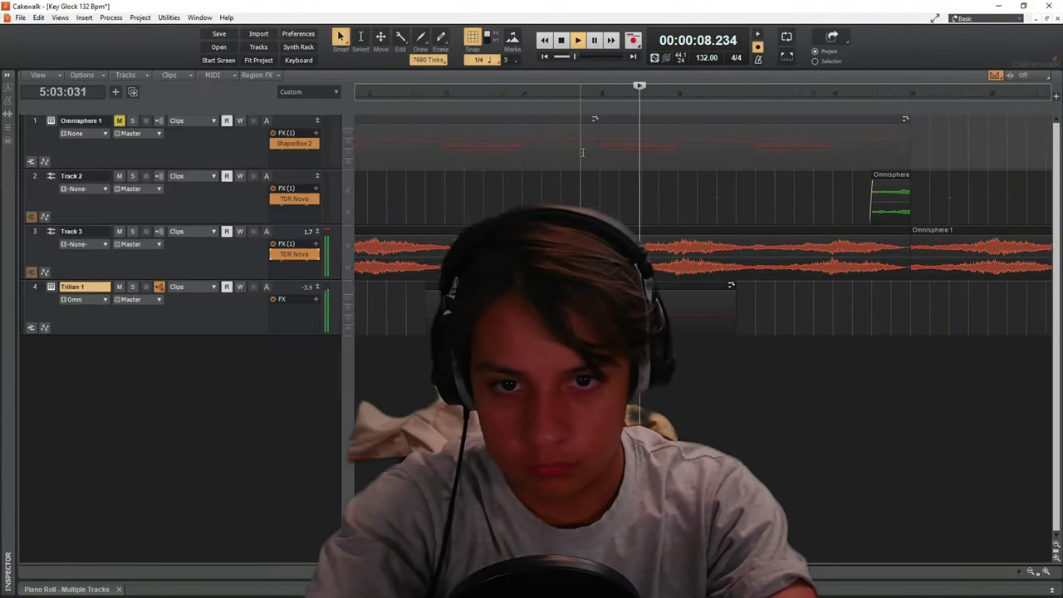
scroll(582, 152, "right", 3)
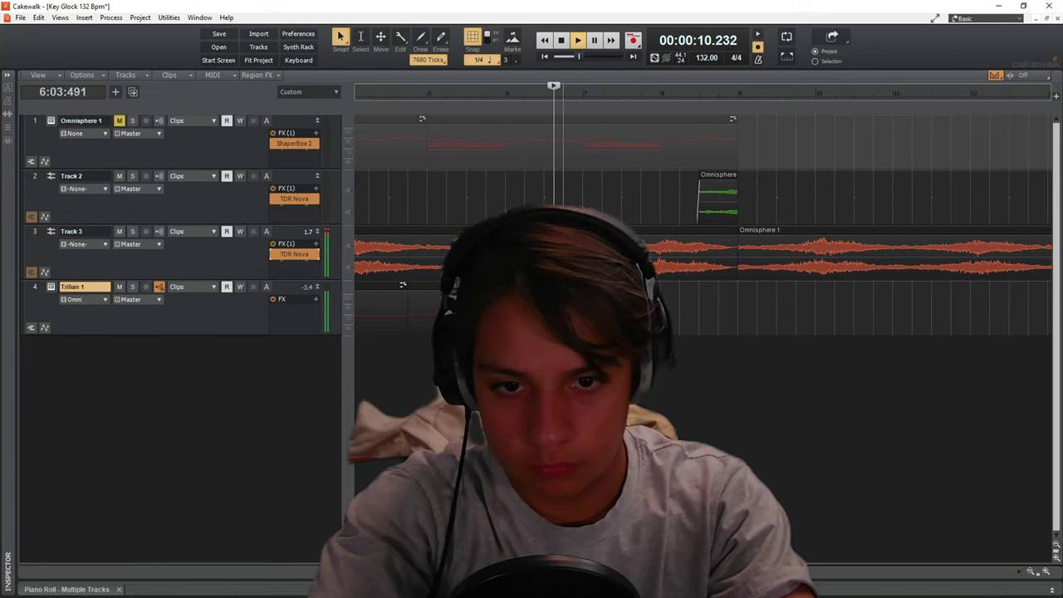
Reopen the Trilian clip's notes in the piano roll and show the Omnisphere 1 notes alongside them
double_click(402, 284)
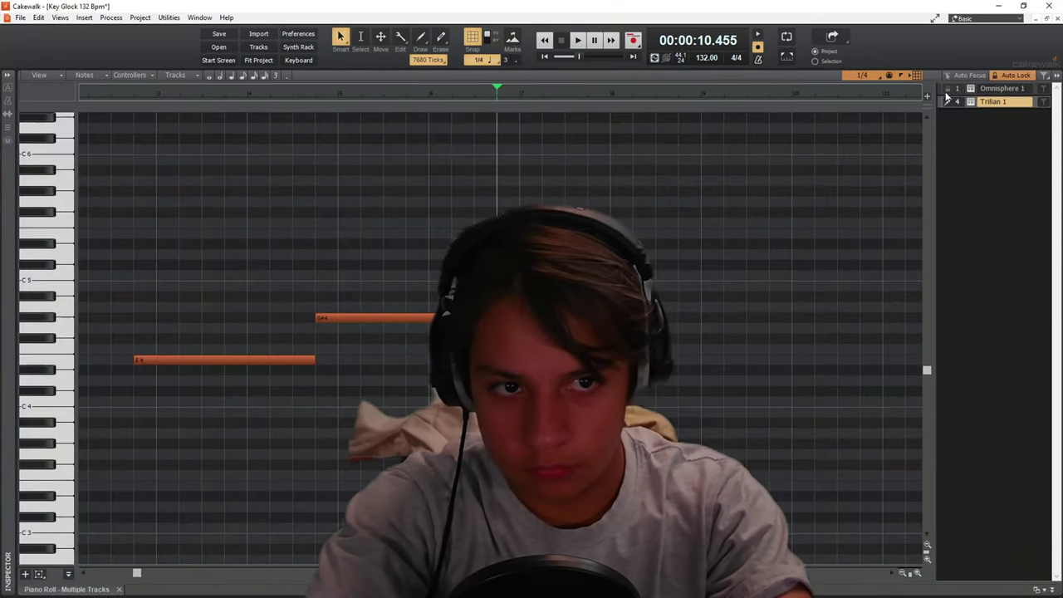
left_click(994, 88)
left_click(993, 101)
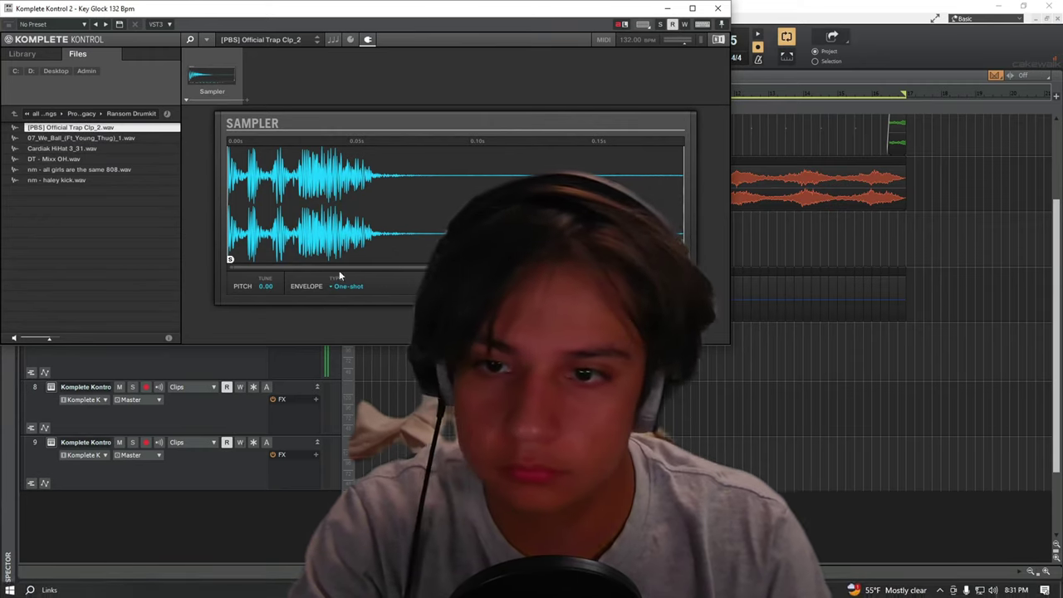
Set the clap sampler's envelope type to ADSR in Komplete Kontrol 2
left_click(352, 324)
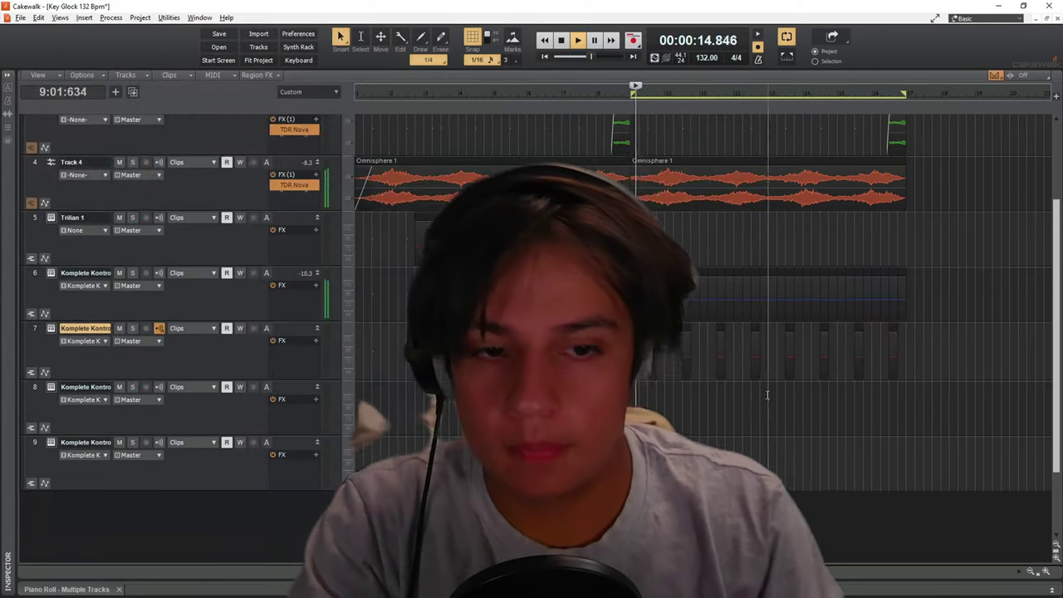
Open the Komplete Kontrol instrument on track 8 and browse its files to the sample folders on the D: drive
left_click(201, 414)
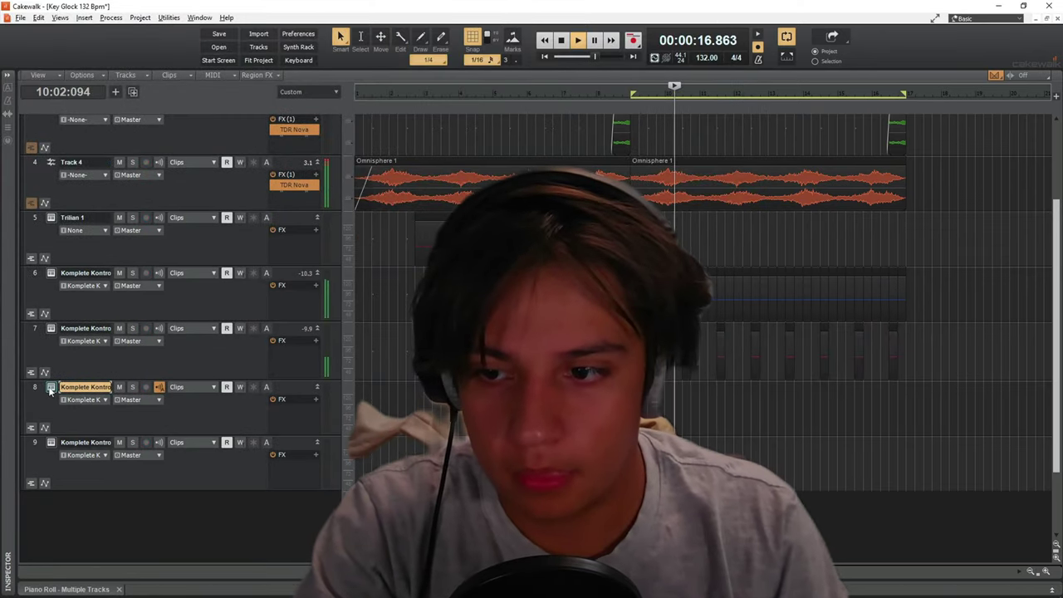
double_click(52, 387)
left_click(94, 55)
double_click(48, 130)
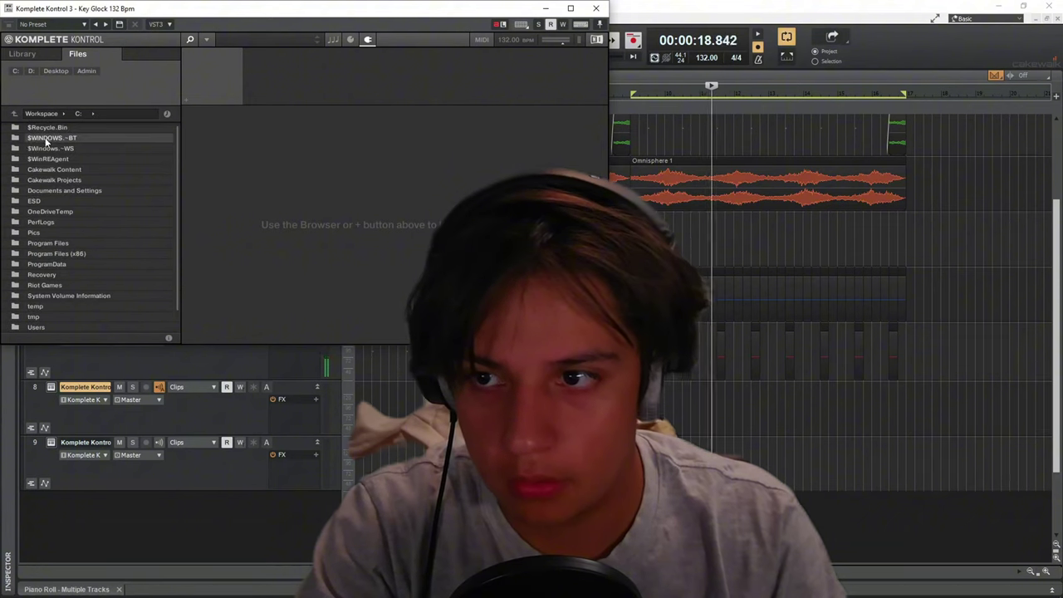
left_click(15, 115)
double_click(33, 139)
double_click(53, 182)
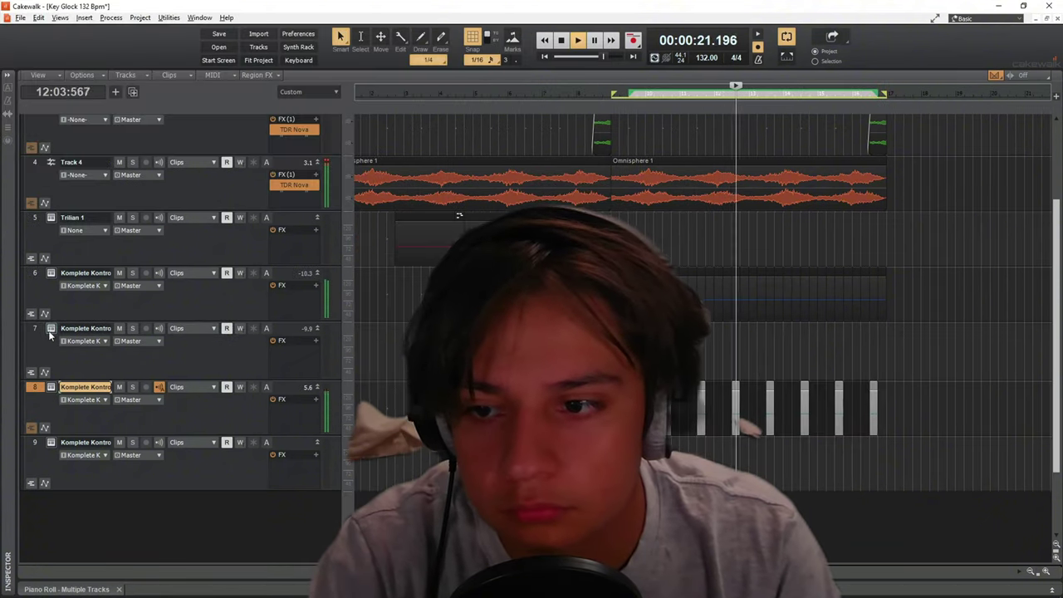
Load "nm - haley kick.wav" from the Ransom Drumkit folder into the Komplete Kontrol sampler on track 7
left_click(50, 330)
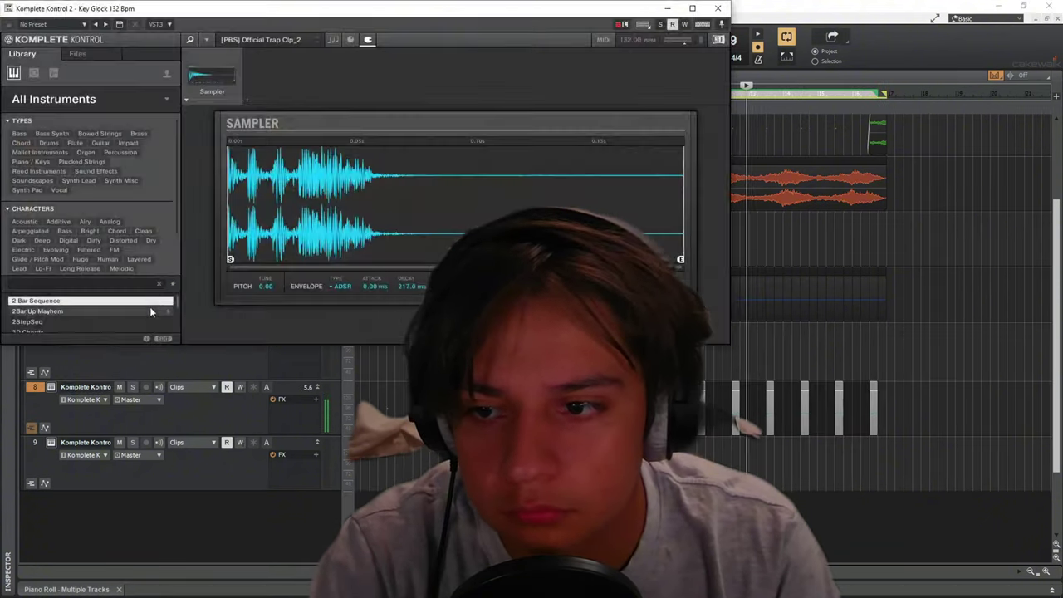
left_click(83, 51)
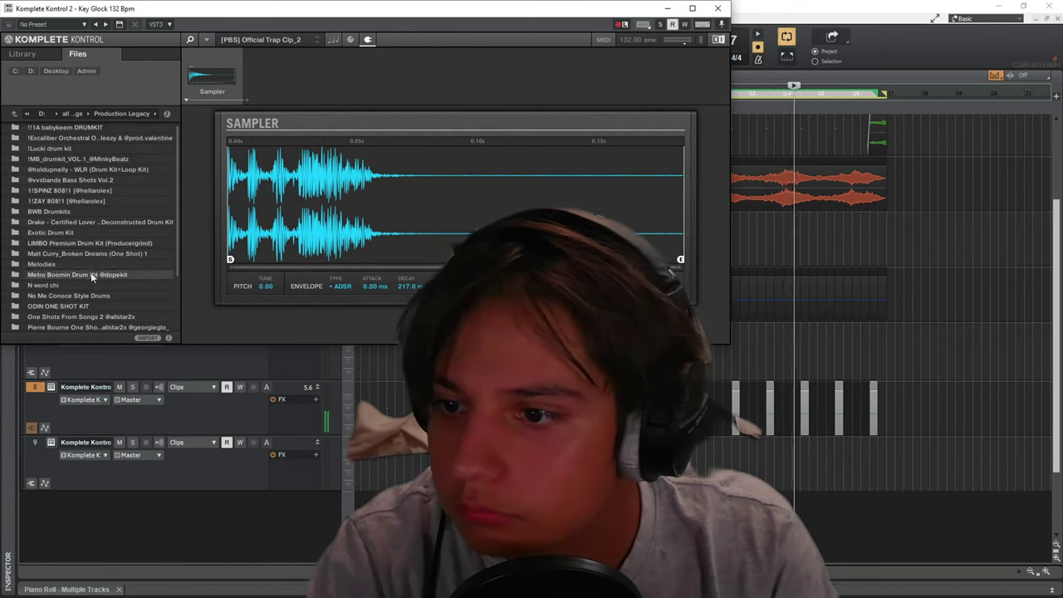
scroll(91, 272, "down", 2)
left_click(91, 297)
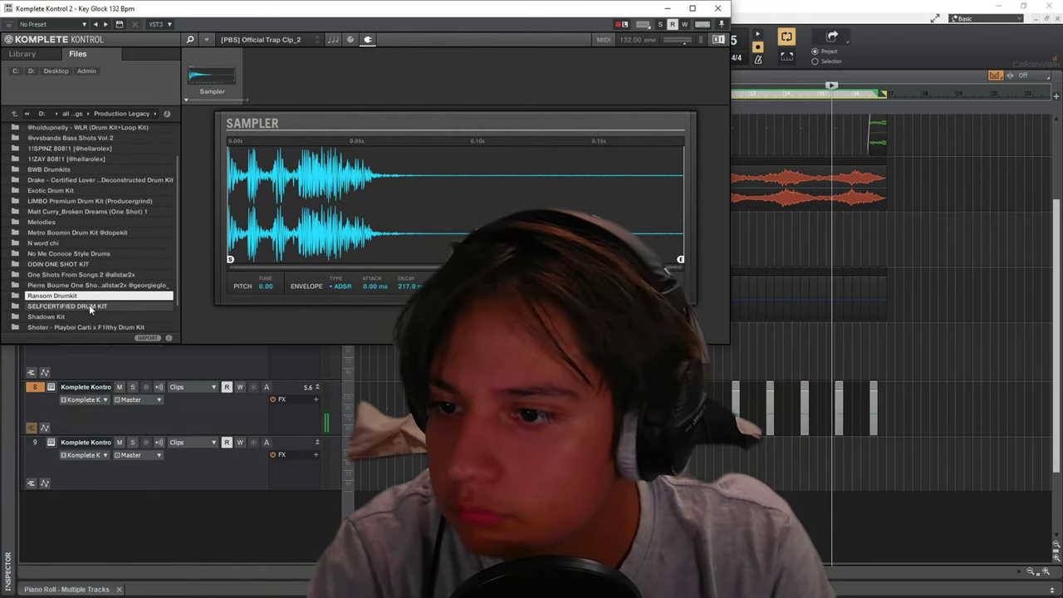
double_click(73, 295)
left_click(84, 178)
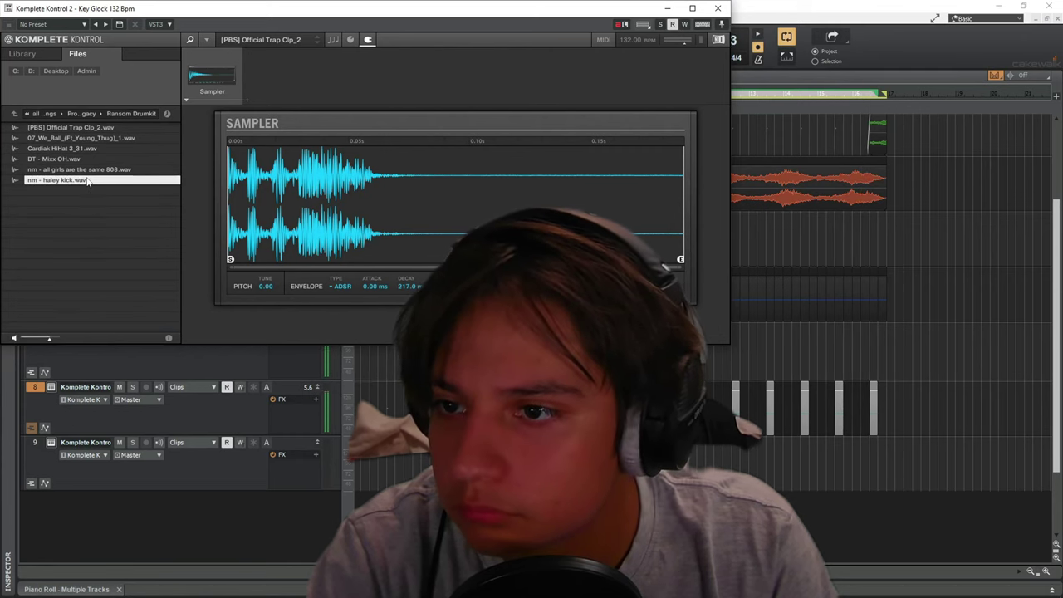
double_click(88, 180)
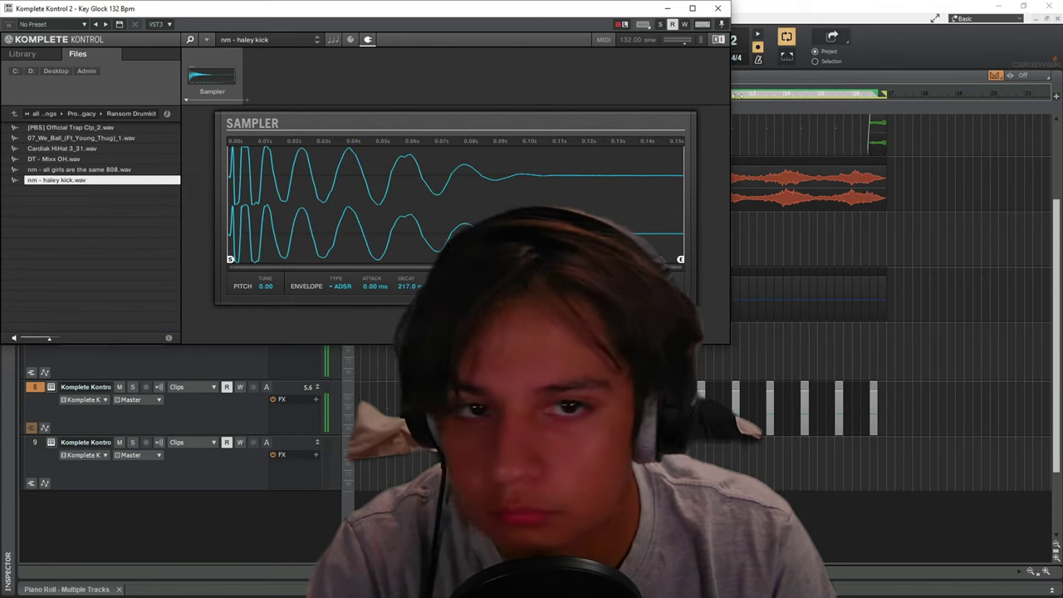
left_click(718, 8)
Play the loop from its start and lower Track 4's volume to about -7 dB in the console
key("w")
key("shift+d")
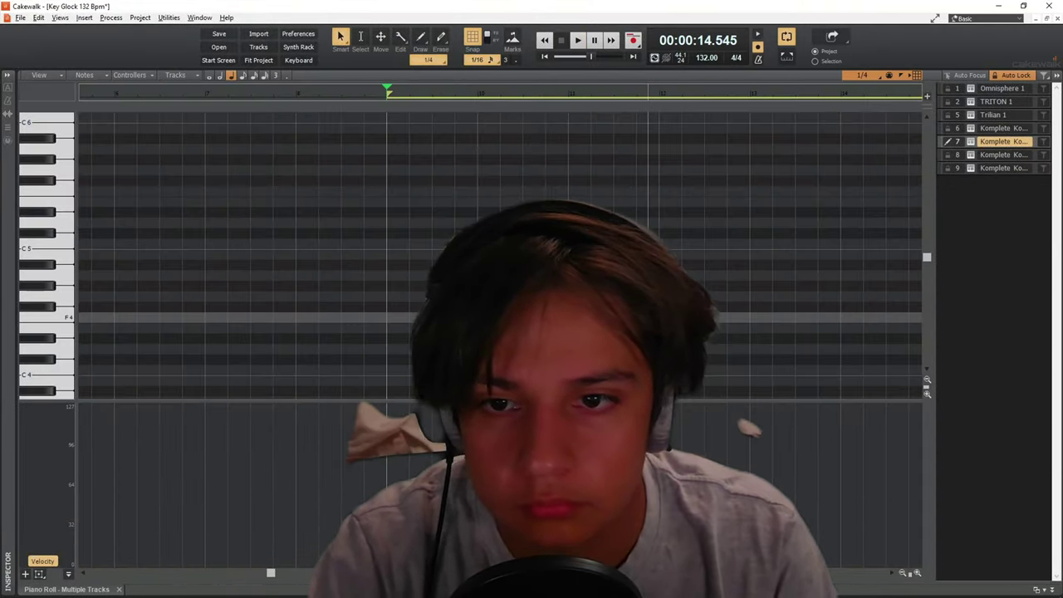
key("alt+2")
key("shift+d")
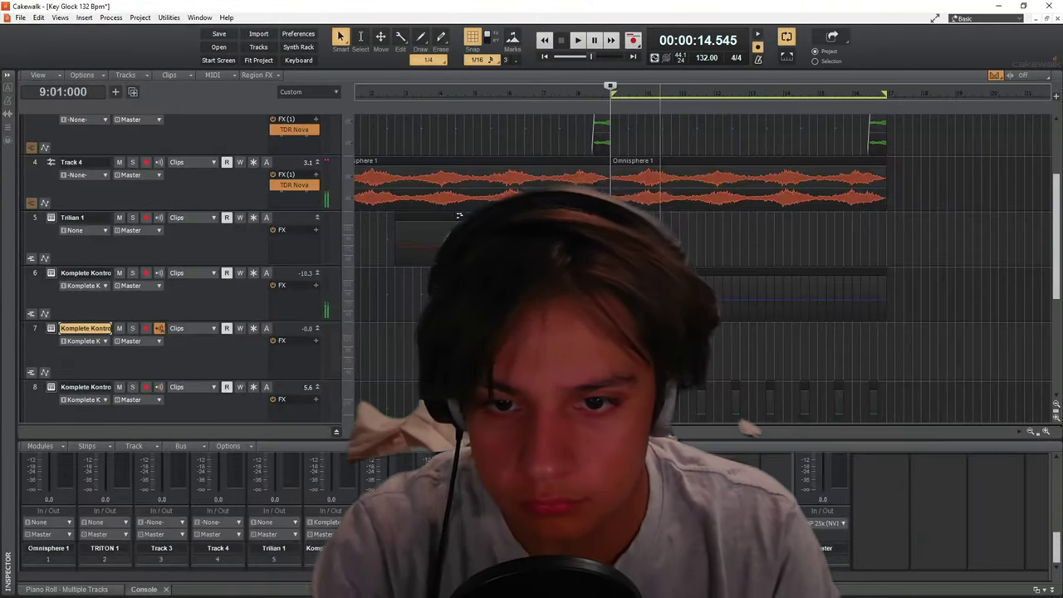
key("shift+d")
key("space")
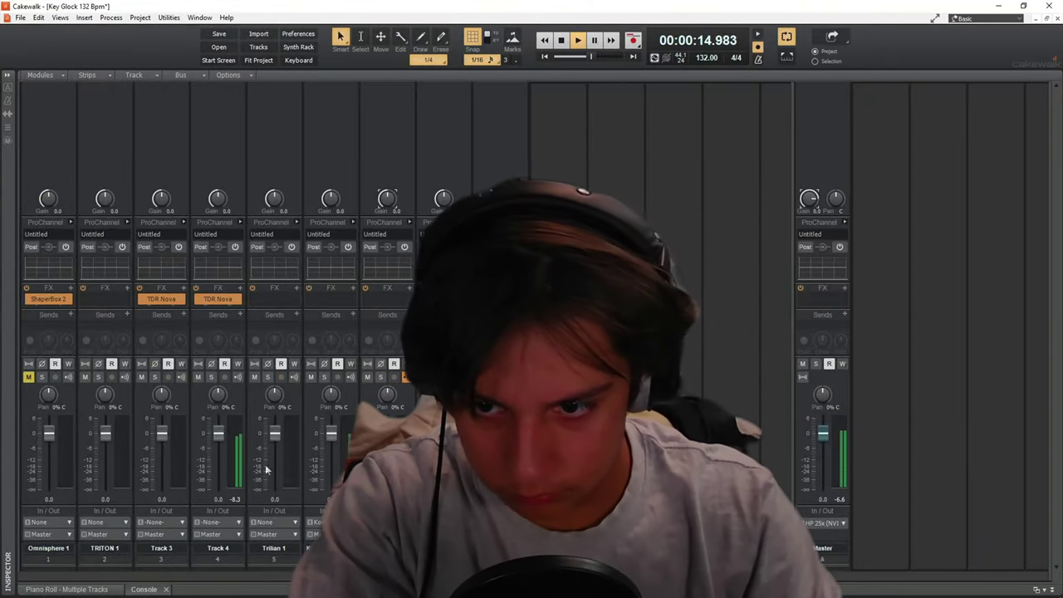
double_click(217, 440)
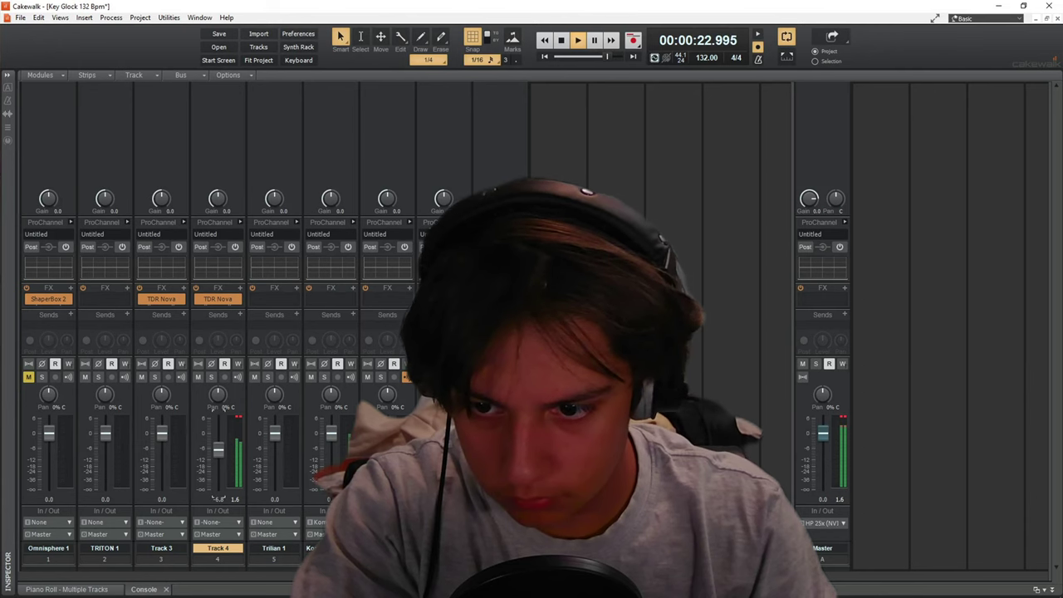
Draw C5 kick notes on track 7 at beats 1, 2.5 and 4 of bar 9 and beat 2 of bar 10
key("d")
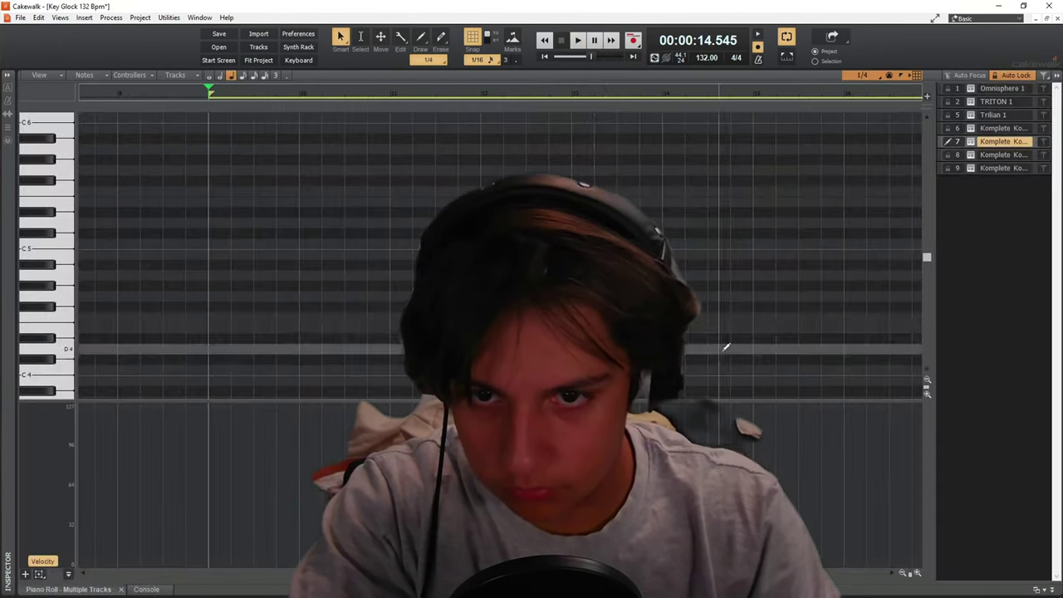
left_click(242, 244)
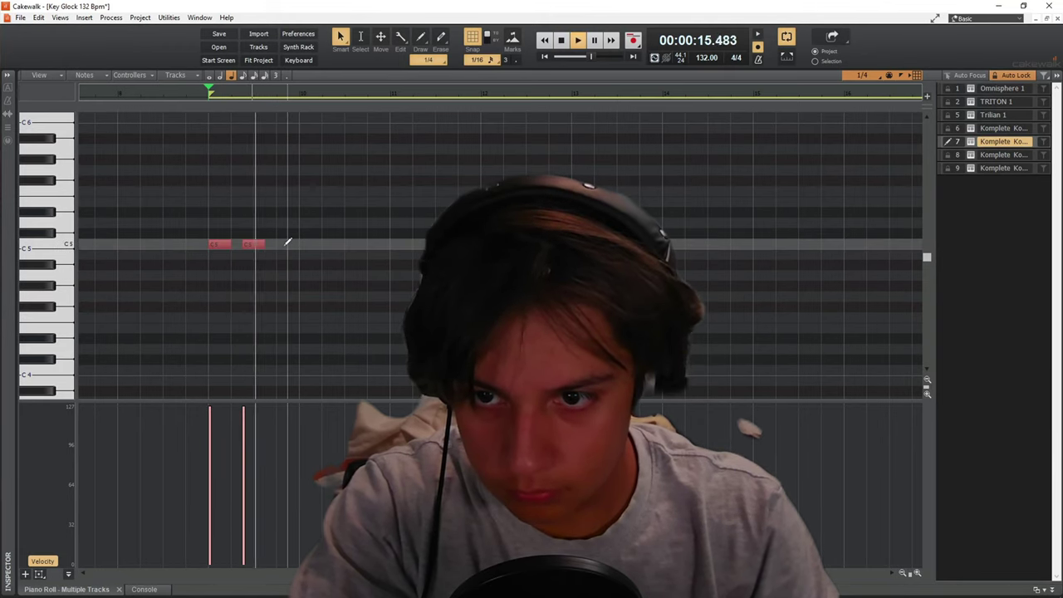
left_click(323, 243)
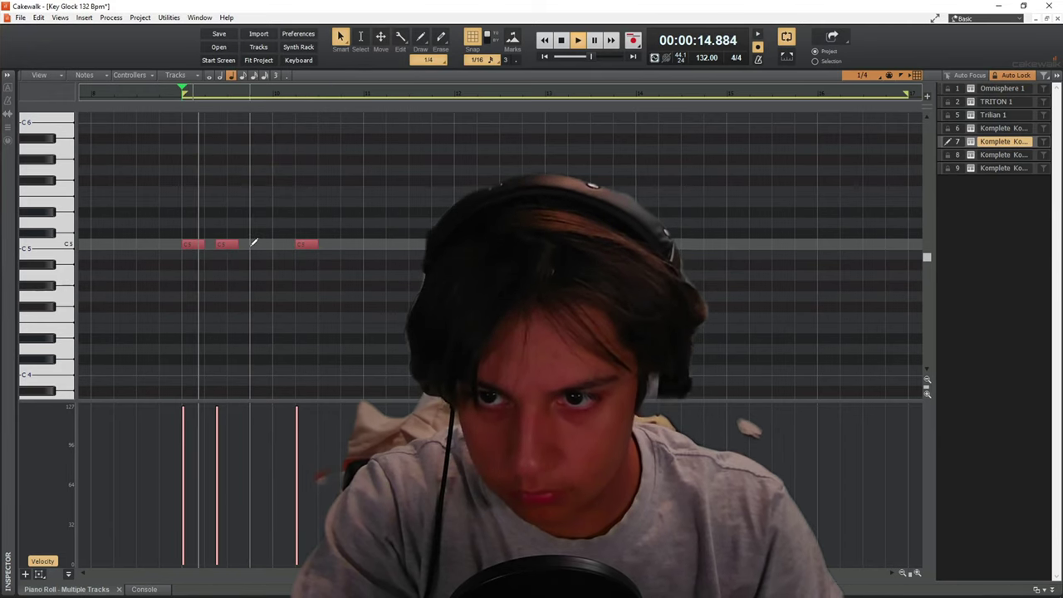
left_click(250, 243)
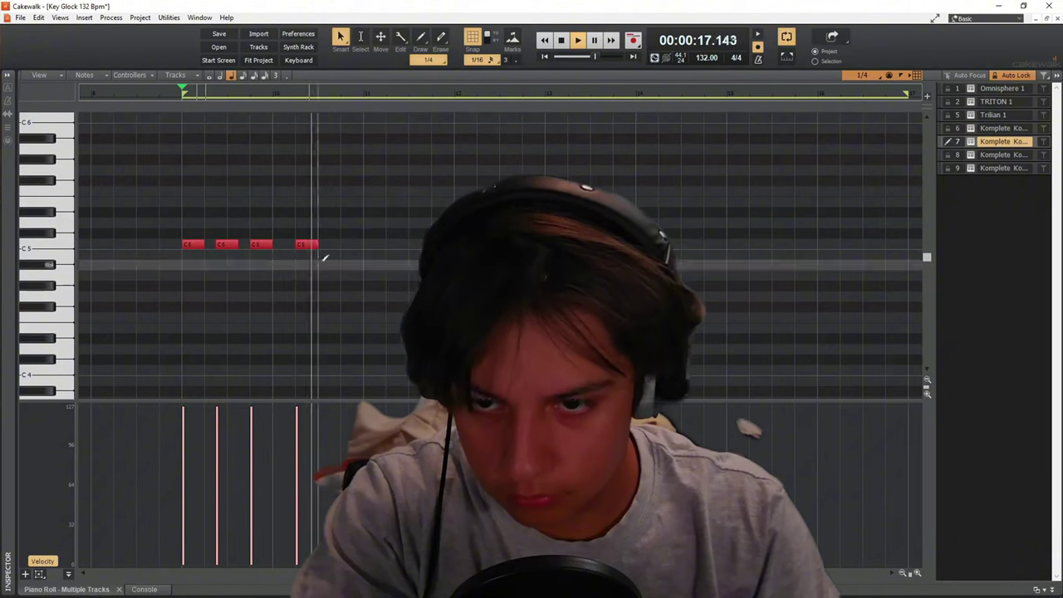
Duplicate the C5 kick pattern further along the loop, adjust the copy's position and duplicate the extended pattern
left_click_drag(327, 268, 174, 203)
key("ctrl+d")
key("space")
left_click_drag(323, 244, 367, 243)
left_click(363, 226)
left_click_drag(513, 278, 170, 172)
key("ctrl+d")
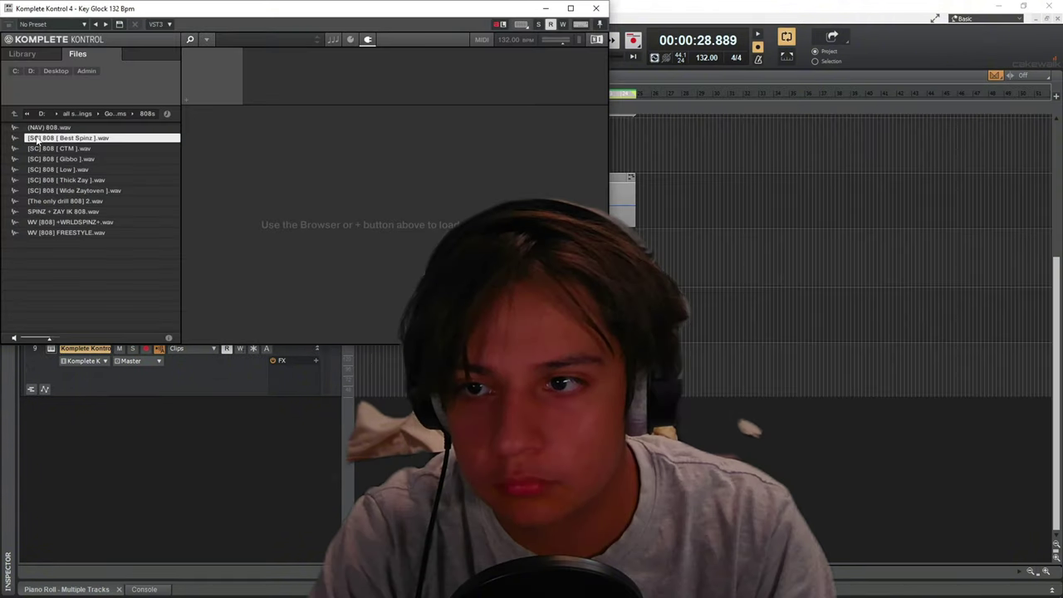
Load "[SC] 808 [ Best Spinz ].wav" into the track 9 sampler and set its envelope type to ADSR
double_click(35, 138)
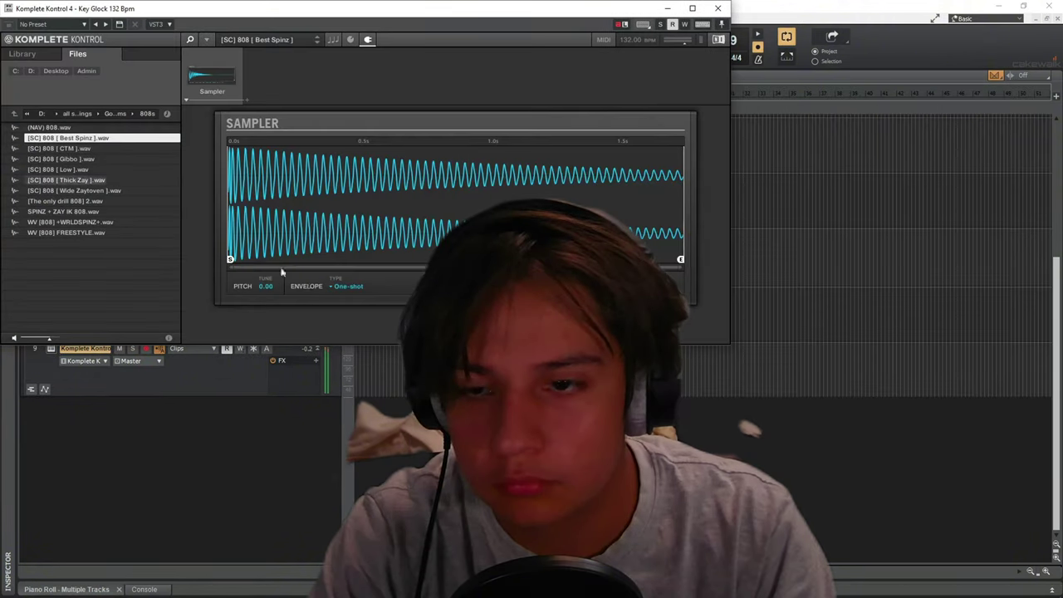
left_click(342, 287)
left_click(352, 324)
left_click(717, 8)
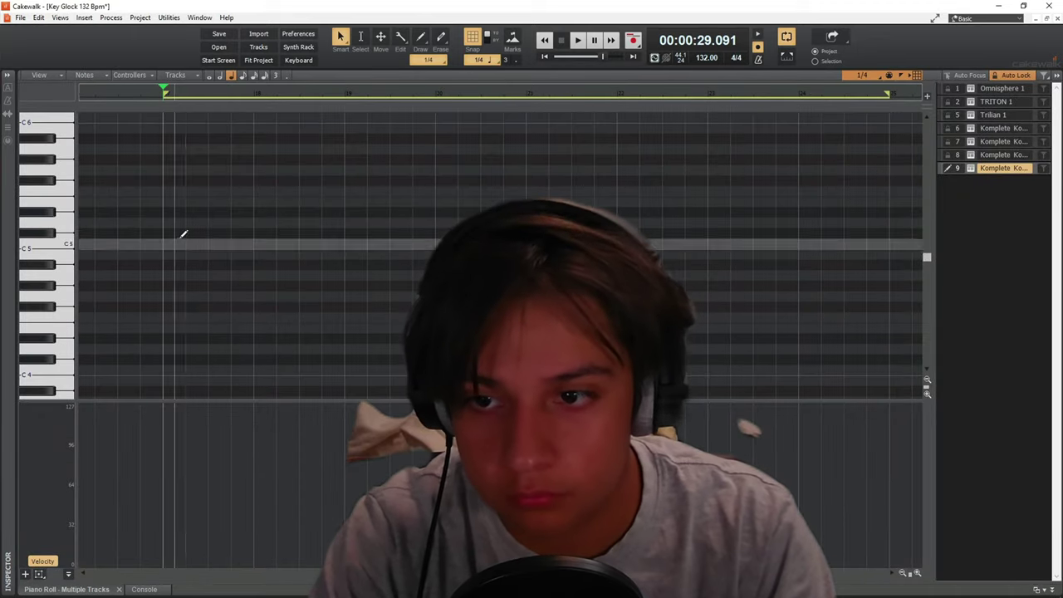
Draw E5 808 notes on track 9 at the start of bar 17 and beat 2 of bar 18, lowering both velocities to about 108
mouse_move(184, 234)
left_mouse_down()
mouse_move(172, 207)
mouse_move(210, 203)
mouse_move(198, 202)
left_mouse_up()
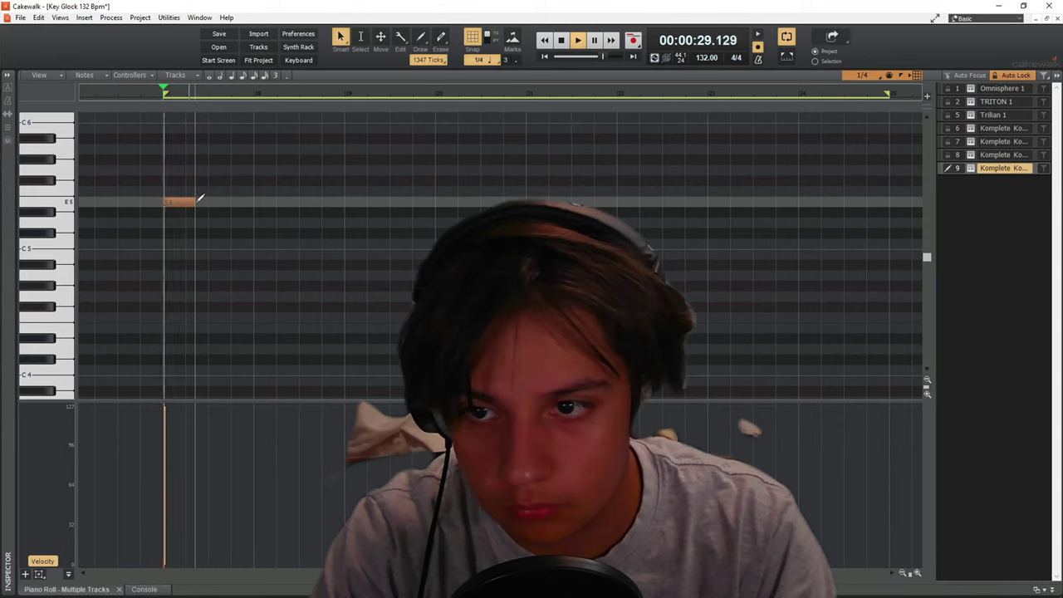
left_click(280, 201)
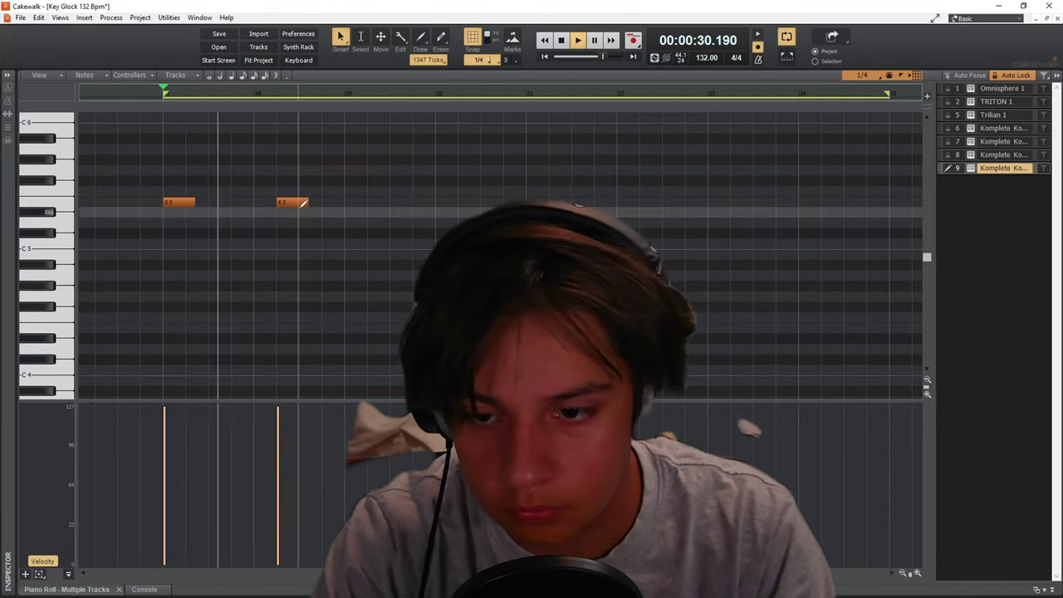
key("ctrl+a")
left_click_drag(278, 407, 278, 430)
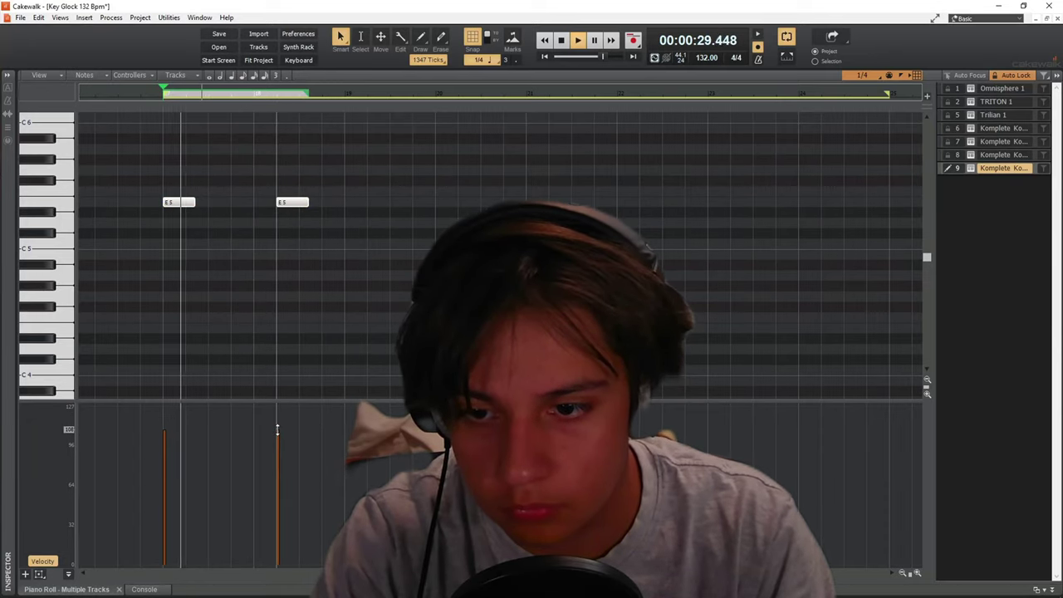
left_click(254, 361)
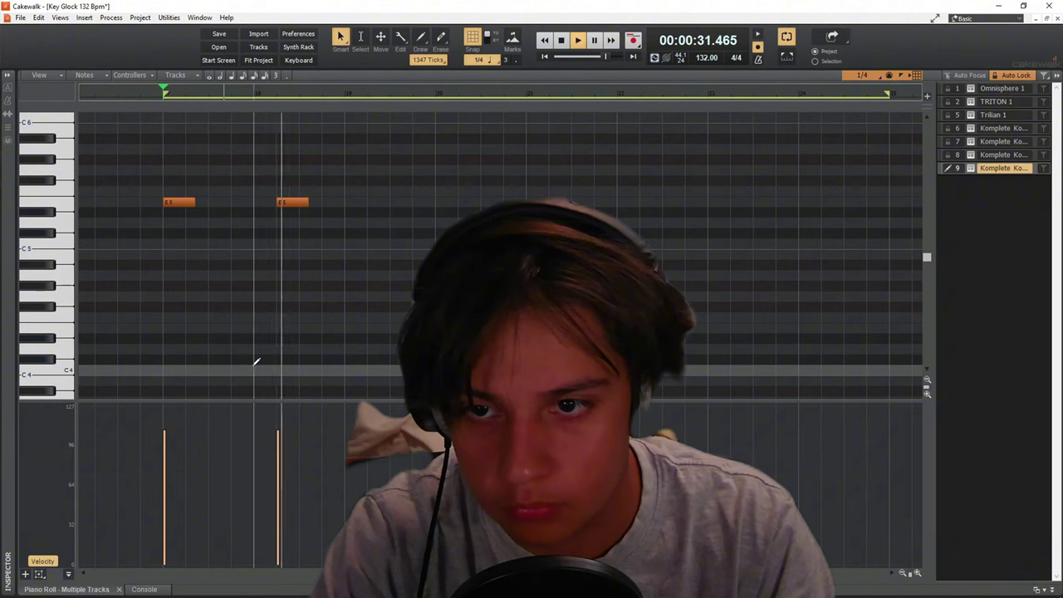
Duplicate the two E5 808 notes and shift the copy to start at bar 19
key("ctrl+a")
key("ctrl+d")
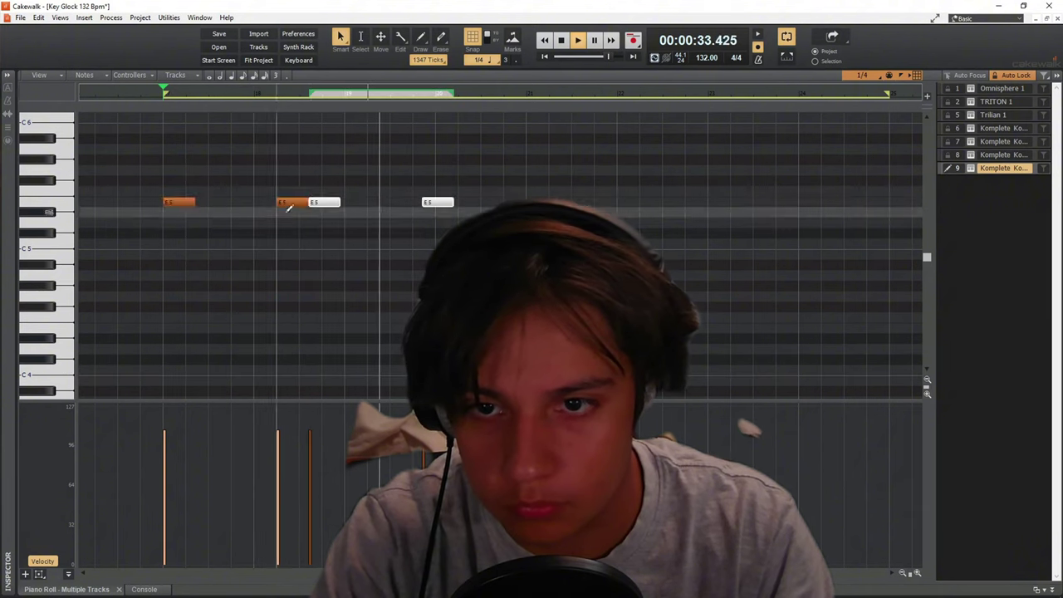
key("space")
left_click_drag(324, 205, 360, 206)
left_click(349, 183)
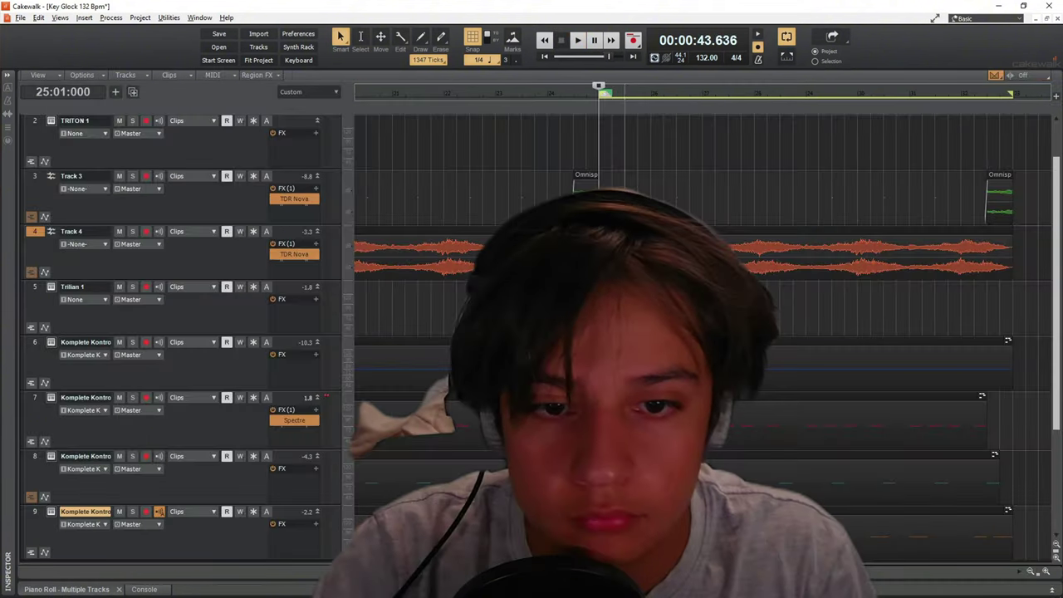
Split Track 4's Omnisphere audio clip into one-beat slices across bars 27 to 32
left_click(729, 277, "alt")
left_click(754, 277, "alt")
left_click(741, 276, "alt")
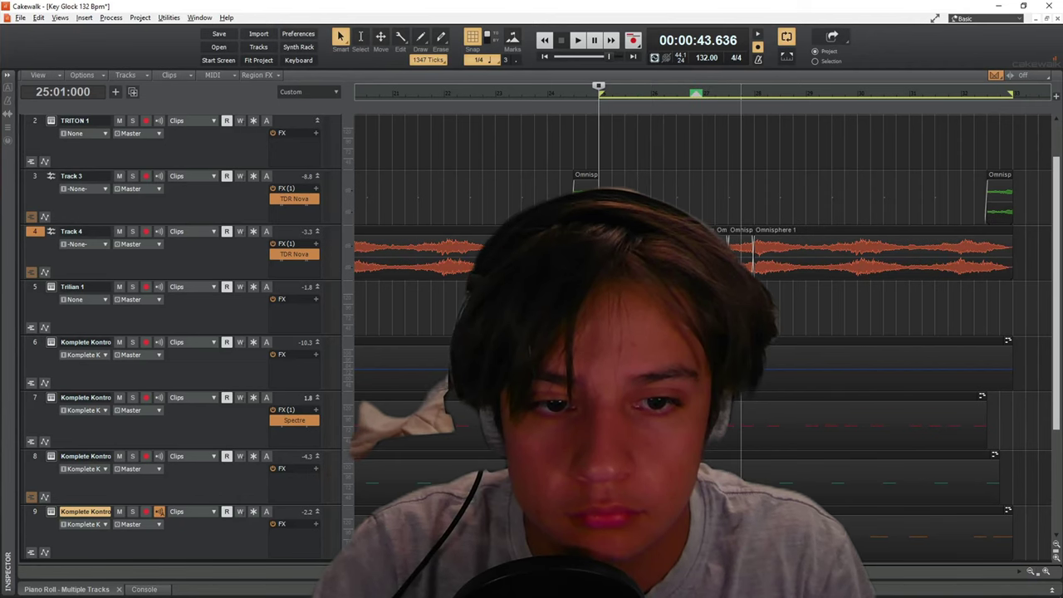
left_click(779, 278, "alt")
left_click(818, 278, "alt")
left_click(844, 279, "alt")
left_click(908, 278, "alt")
left_click(973, 277, "alt")
left_click(986, 276, "alt")
left_click(999, 276, "alt")
left_click(948, 277, "alt")
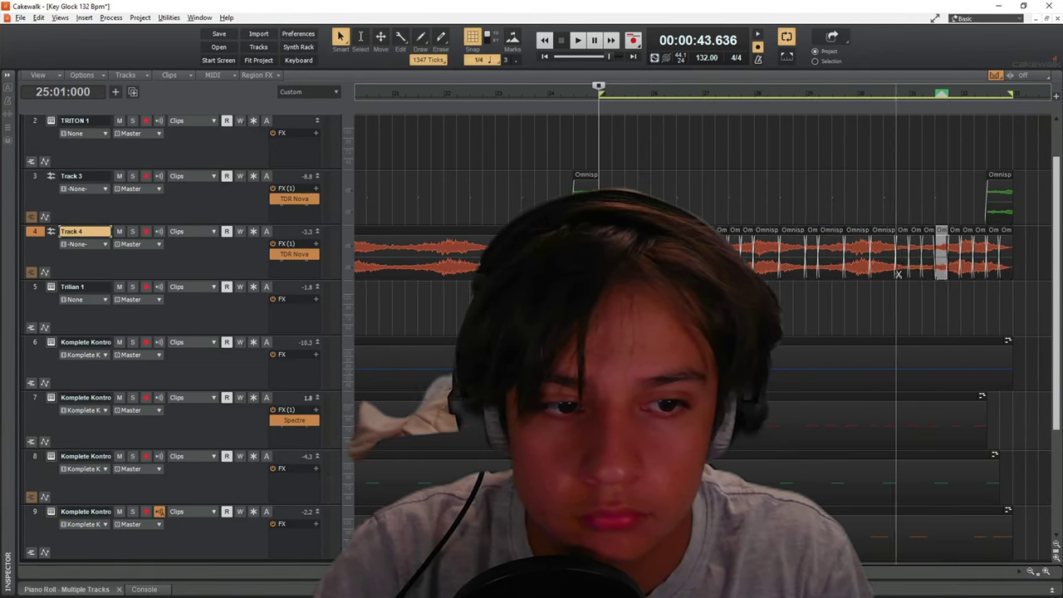
left_click(883, 277, "alt")
left_click(857, 278, "alt")
left_click(831, 278, "alt")
left_click_drag(813, 279, 761, 277)
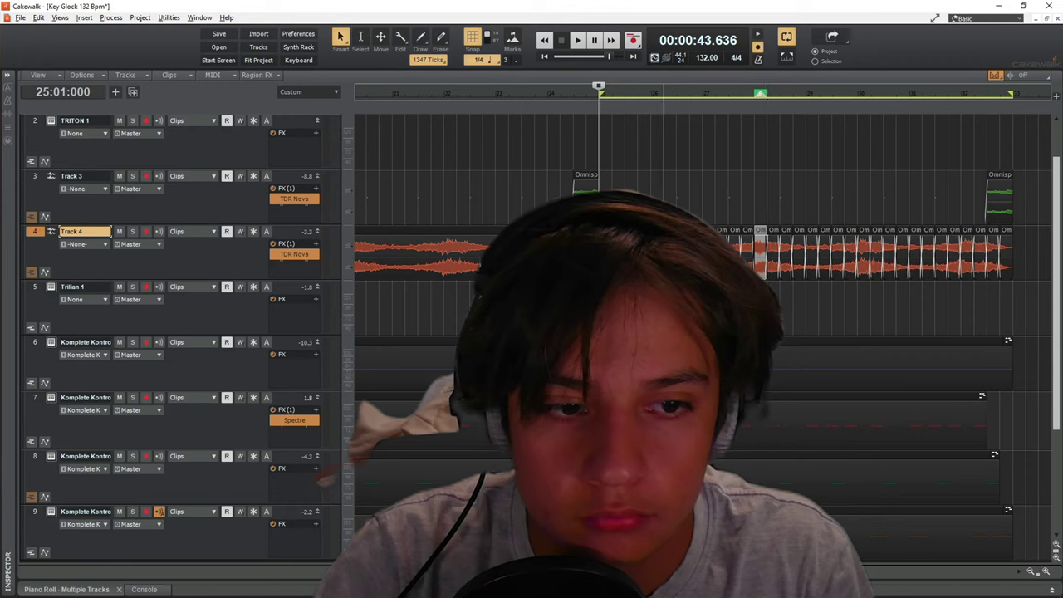
Try moving several one-beat slices from Track 4 onto Track 3 and shifting a remaining Track 4 slice one beat earlier
scroll(663, 249, "up", 1)
left_click_drag(586, 249, 595, 200)
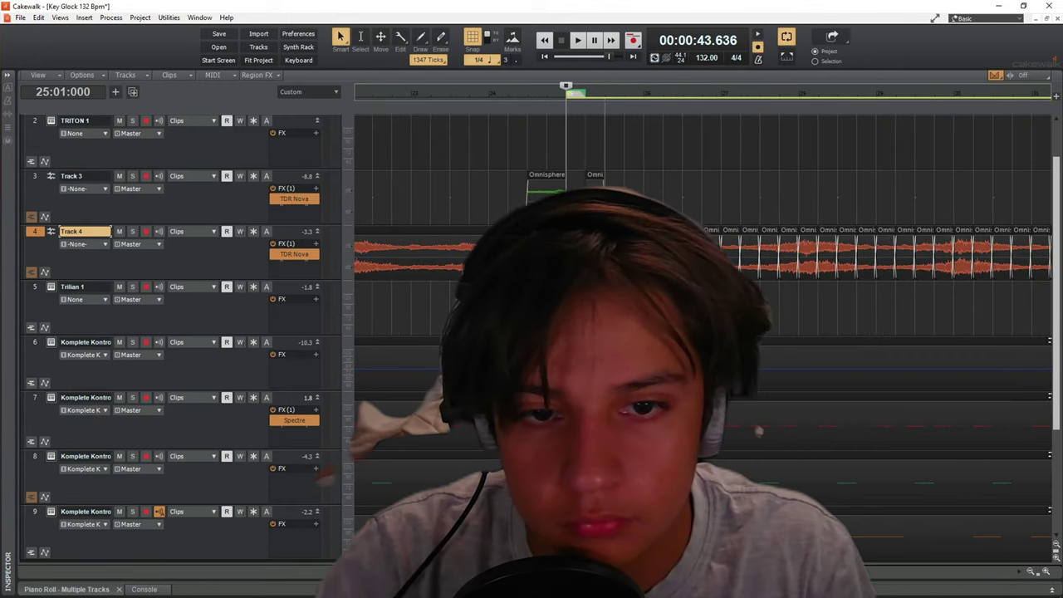
left_click_drag(673, 249, 672, 200)
left_click_drag(634, 249, 615, 199)
left_click_drag(654, 231, 634, 232)
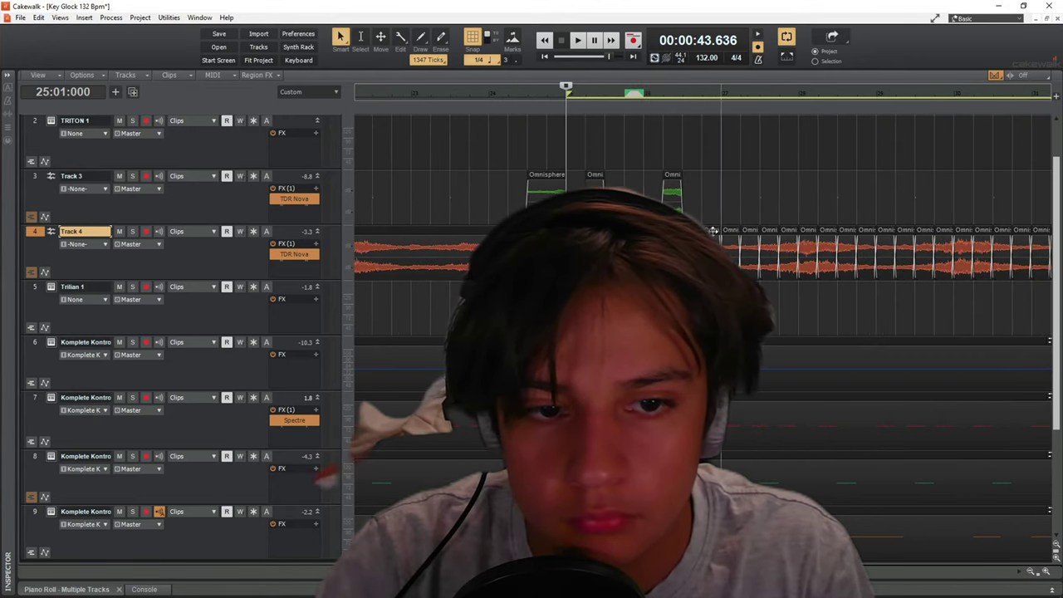
scroll(700, 241, "down", 2)
left_click(777, 204)
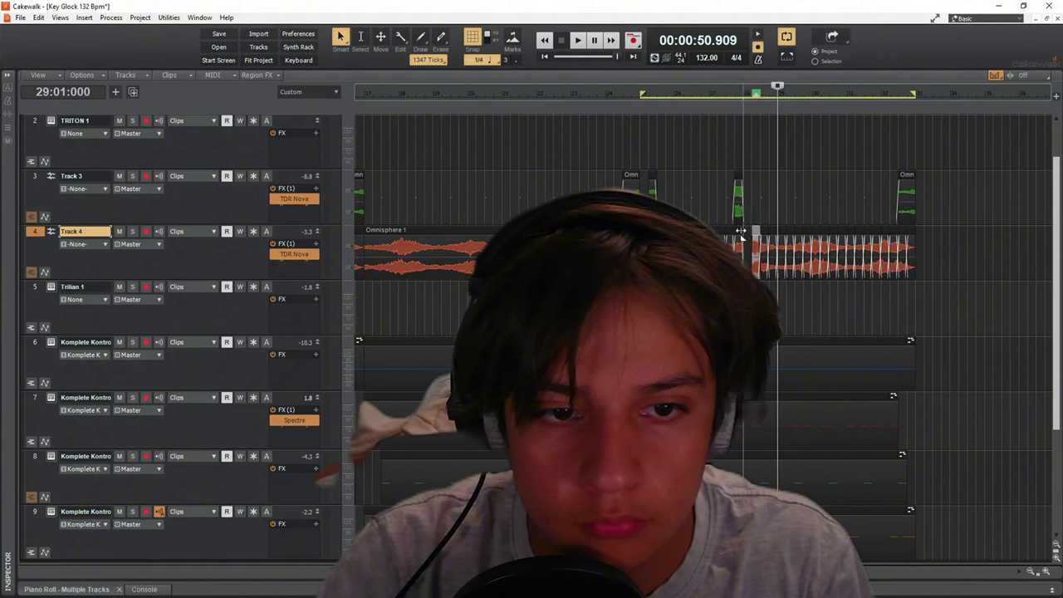
left_click_drag(739, 177, 745, 215)
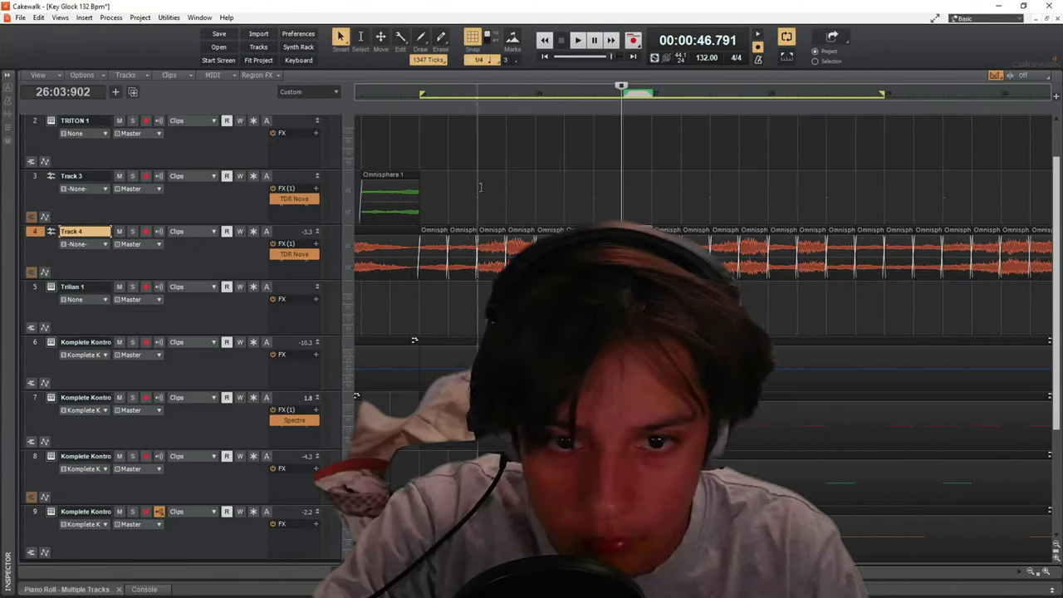
Audition the sliced section and reverse the Track 4 slice on beat 4 of bar 28
left_click(572, 205)
key("space")
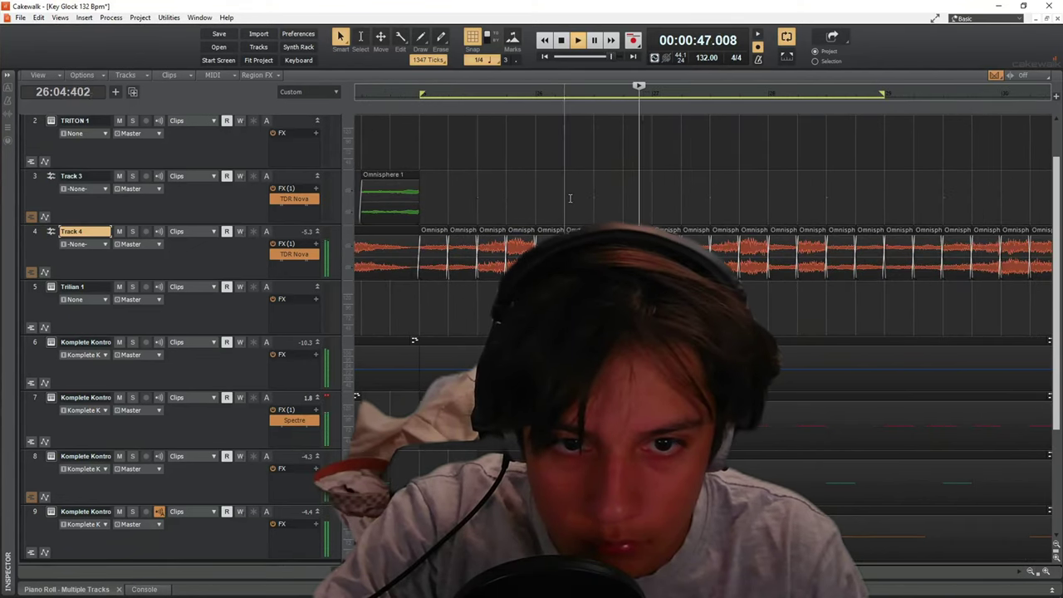
scroll(746, 248, "down", 1)
scroll(747, 247, "up", 1)
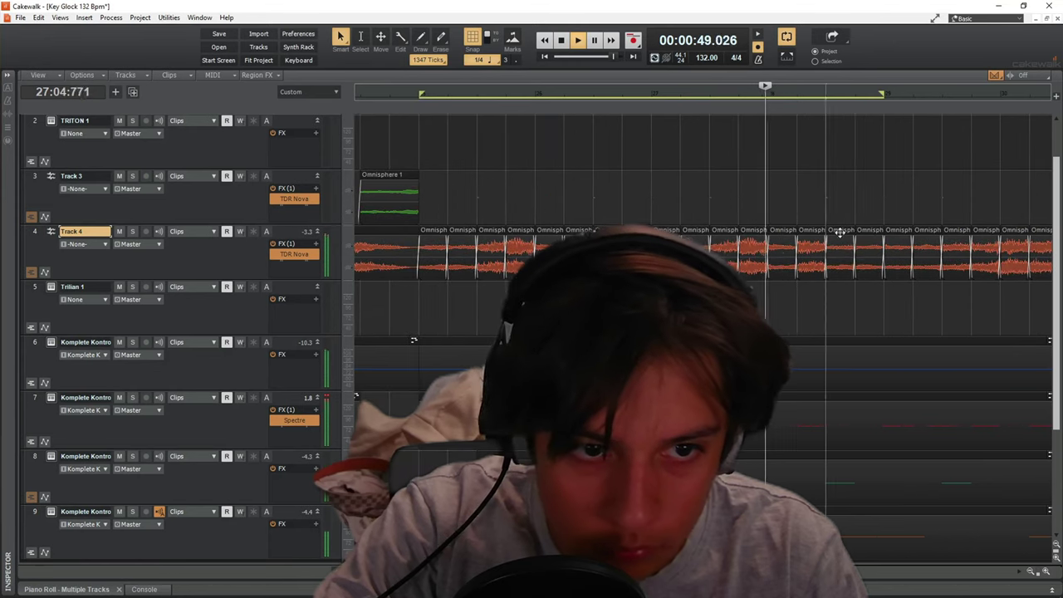
left_click(860, 277)
left_click(860, 277)
key("space")
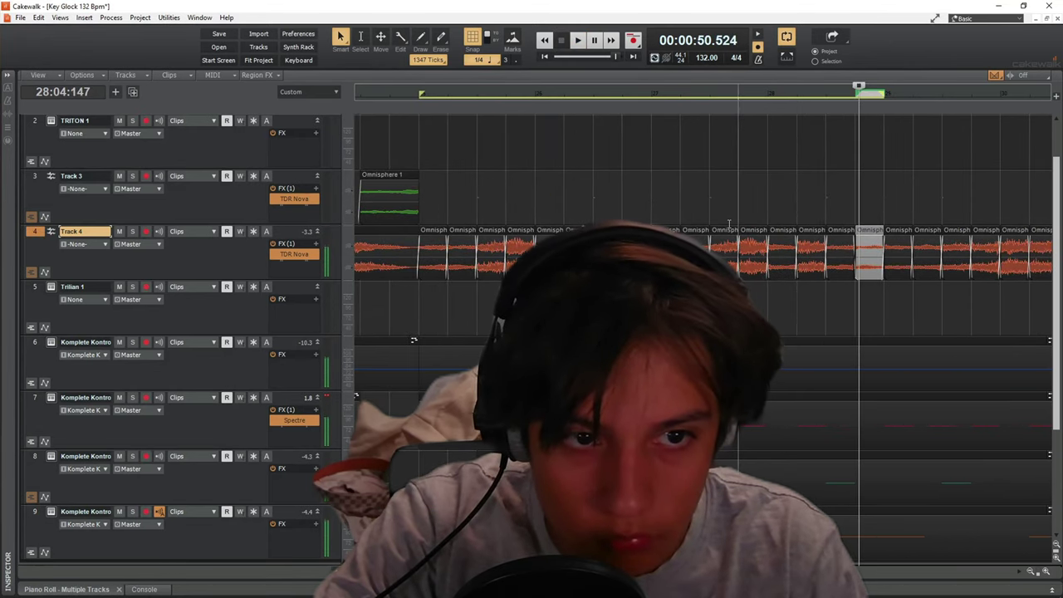
left_click(110, 17)
mouse_move(146, 30)
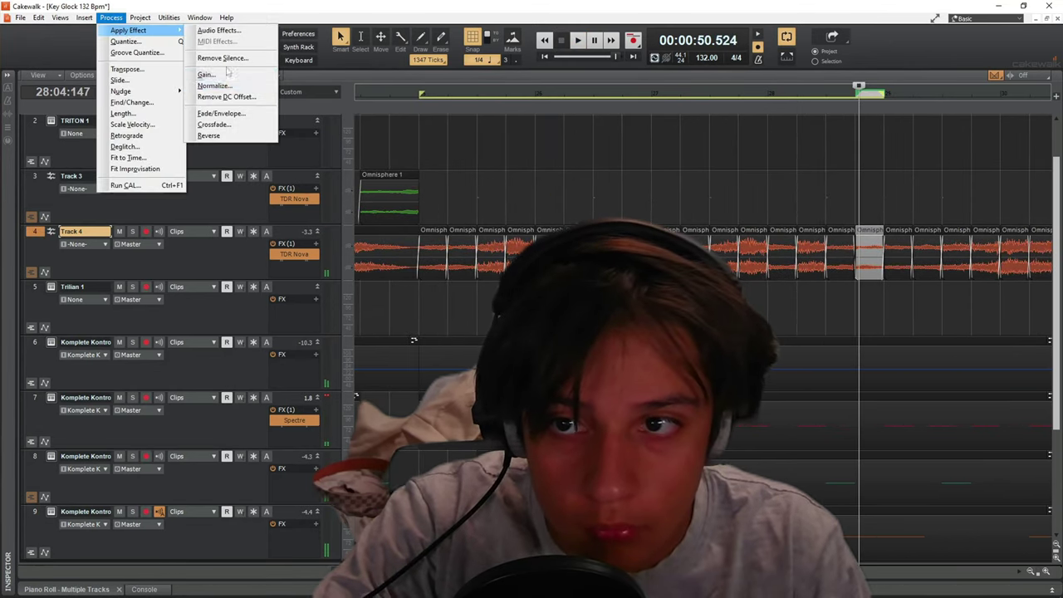
left_click(251, 137)
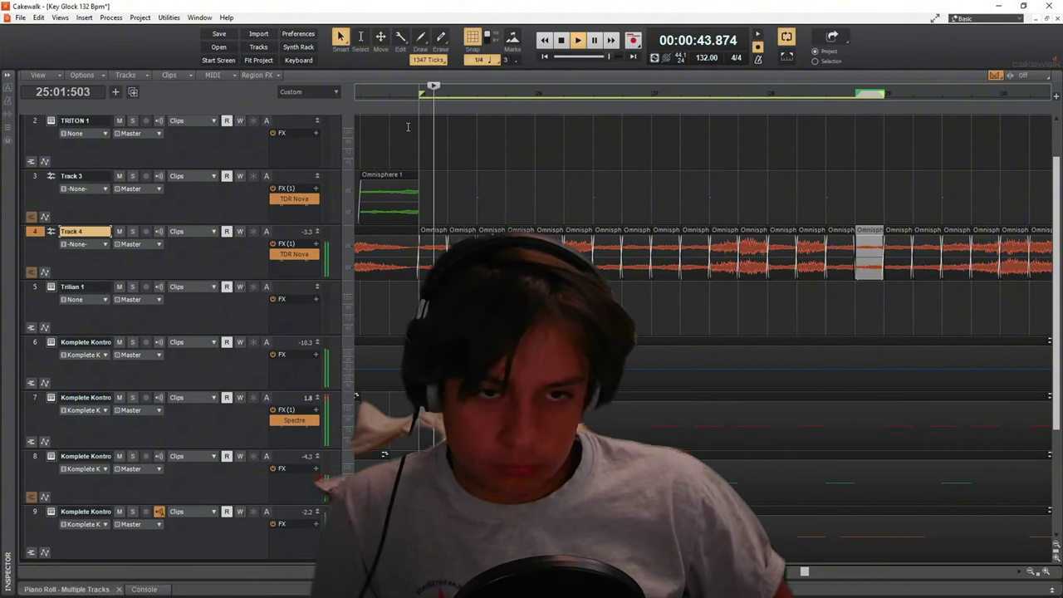
right_click(872, 232)
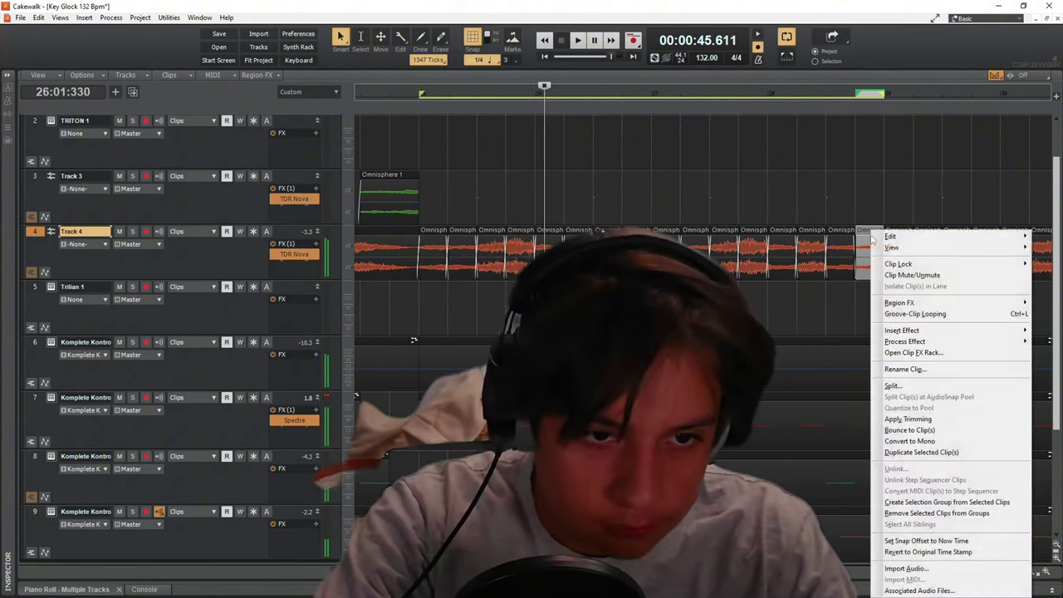
mouse_move(882, 236)
left_click(839, 281)
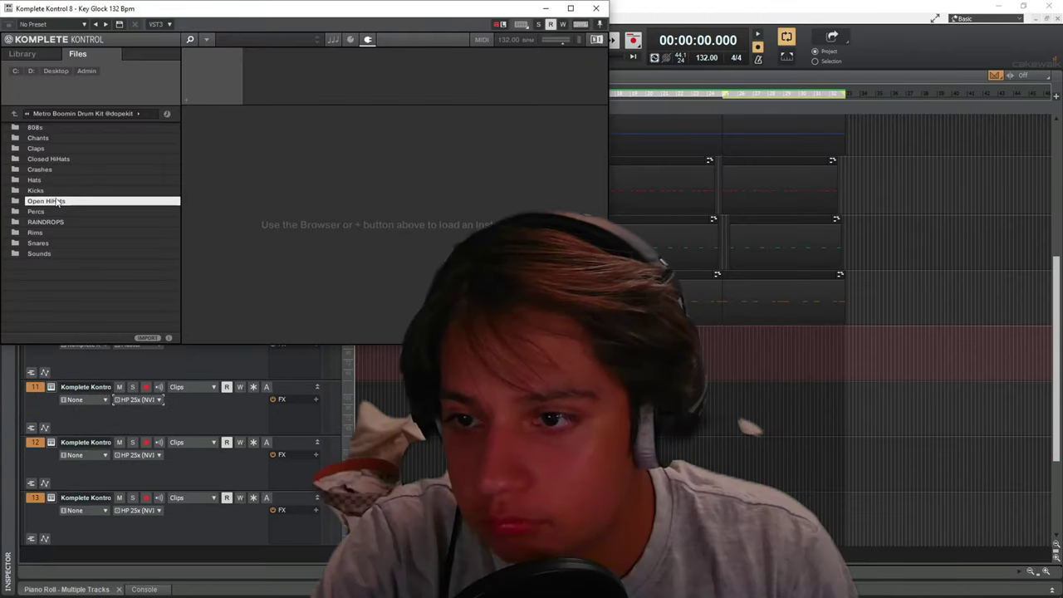
Load "METRO OPEN HAT (9).wav" from the Open HiHats folder into the track 10 sampler and set its envelope type to ADSR
double_click(46, 202)
left_click(83, 223)
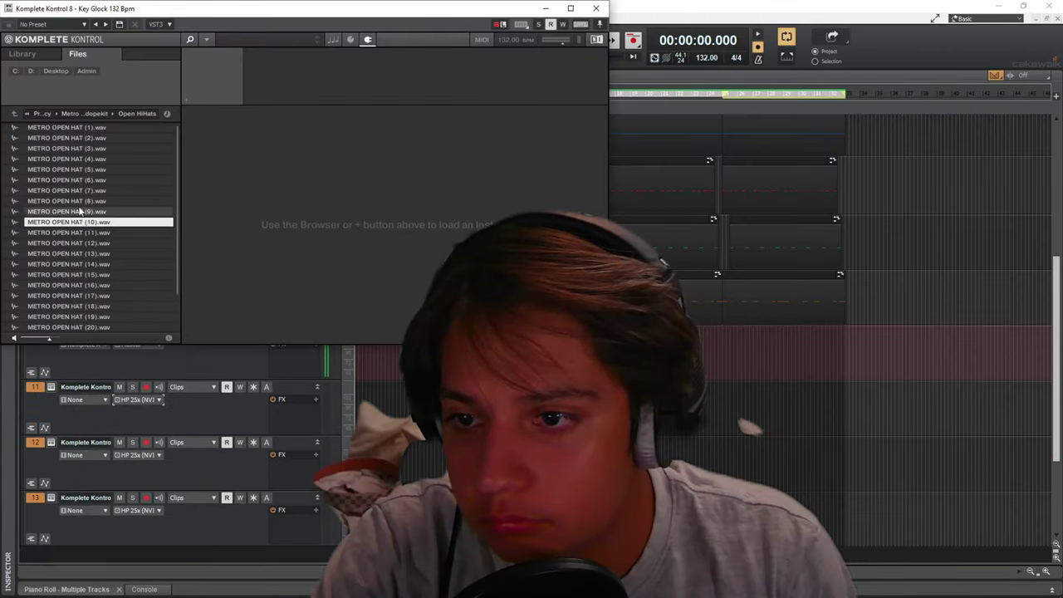
double_click(81, 211)
left_click(343, 286)
left_click(350, 325)
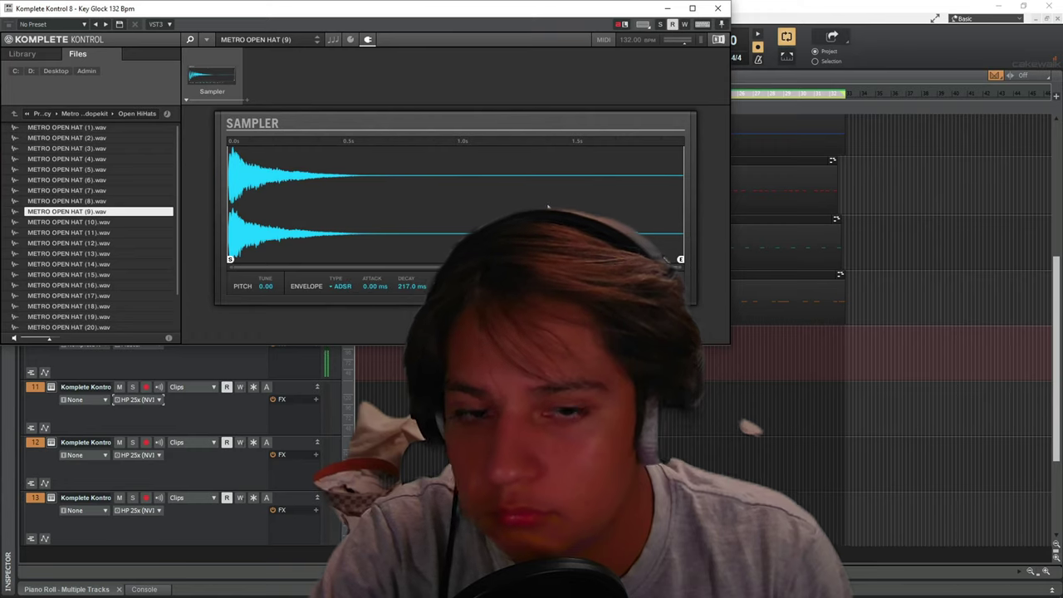
left_click(718, 8)
Draw C5 open-hat notes on track 10 at the start of bar 25 and on beat 2 of bar 29
double_click(750, 368)
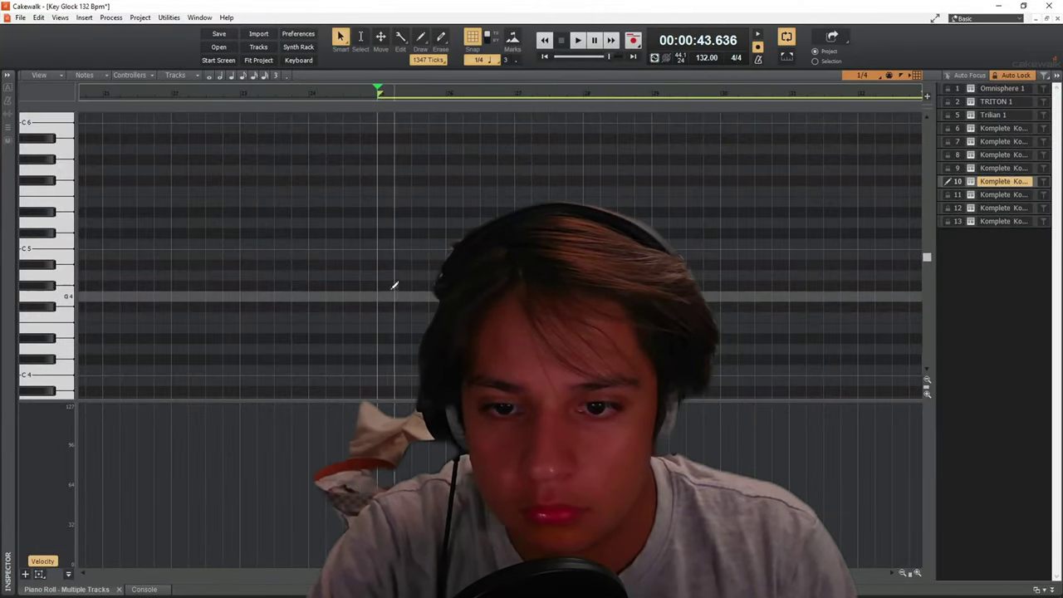
left_click_drag(395, 285, 396, 245)
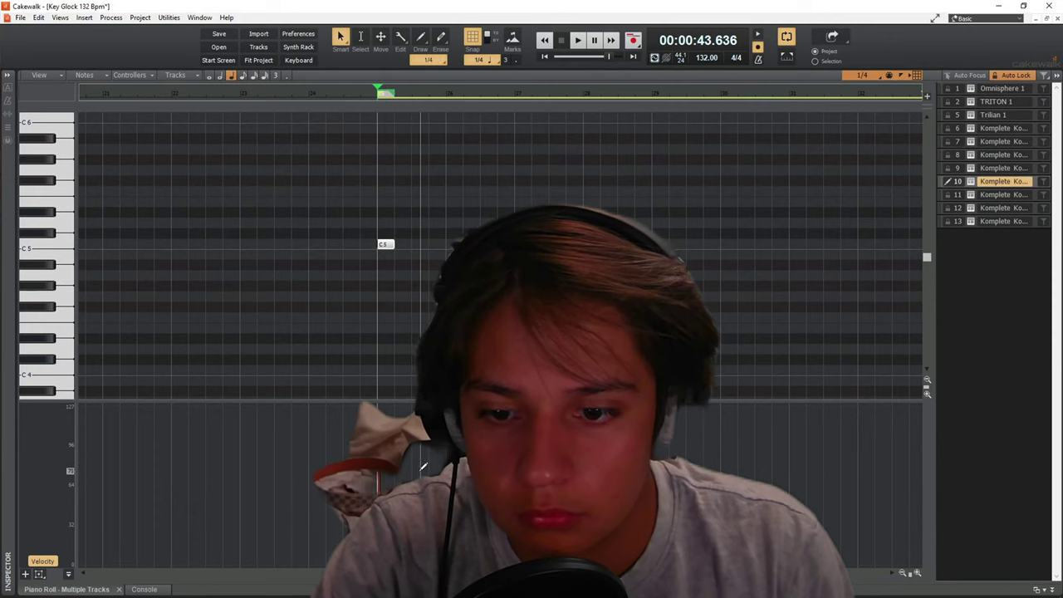
key("space")
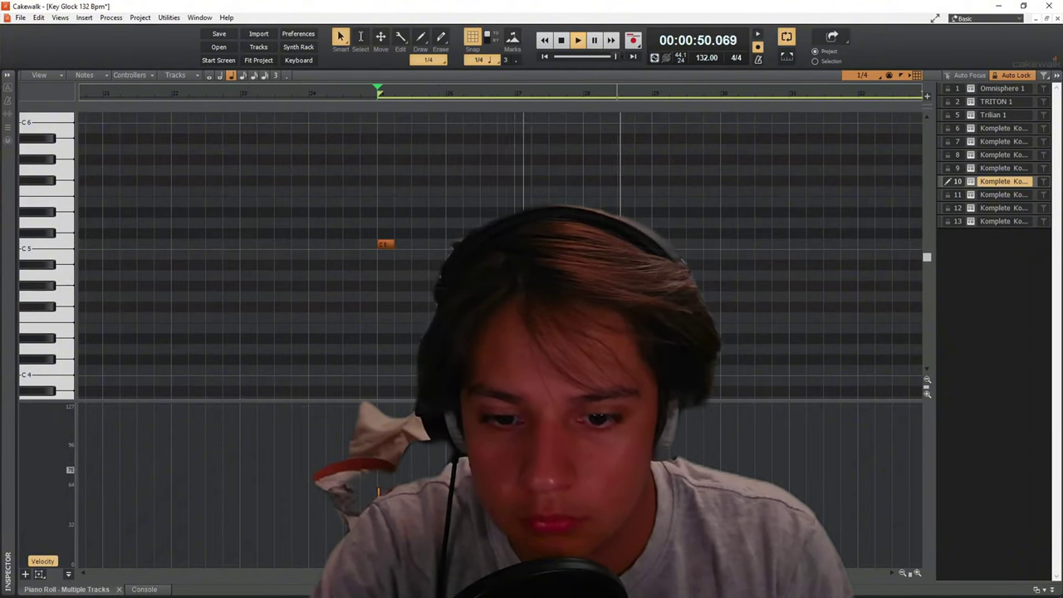
left_click(676, 243)
key("space")
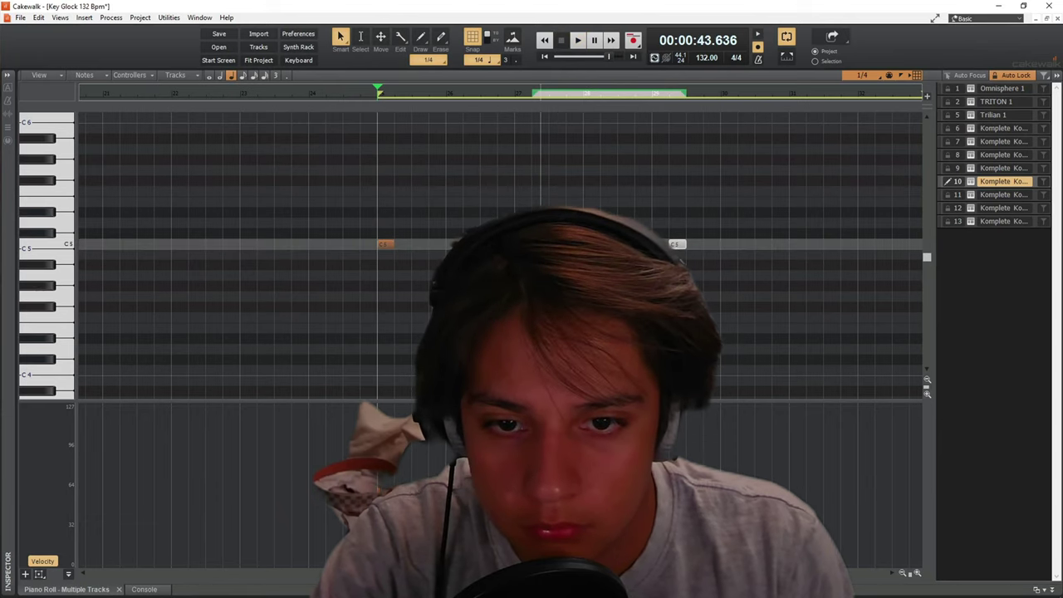
left_click_drag(675, 244, 676, 244)
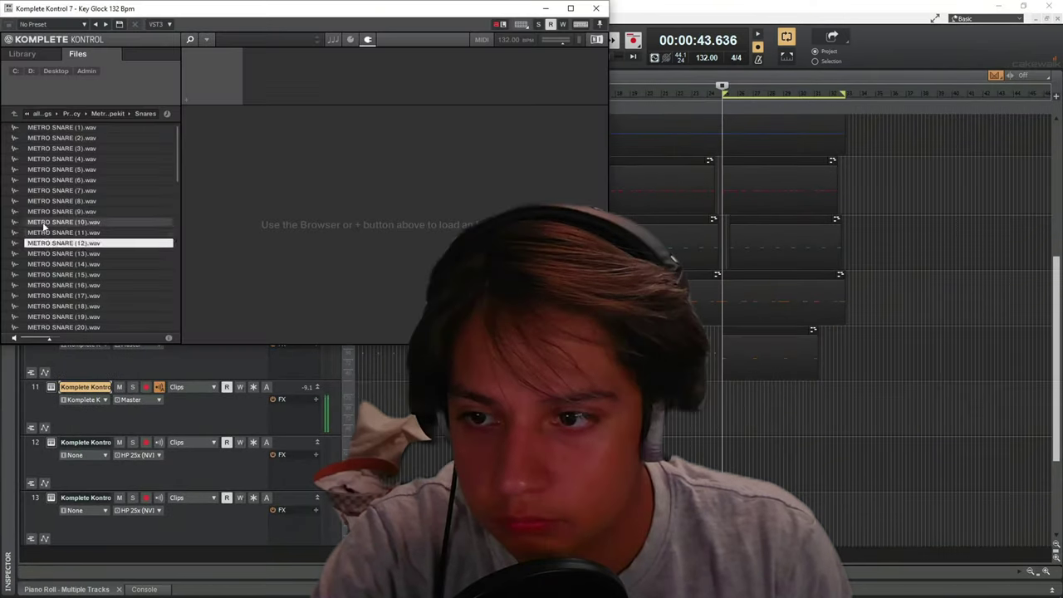
Audition the Metro snares, load "METRO SNARE (1).wav" into the track 11 sampler and set its envelope type to ADSR
left_click(50, 222)
left_click(49, 169)
left_click(46, 159)
left_click(46, 148)
left_click(46, 137)
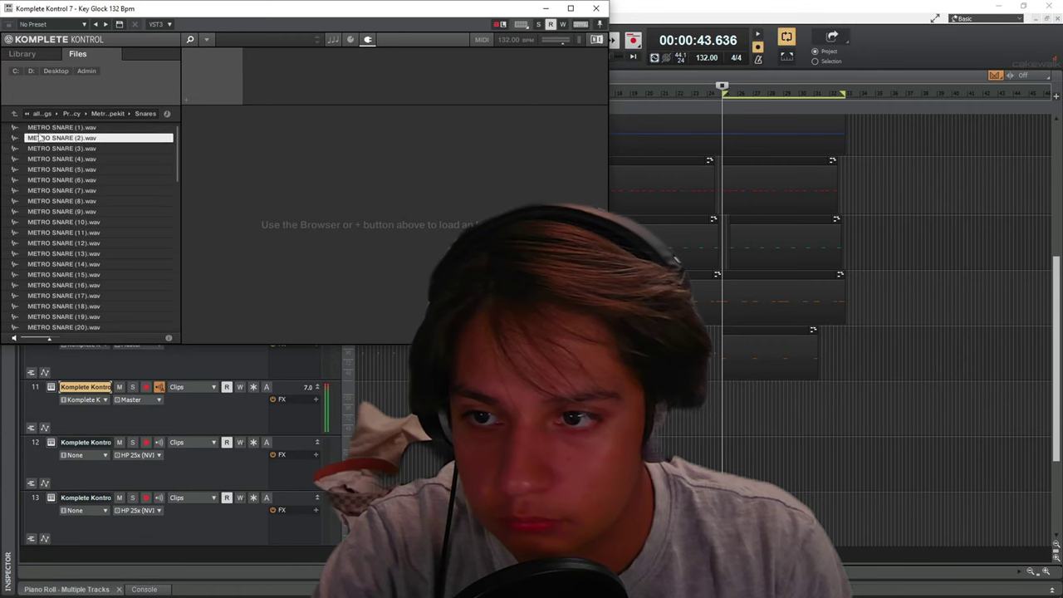
double_click(45, 127)
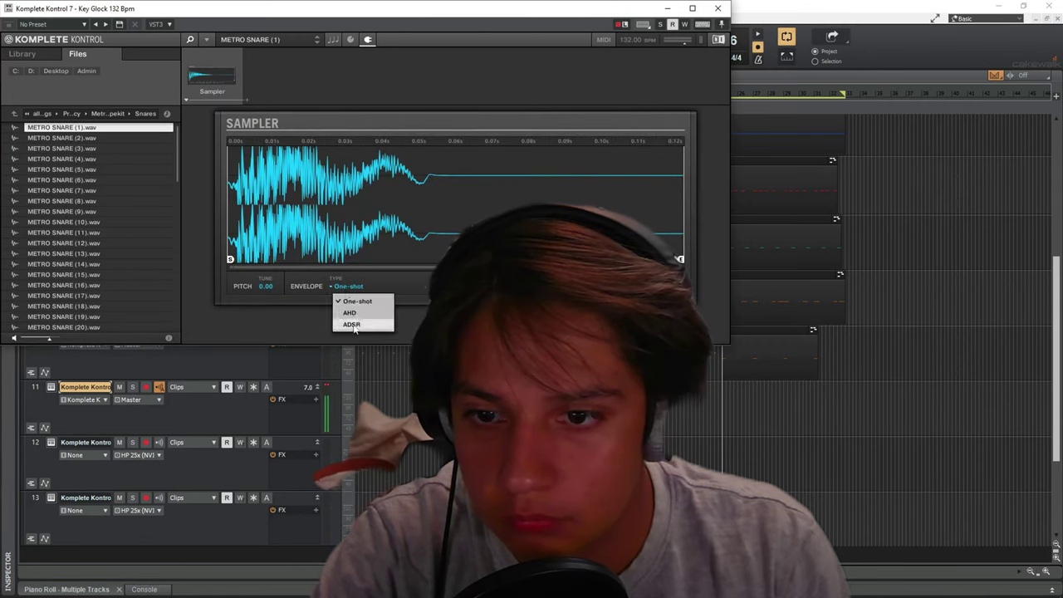
left_click(353, 324)
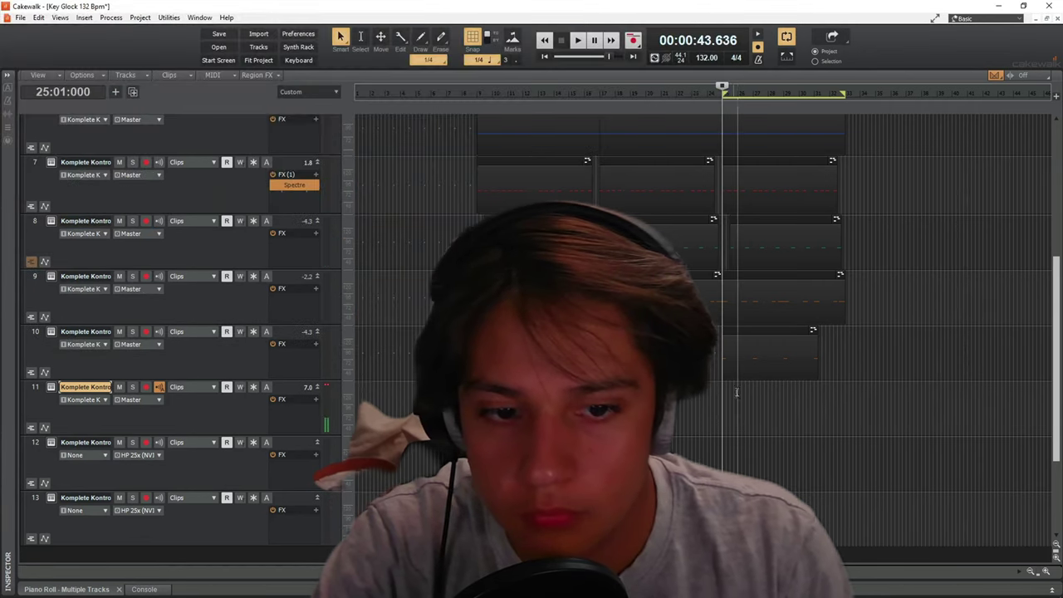
Draw F4 snare notes on track 11 at 25:04:480 and 26:01:480, move both up to C5 and play them back
key("d")
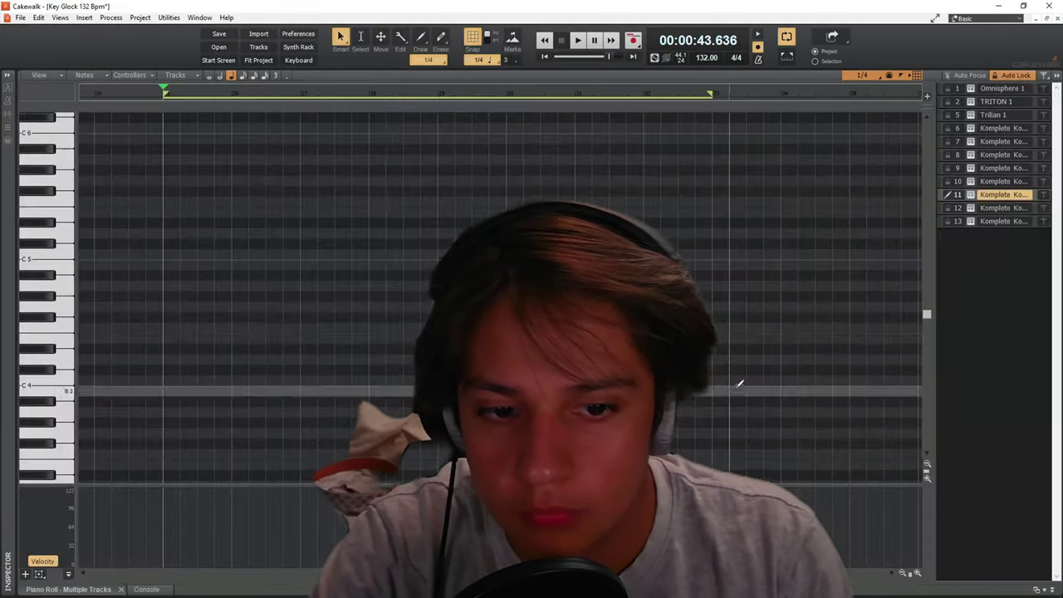
key("space")
scroll(208, 311, "up", 2)
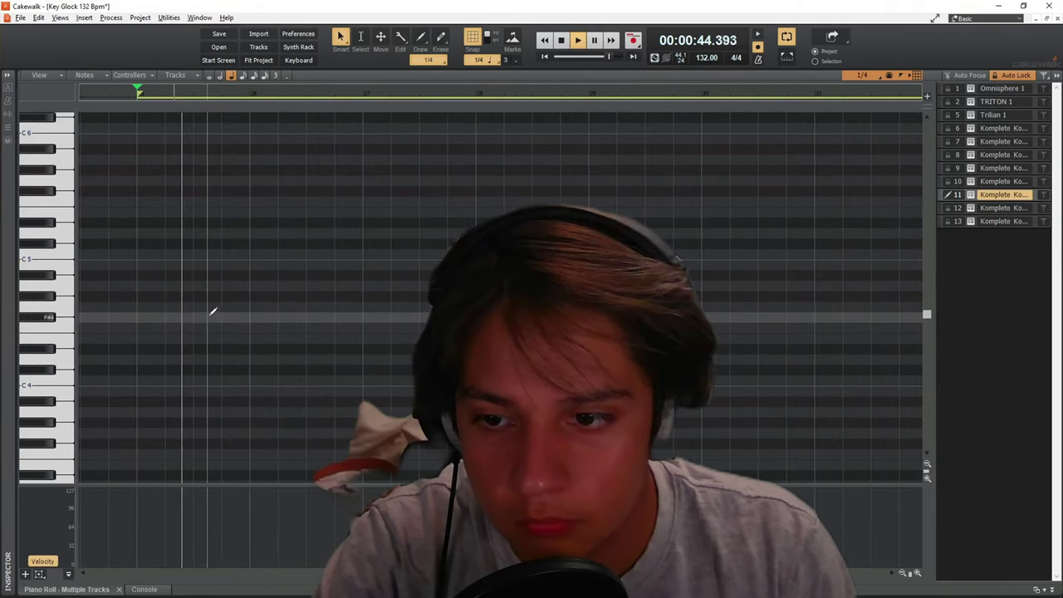
left_click(238, 326)
left_click(267, 326)
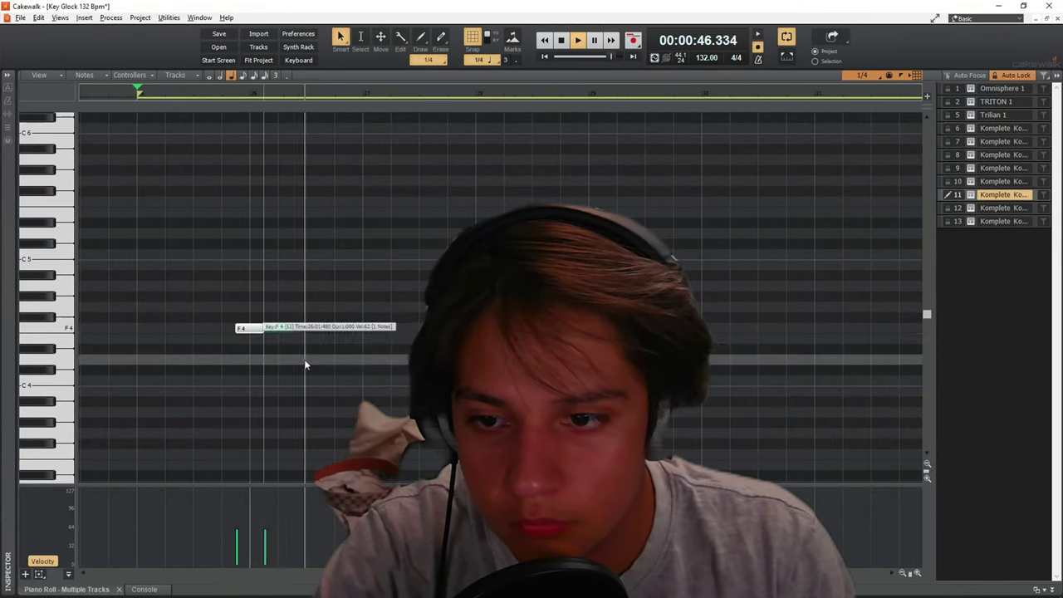
key("space")
left_click_drag(249, 327, 253, 255)
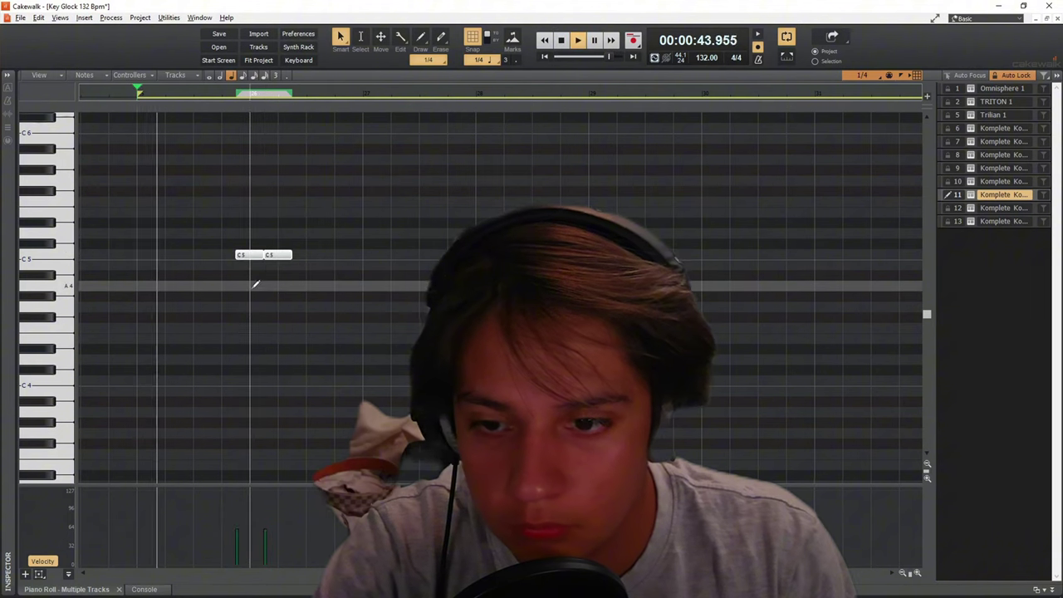
key("space")
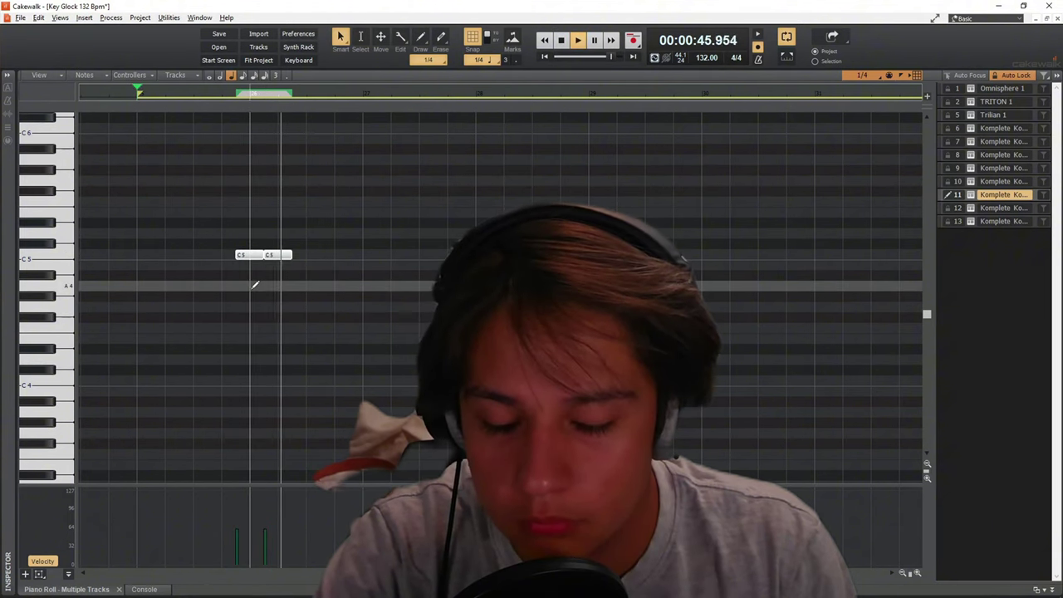
Duplicate the two C5 snare notes on track 11 and place the copies two bars after the originals, starting at 27:04:480
scroll(254, 285, "down", 1)
key("ctrl+d")
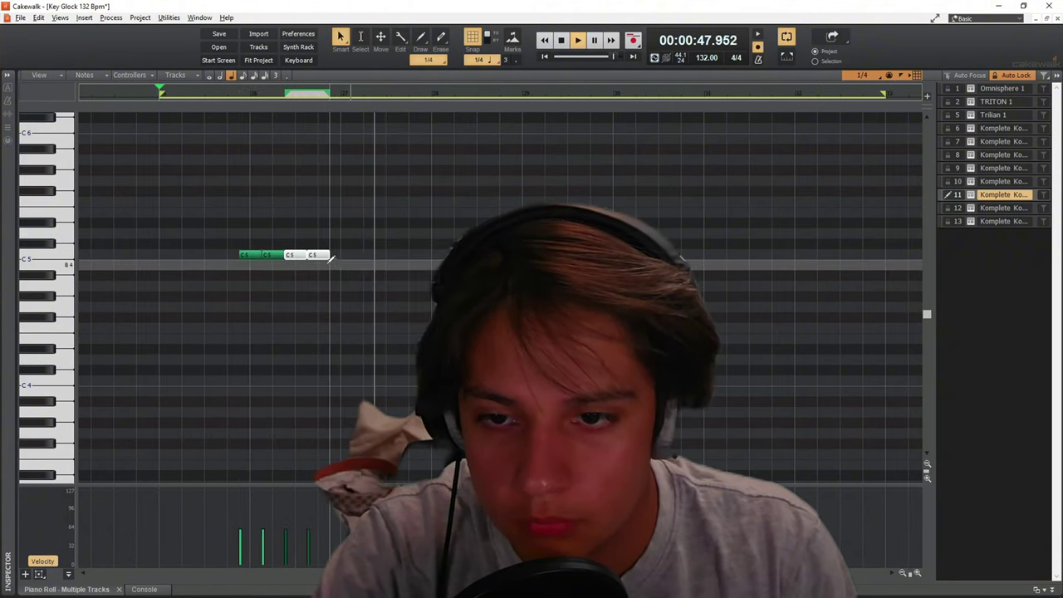
left_click_drag(293, 256, 395, 259)
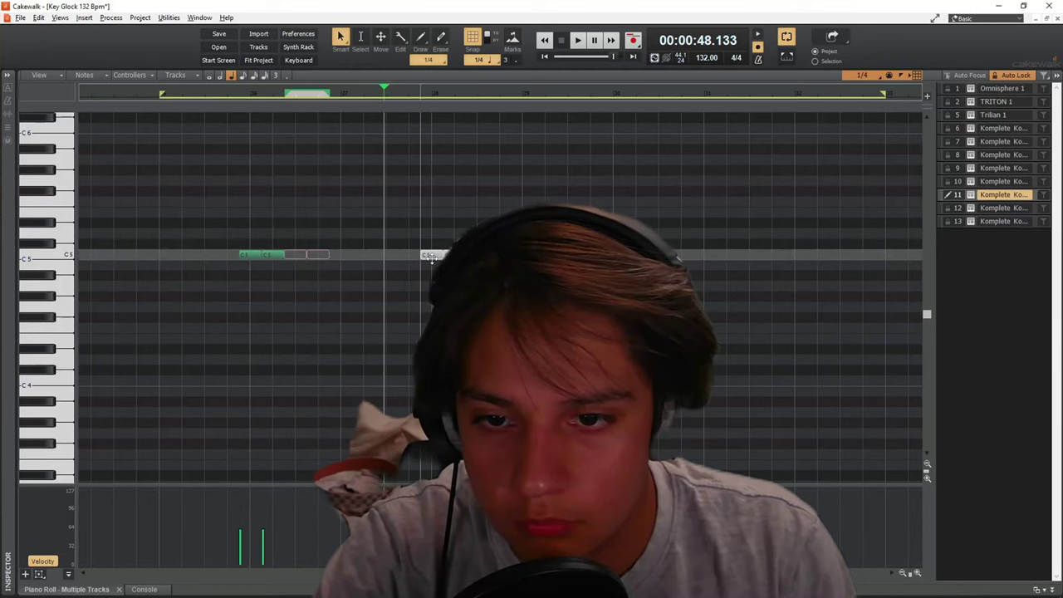
left_click_drag(430, 257, 432, 256)
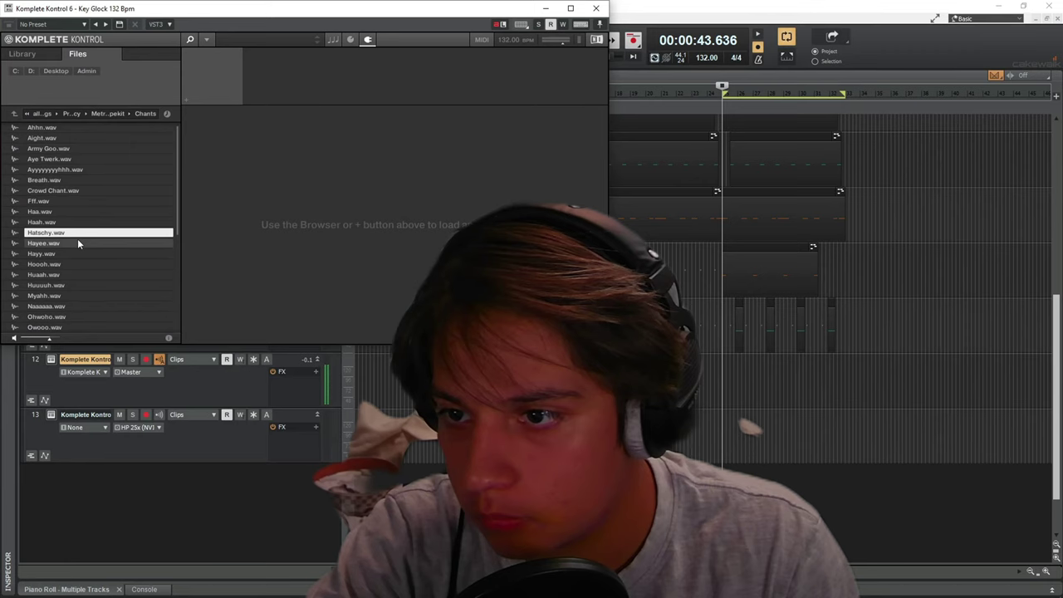
Audition the vocal samples in the Chants folder for track 12, working down the list from "Hayee.wav"
left_click(79, 251)
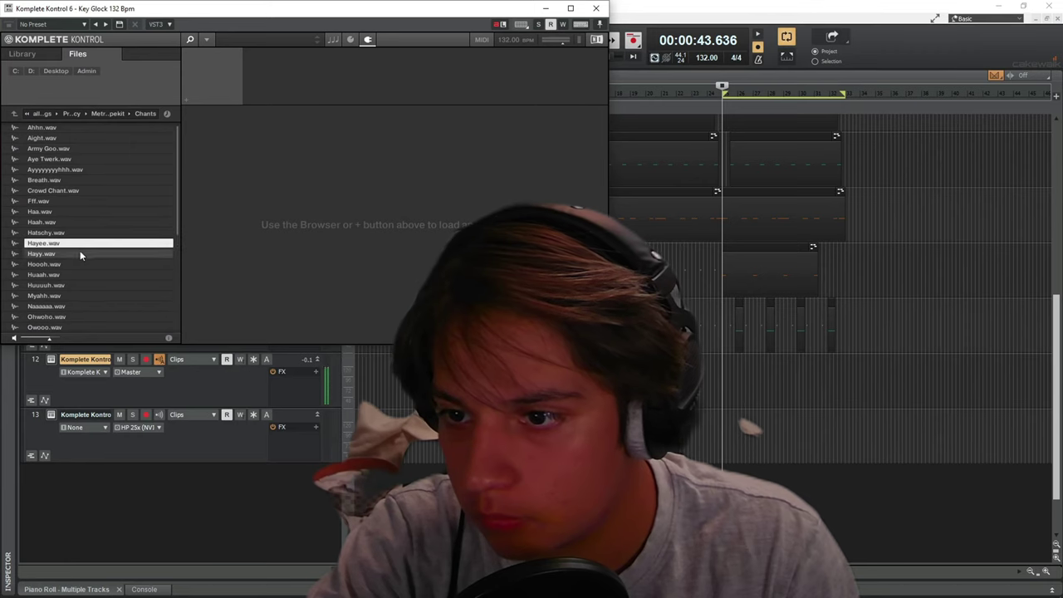
left_click(83, 263)
key("Down")
key("Down")
key("Down")
key("Down")
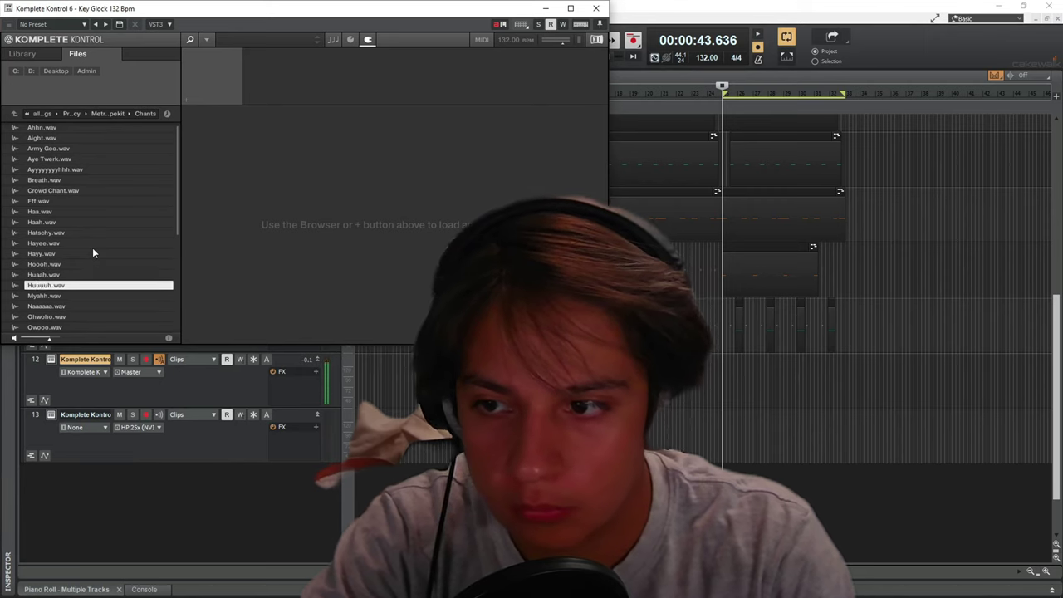
key("Down")
key("Down")
key("Down")
key("Down")
key("Down")
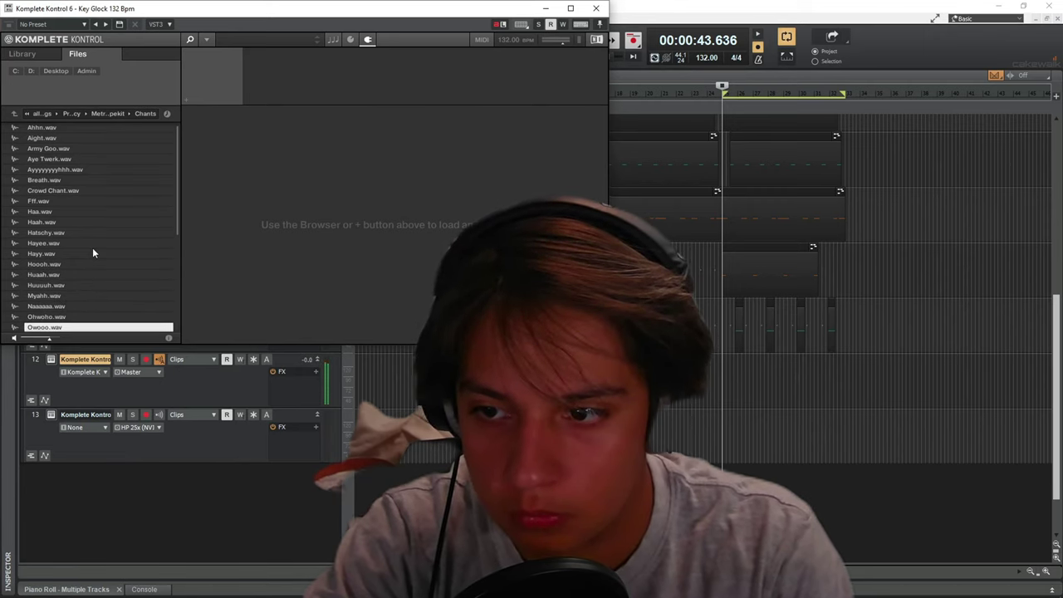
Load "Trap Ayy.wav" into the track 12 sampler and set its envelope type to ADSR
key("Up")
key("Up")
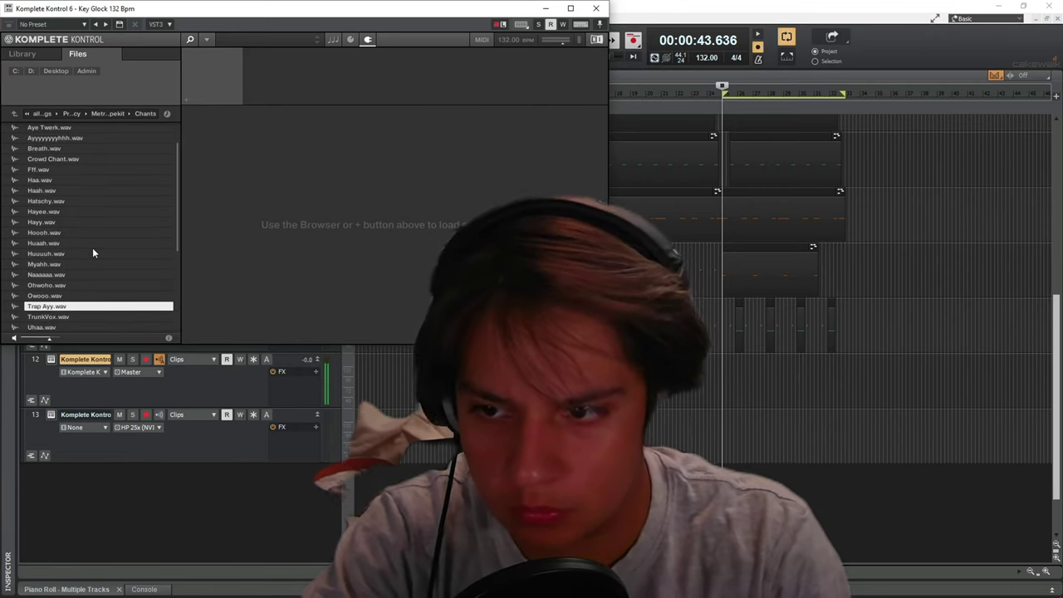
key("Return")
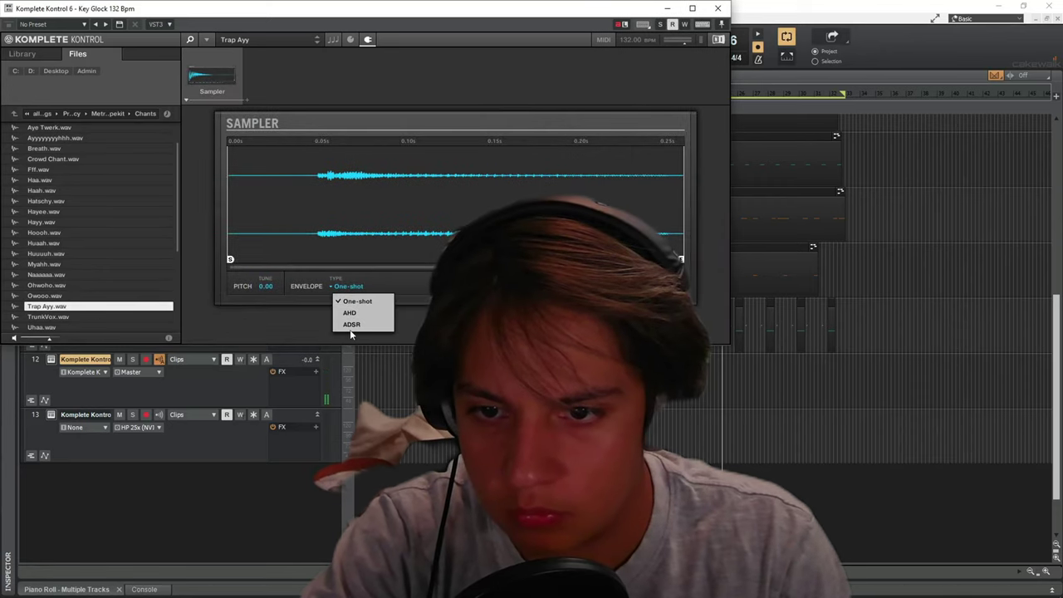
left_click(349, 325)
left_click(717, 8)
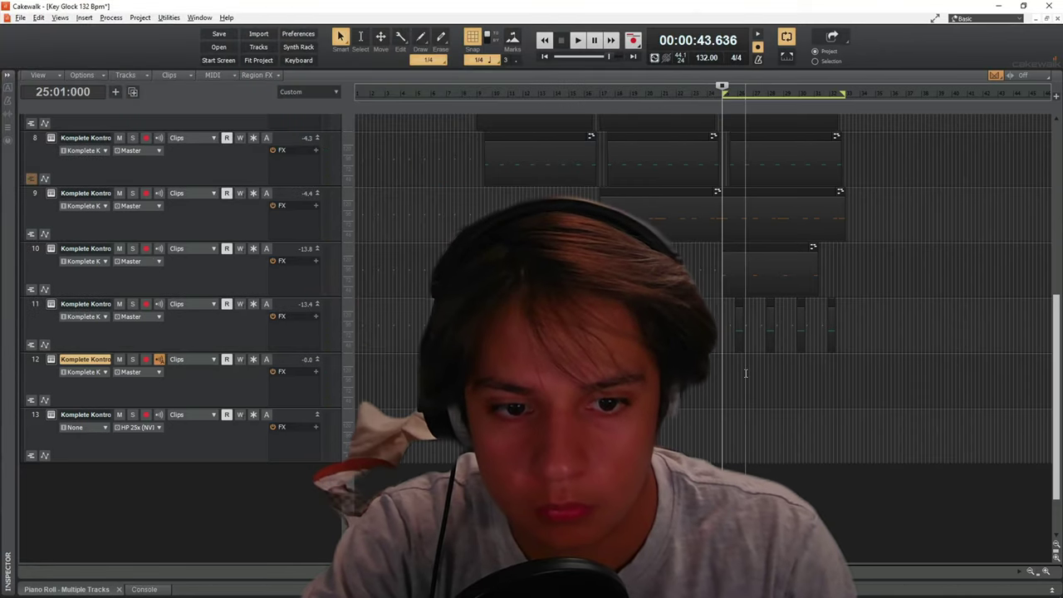
Place a chant note on track 12 just before bar 27 while the loop plays
key("alt+3")
key("space")
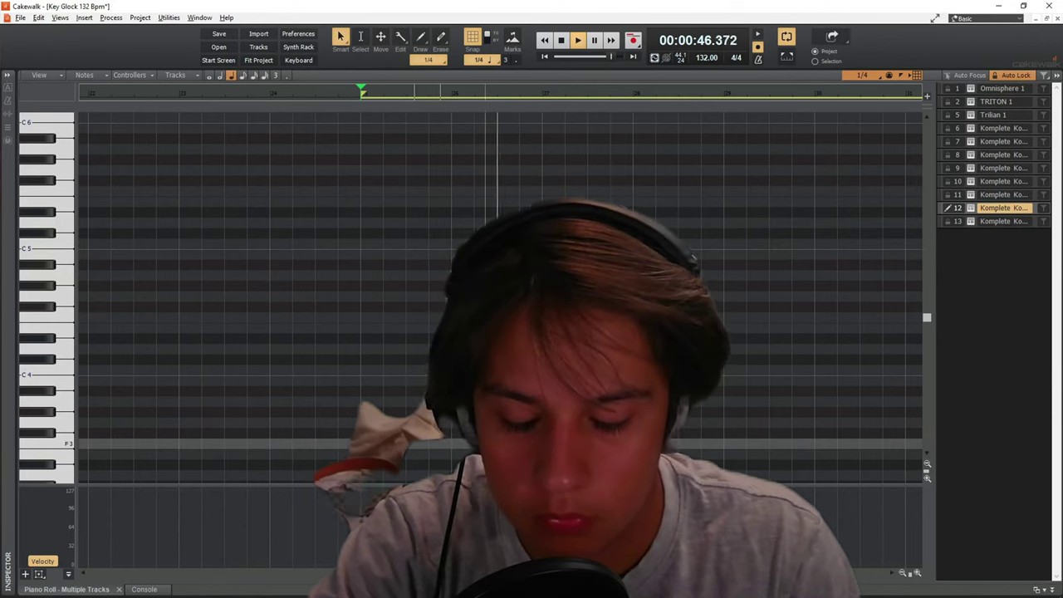
key("d")
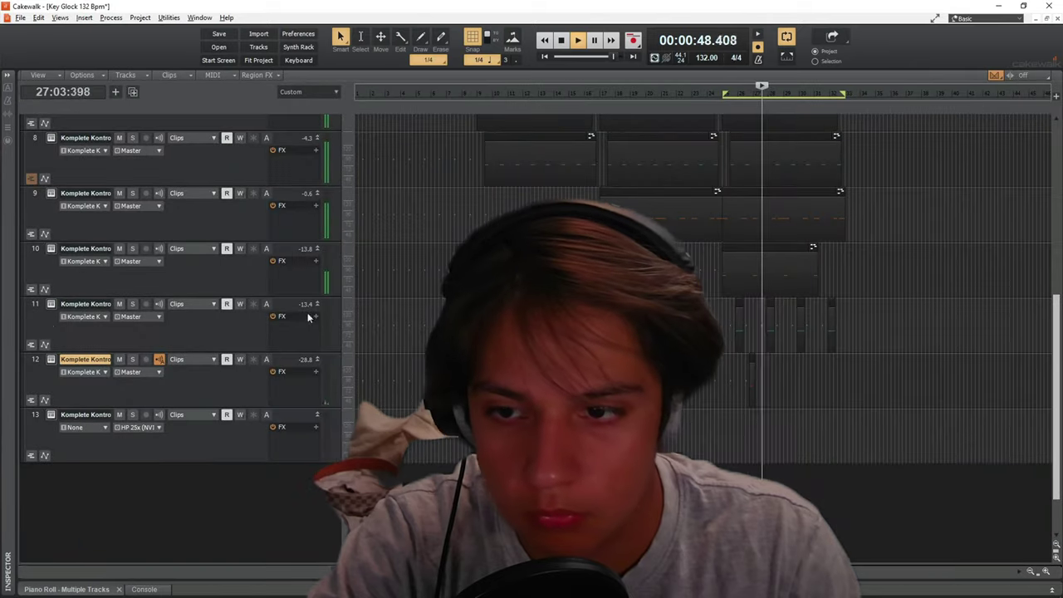
Move the start point of the Trap Ayy sample on track 12 to about 0.05 s, trimming its leading silence
left_click(52, 360)
left_click_drag(231, 259, 316, 264)
left_click(718, 8)
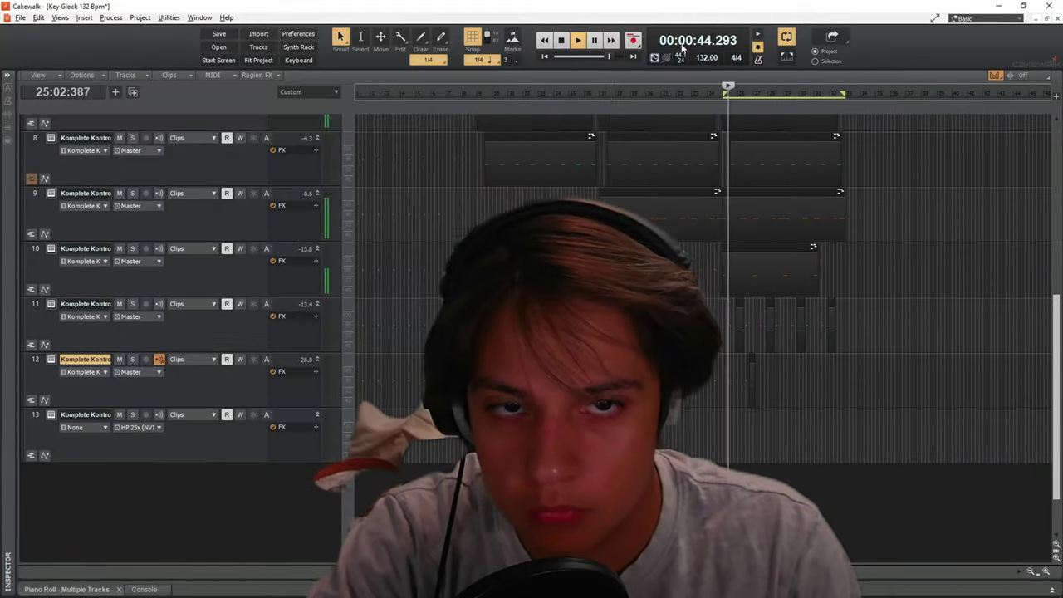
Follow loop playback in the track 12 note editor to judge where another chant note fits
key("d")
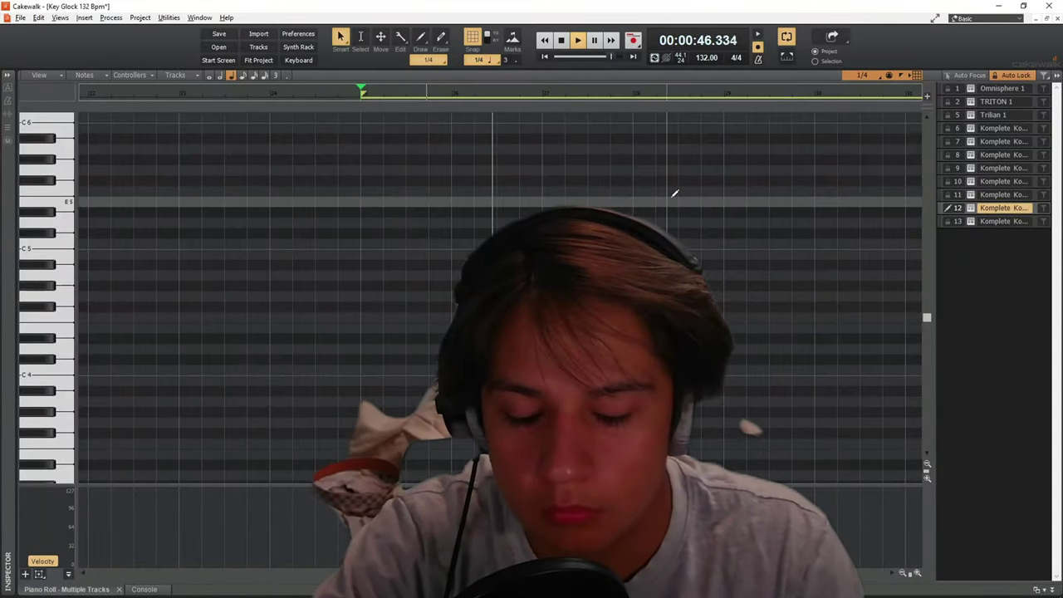
scroll(662, 197, "down", 1)
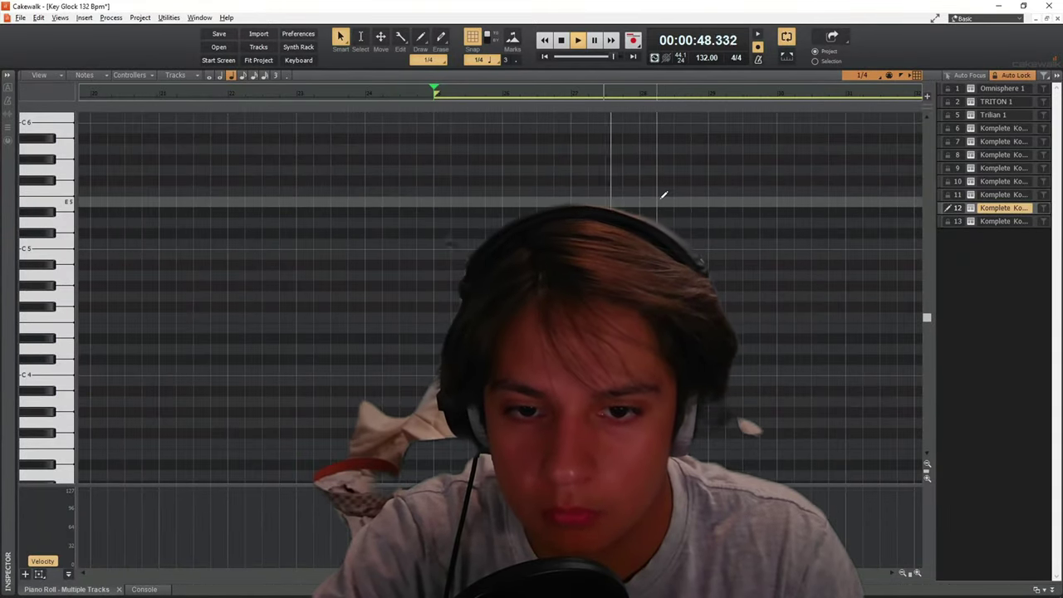
scroll(664, 195, "down", 2)
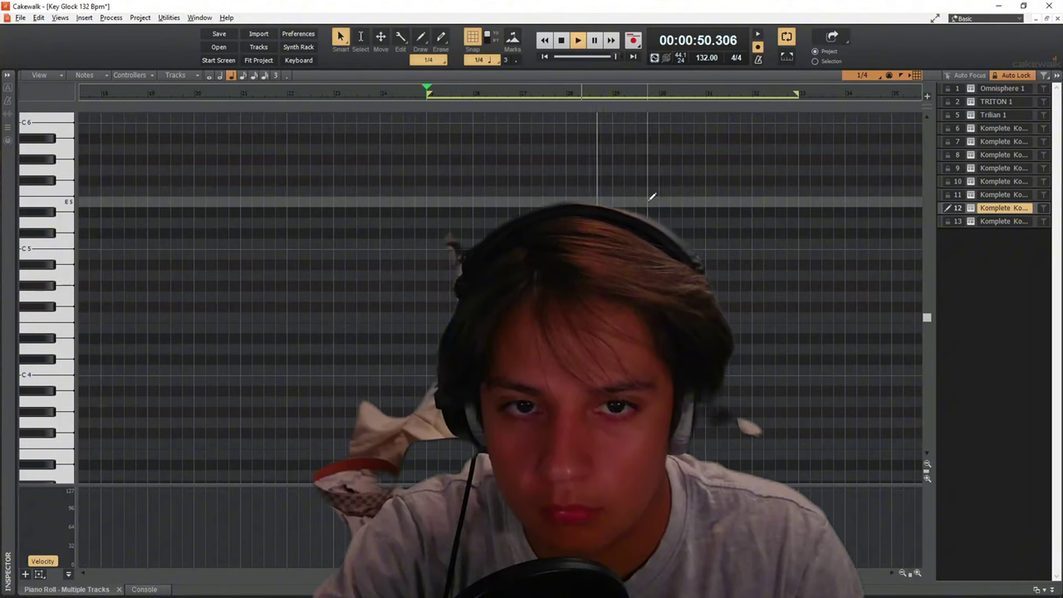
key("d")
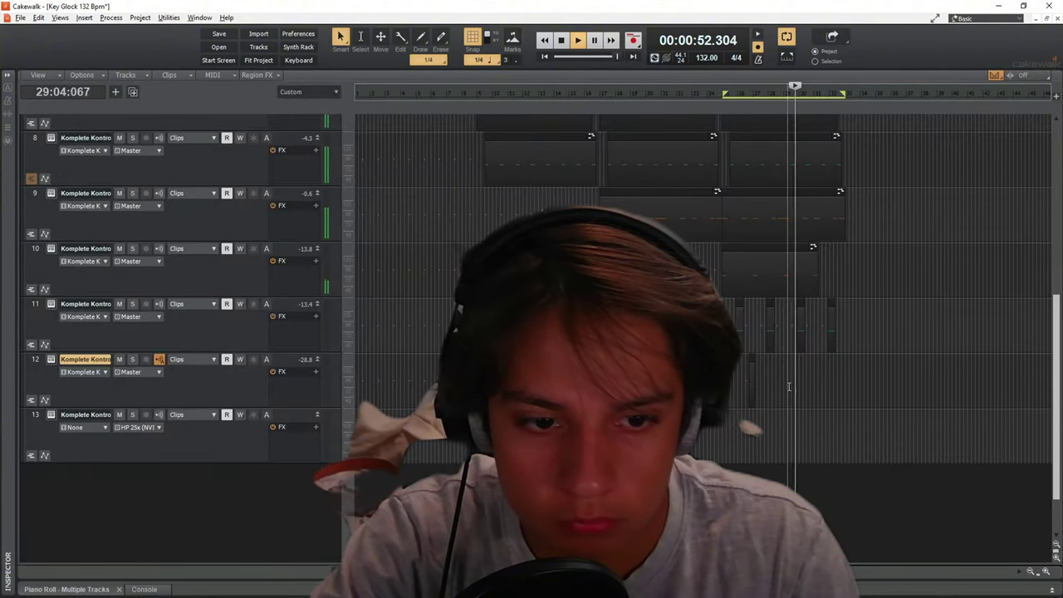
Try to duplicate the track 12 section from bar 25 to about bar 29 directly after itself
left_click_drag(787, 380, 723, 380)
key("ctrl+d")
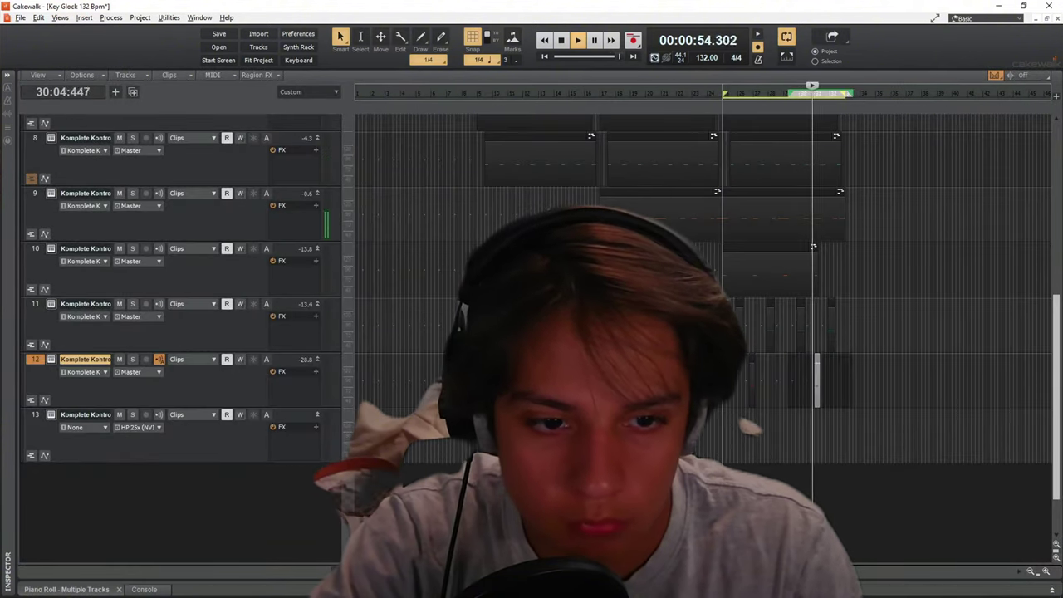
key("ctrl+z")
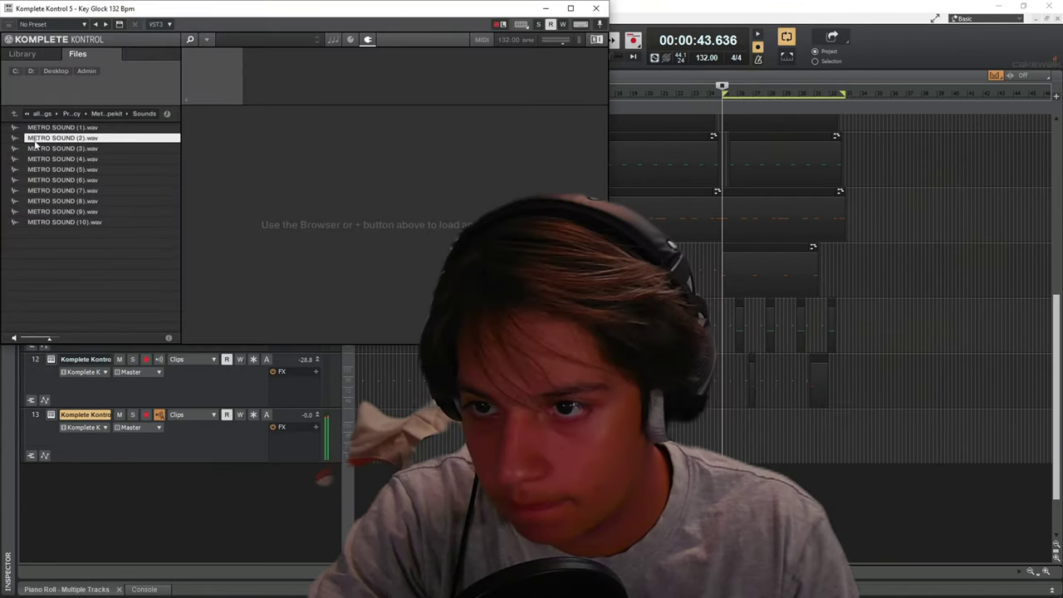
Audition the Metro sounds, load "METRO SOUND (1).wav" into the track 13 sampler and set its envelope type to ADSR
left_click(35, 146)
left_click(37, 128)
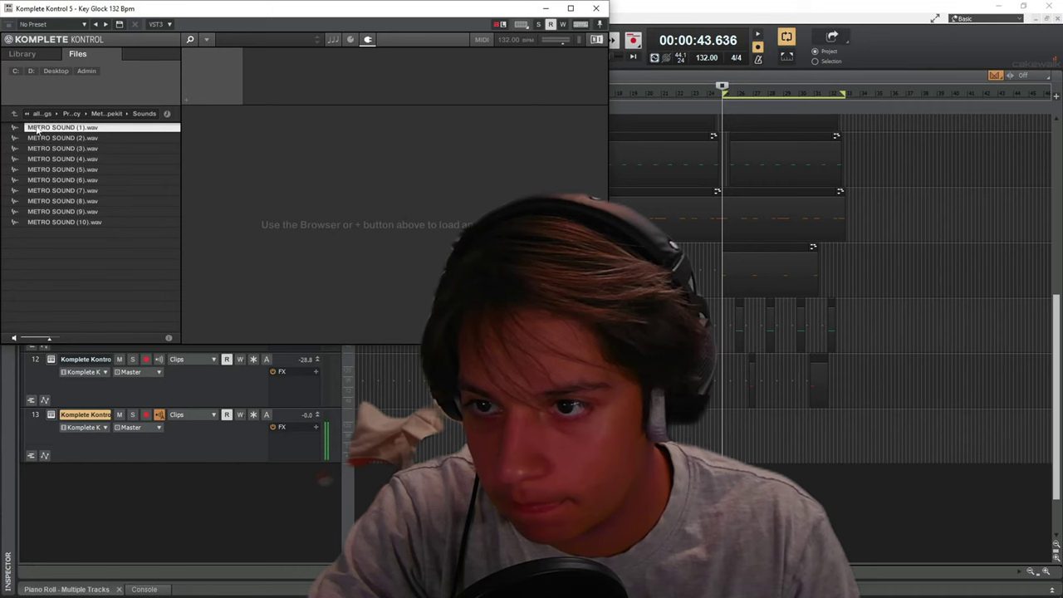
double_click(44, 129)
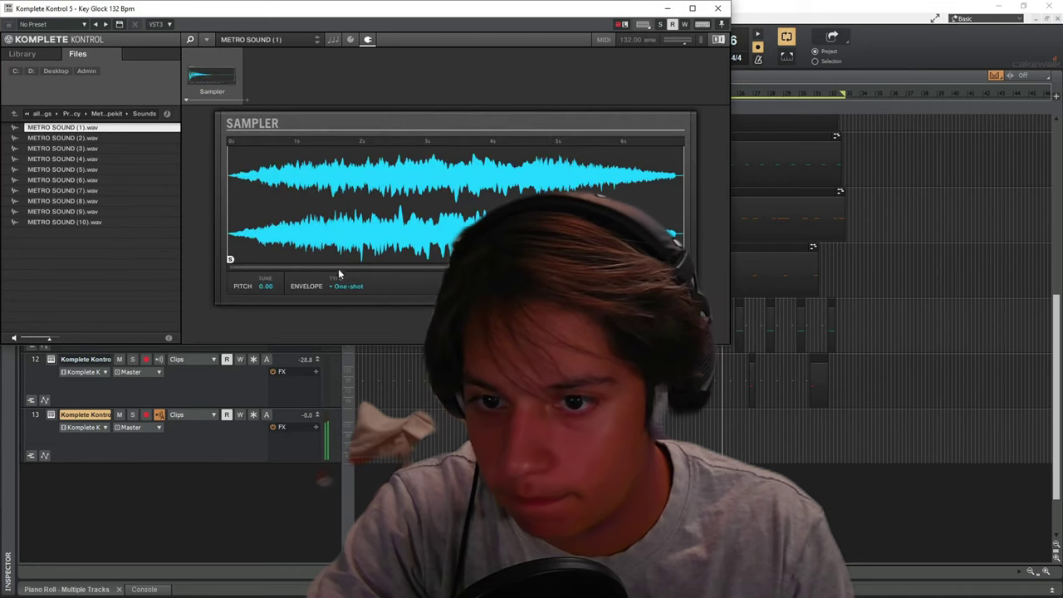
left_click(341, 285)
left_click(351, 324)
left_click(722, 6)
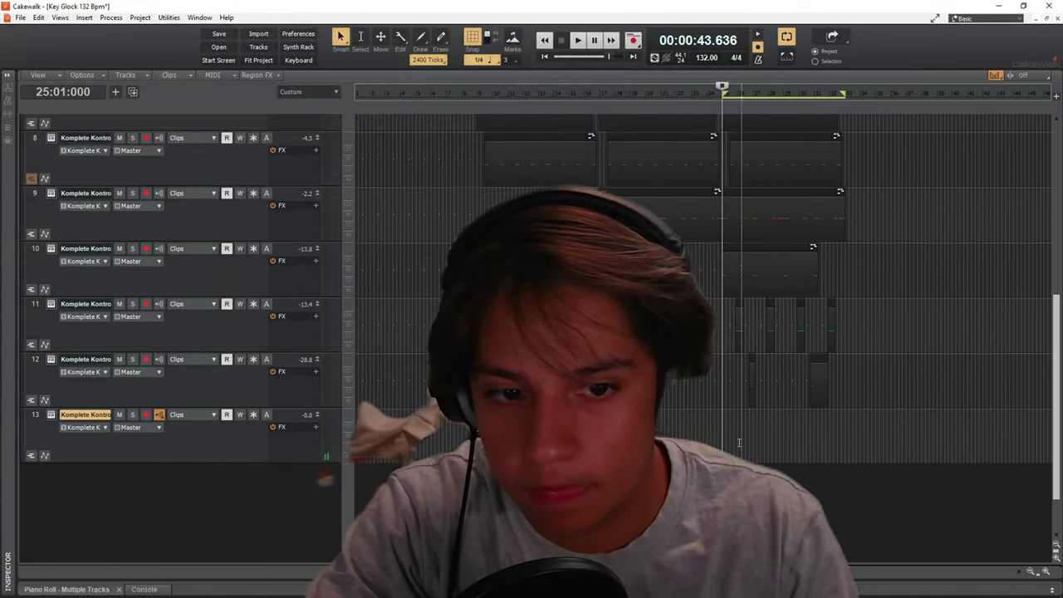
Draw a C5 note on track 13 at the start of bar 25 and lengthen it across the eight-bar loop during playback
double_click(723, 434)
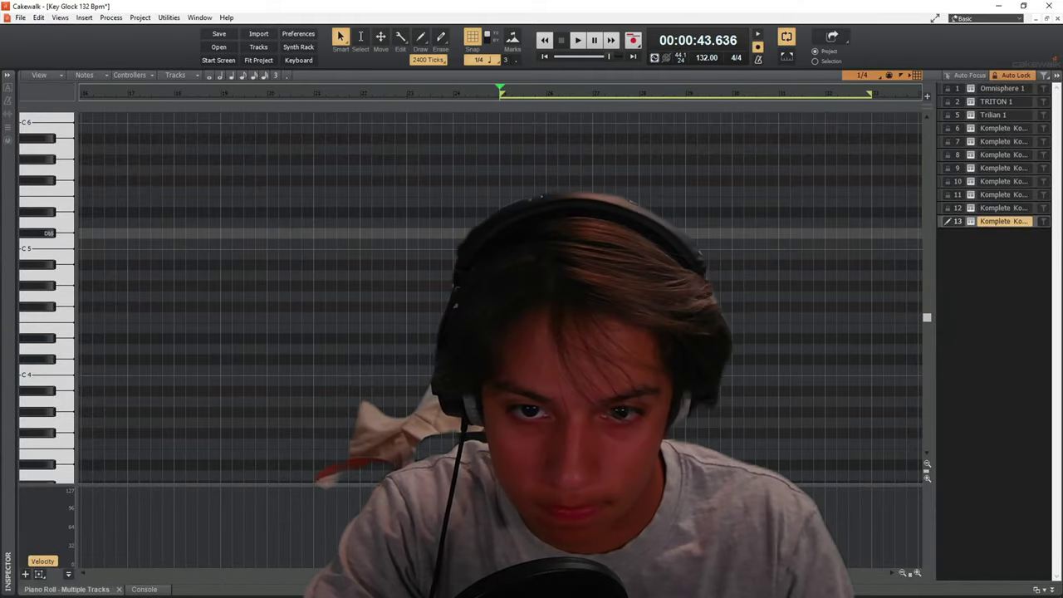
left_click_drag(500, 234, 552, 233)
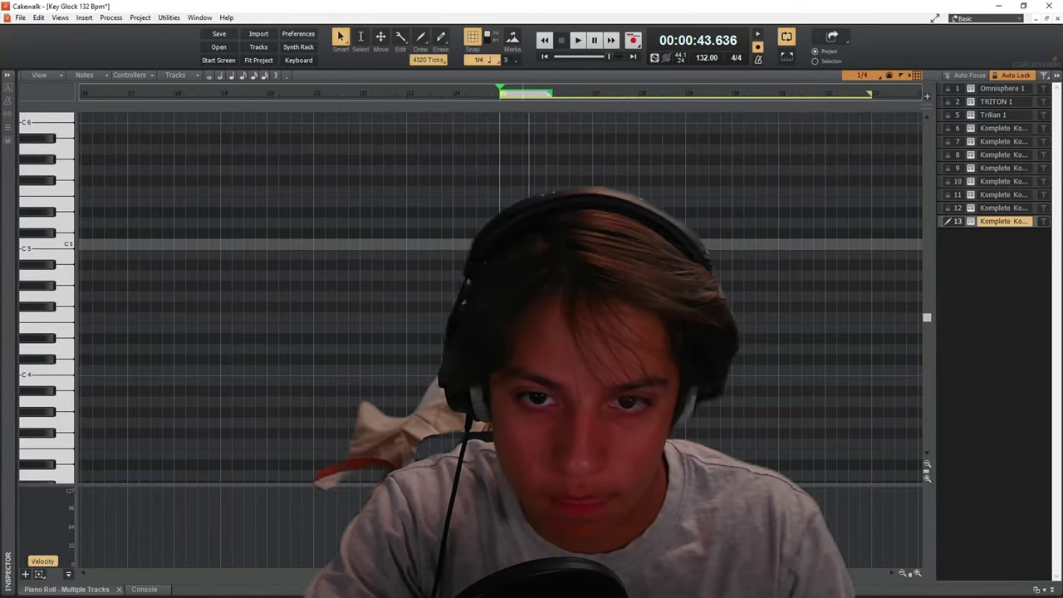
key("space")
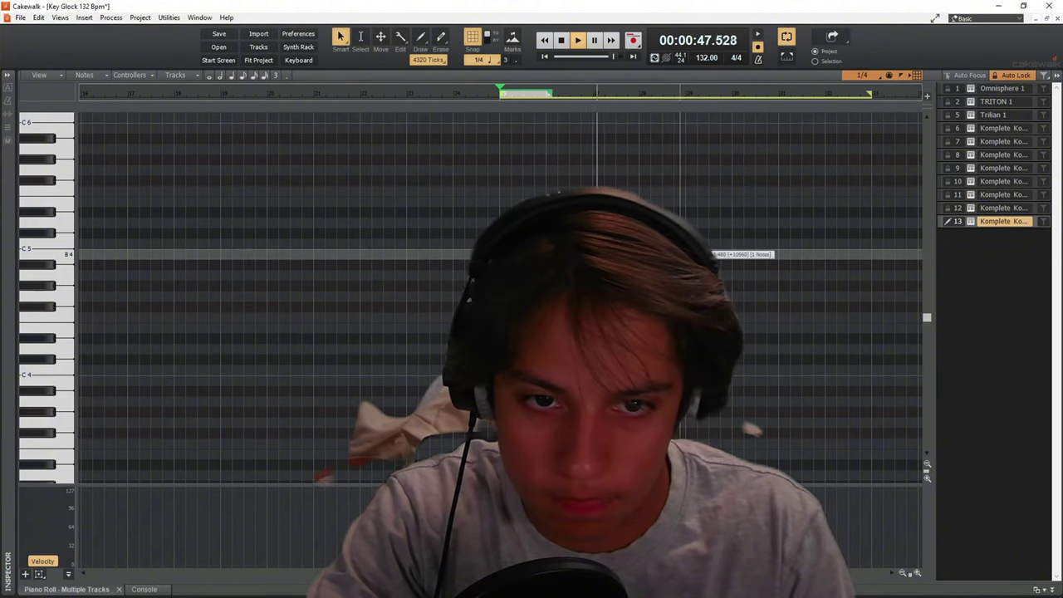
left_click_drag(711, 252, 874, 253)
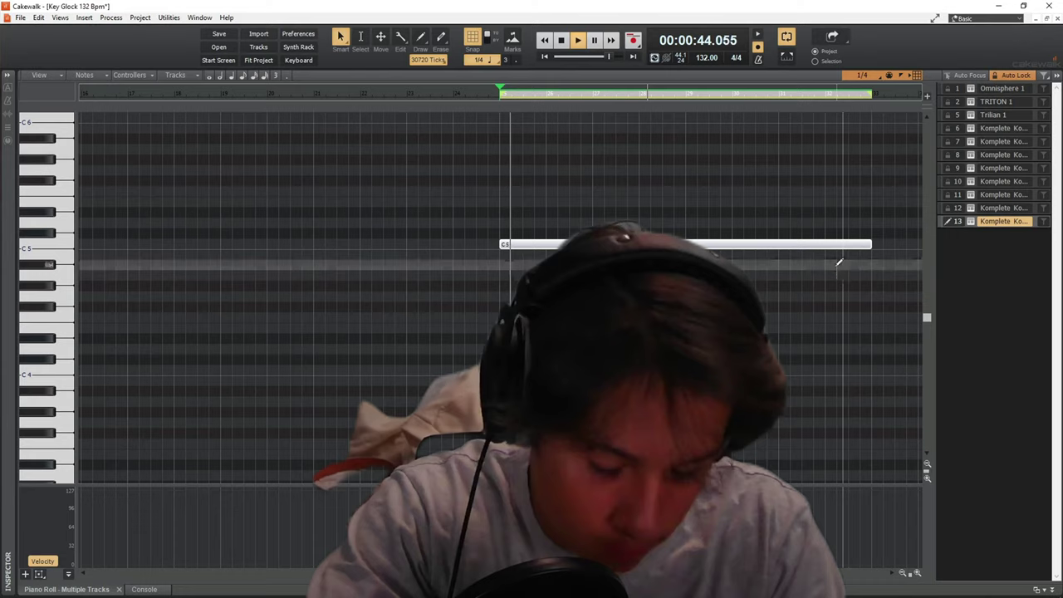
Add ValhallaVintageVerb to track 13 and lower its reverb mix
left_click(721, 189)
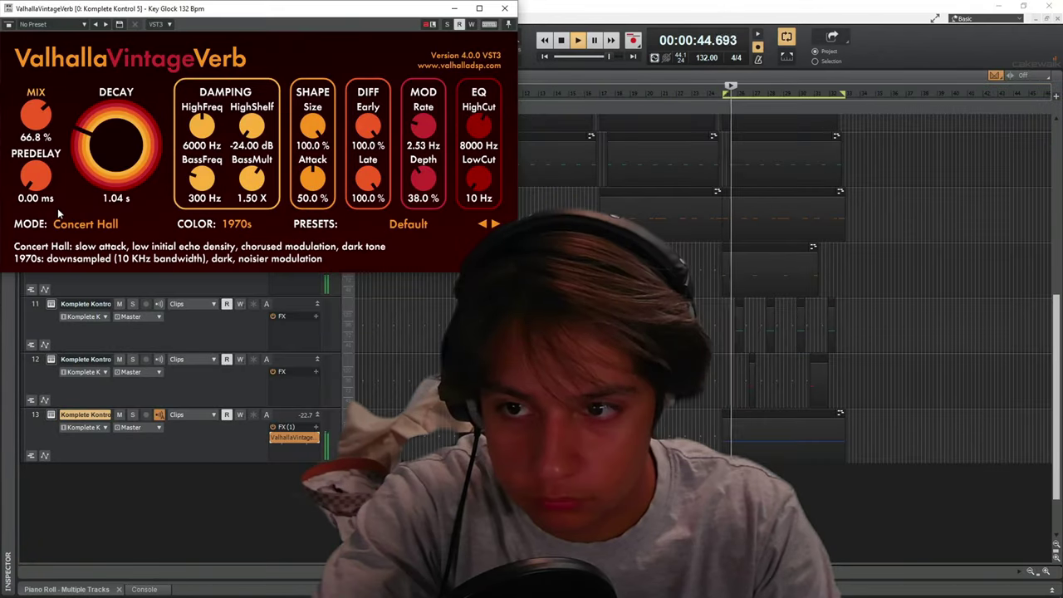
left_click_drag(35, 116, 36, 141)
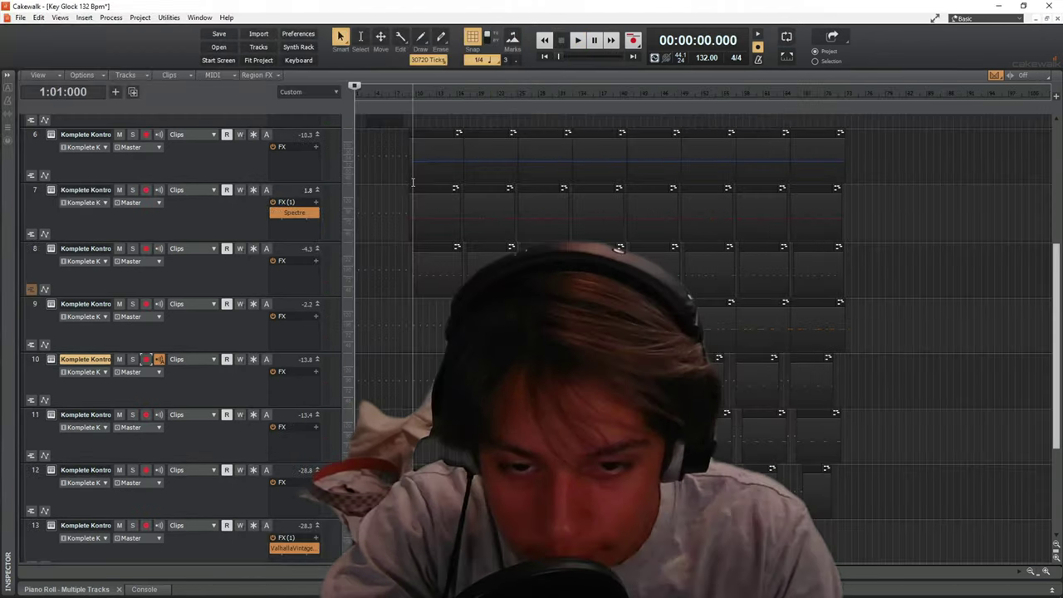
Play the extended arrangement from the start of bar 1
key("space")
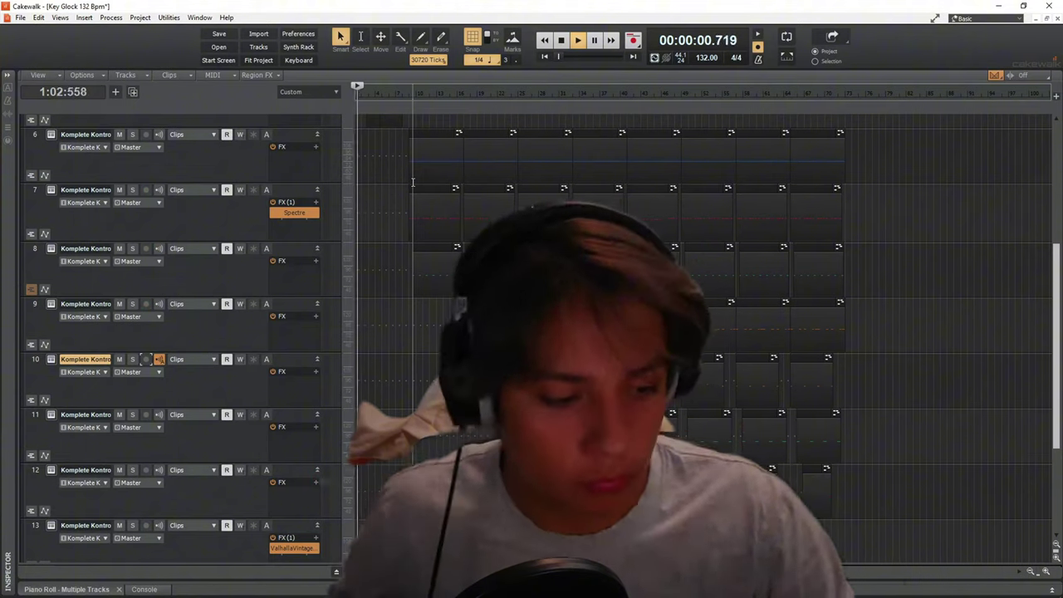